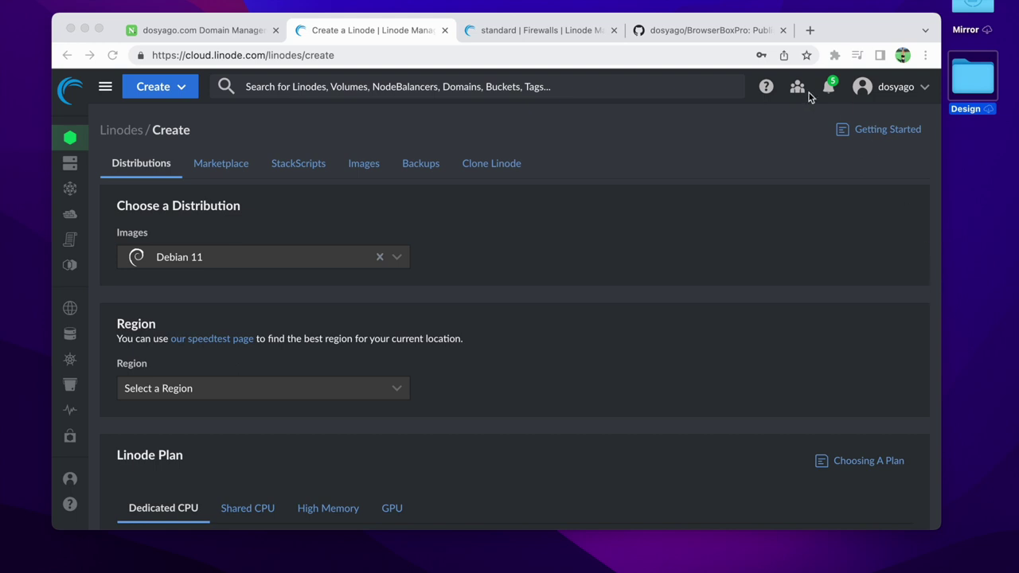
Review the Initial Machine Setup instructions in the BrowserBoxPro README on GitHub
{"action": "left_click", "coordinate": [722, 35]}
{"action": "scroll", "coordinate": [242, 278], "scroll_direction": "up", "scroll_amount": 5}
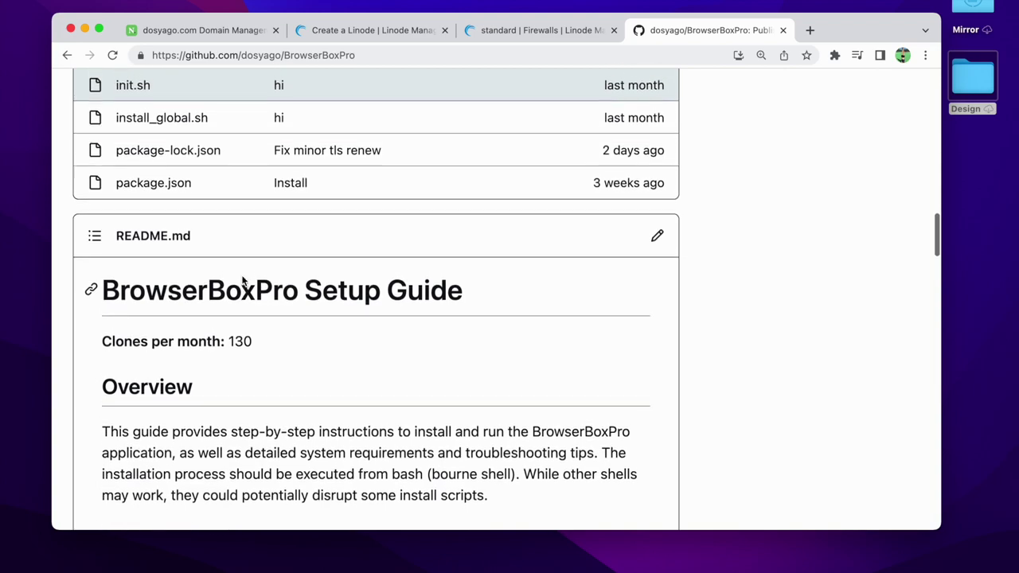
{"action": "scroll", "coordinate": [243, 279], "scroll_direction": "up", "scroll_amount": 10}
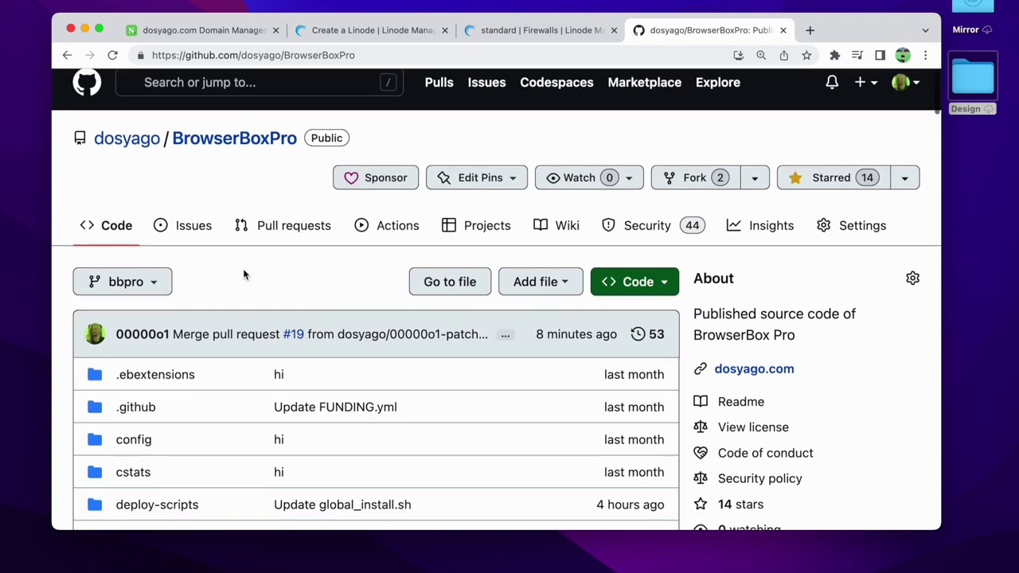
{"action": "scroll", "coordinate": [243, 274], "scroll_direction": "down", "scroll_amount": 15}
{"action": "scroll", "coordinate": [243, 271], "scroll_direction": "down", "scroll_amount": 5}
{"action": "scroll", "coordinate": [243, 271], "scroll_direction": "down", "scroll_amount": 5}
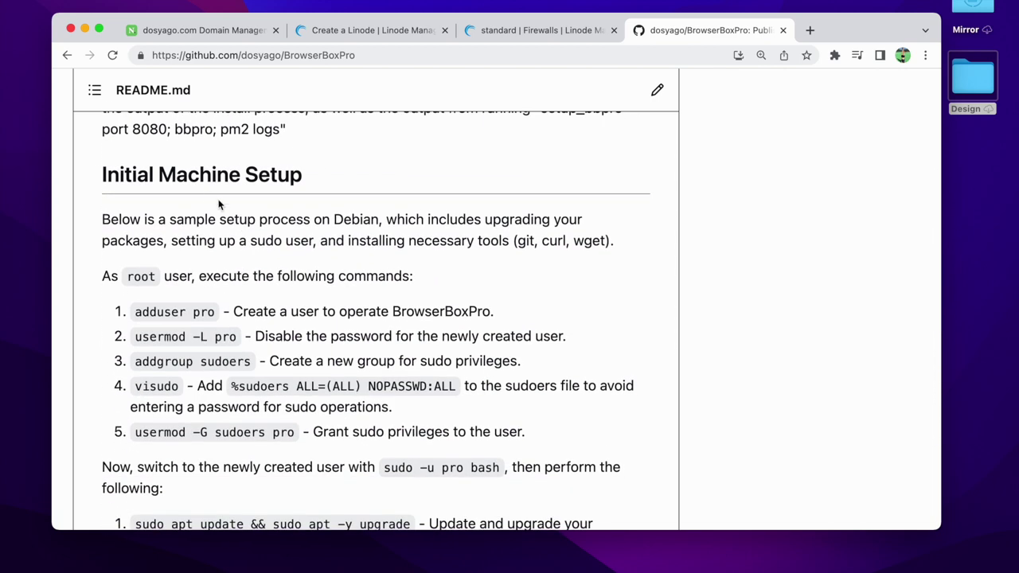
{"action": "scroll", "coordinate": [157, 175], "scroll_direction": "down", "scroll_amount": 1}
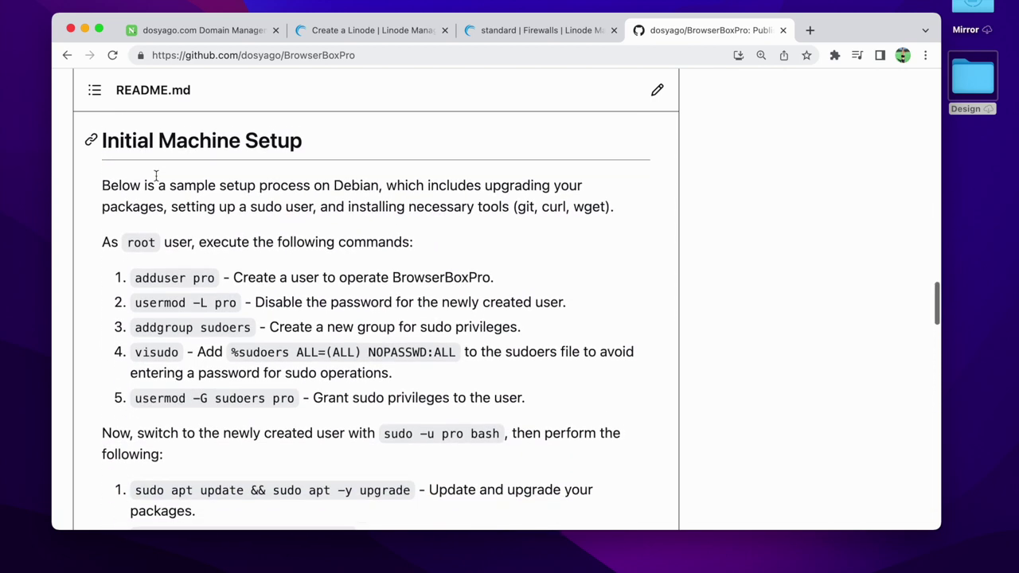
{"action": "scroll", "coordinate": [156, 175], "scroll_direction": "down", "scroll_amount": 1}
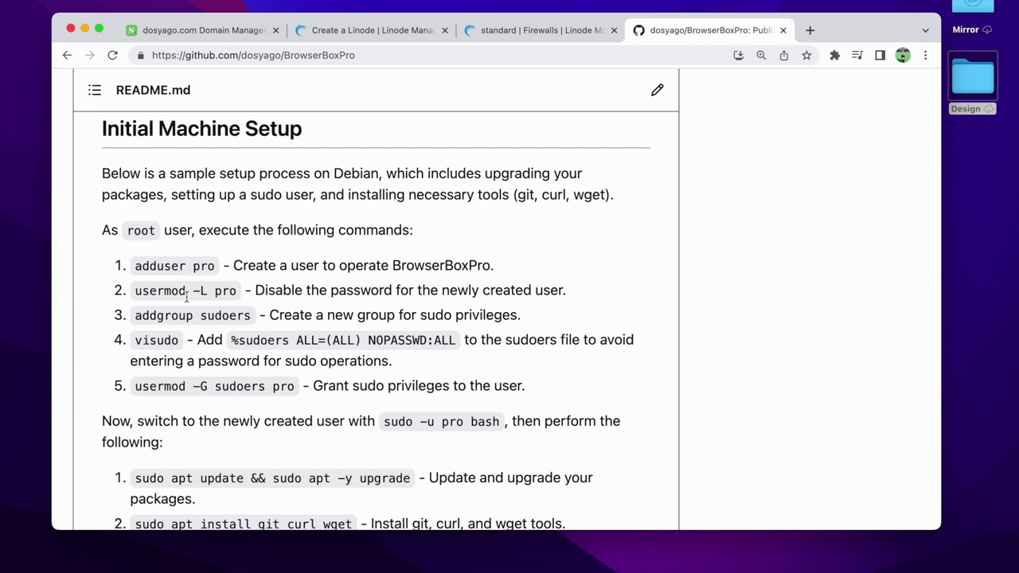
Return to the Linode creation form and set the region to Tokyo, JP (ap-northeast)
{"action": "left_click", "coordinate": [396, 32]}
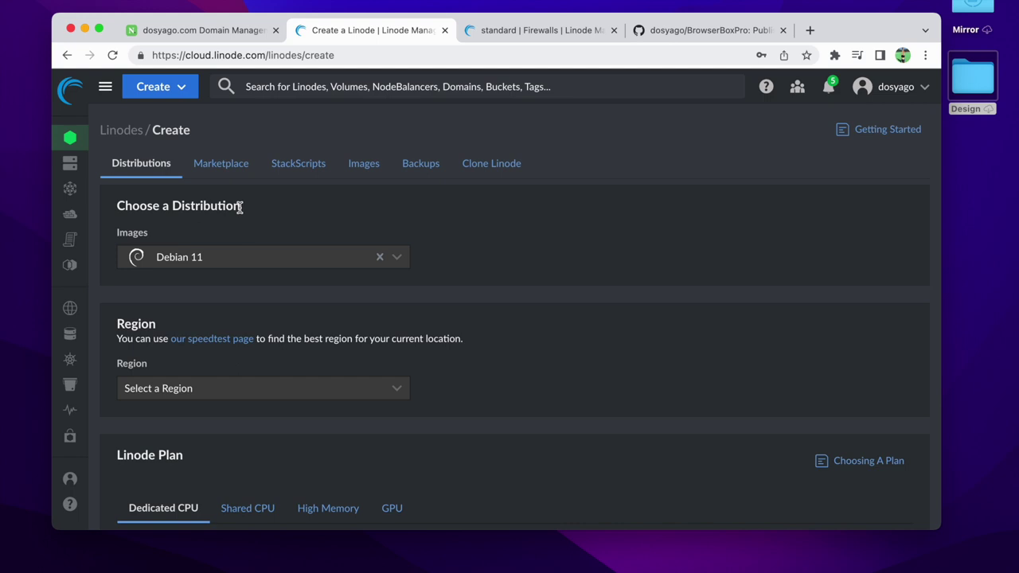
{"action": "scroll", "coordinate": [231, 243], "scroll_direction": "down", "scroll_amount": 2}
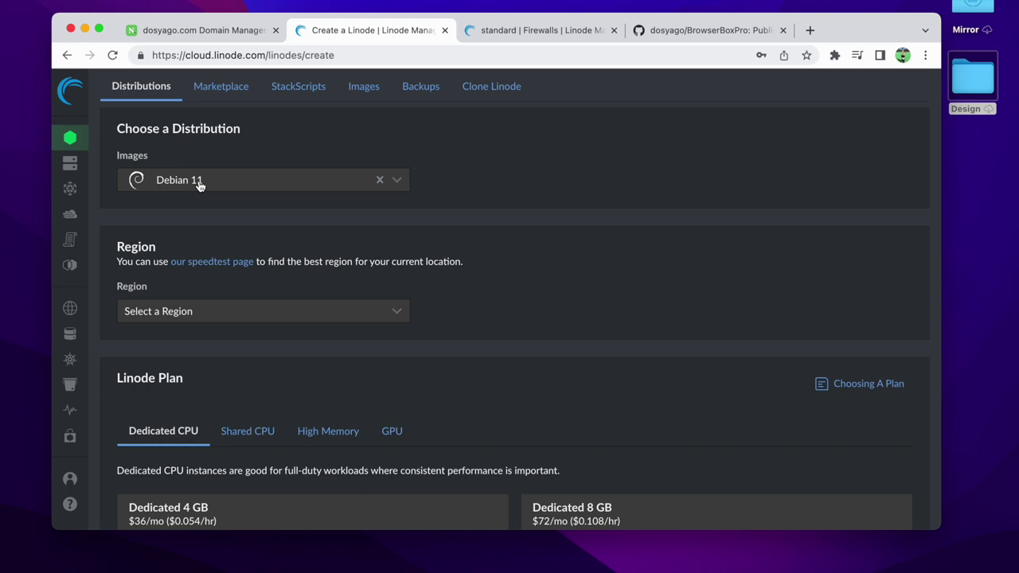
{"action": "left_click", "coordinate": [174, 320]}
{"action": "scroll", "coordinate": [186, 405], "scroll_direction": "down", "scroll_amount": 5}
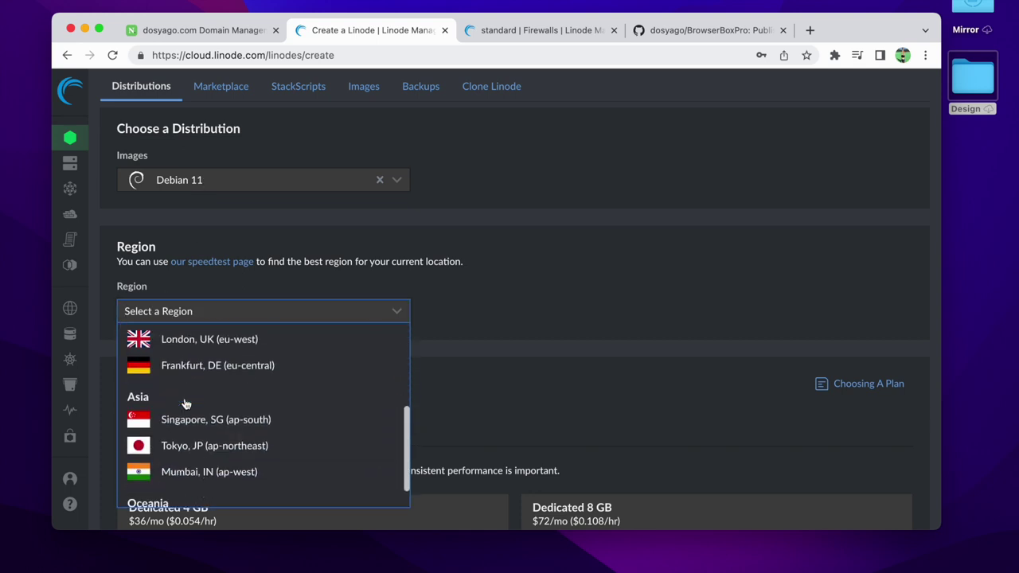
{"action": "left_click", "coordinate": [186, 446]}
Choose the Shared CPU plan Linode 4 GB at $24/mo
{"action": "scroll", "coordinate": [185, 446], "scroll_direction": "down", "scroll_amount": 4}
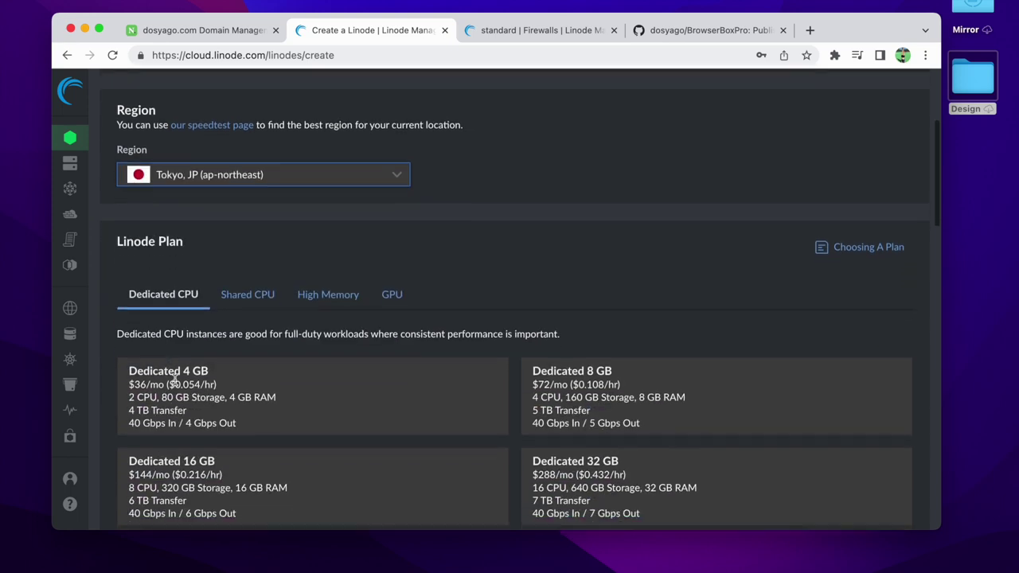
{"action": "left_click", "coordinate": [234, 284]}
{"action": "scroll", "coordinate": [234, 285], "scroll_direction": "down", "scroll_amount": 3}
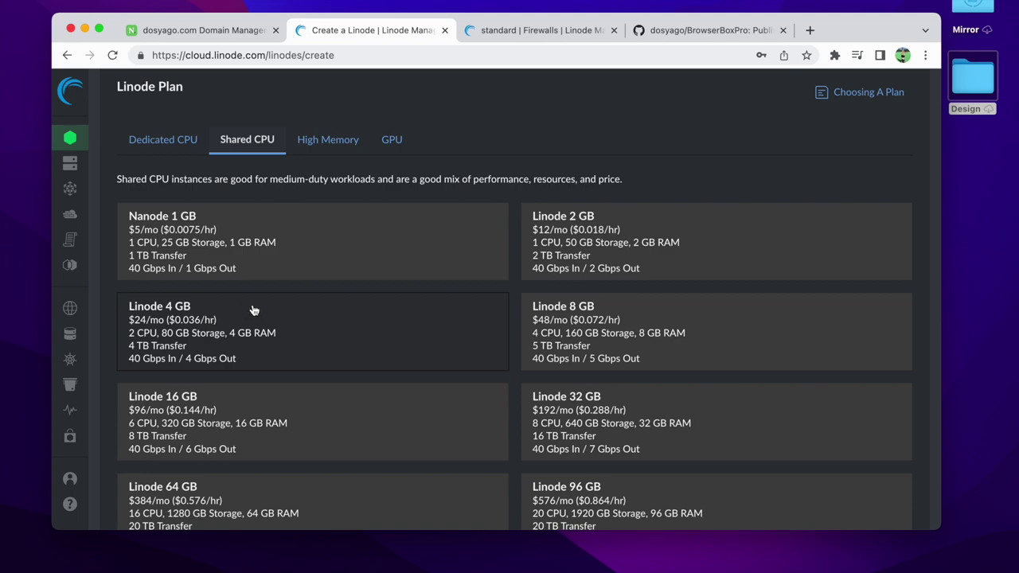
{"action": "left_click", "coordinate": [254, 310]}
Enter a root password for the new Linode
{"action": "scroll", "coordinate": [254, 310], "scroll_direction": "down", "scroll_amount": 10}
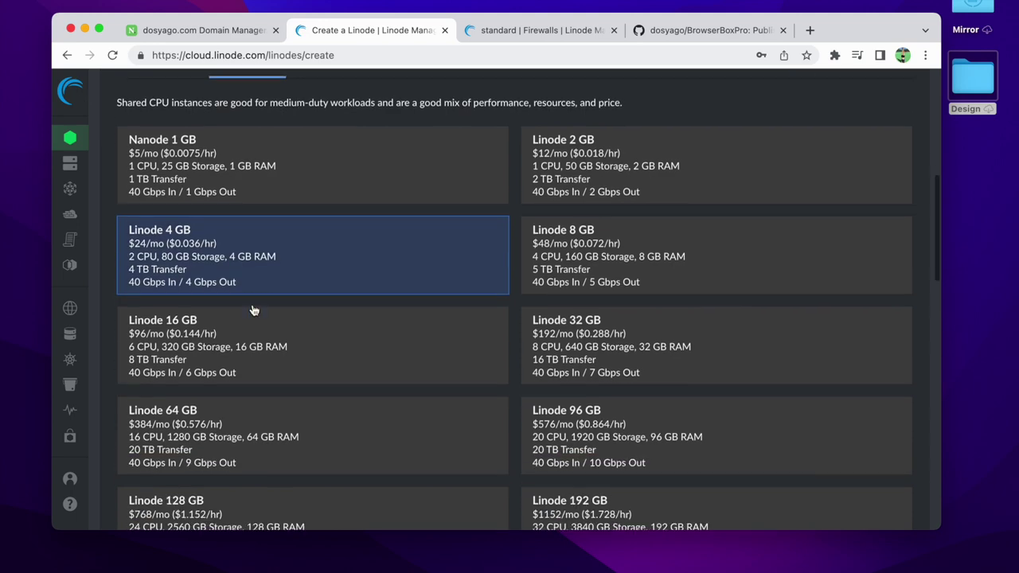
{"action": "scroll", "coordinate": [250, 309], "scroll_direction": "up", "scroll_amount": 2}
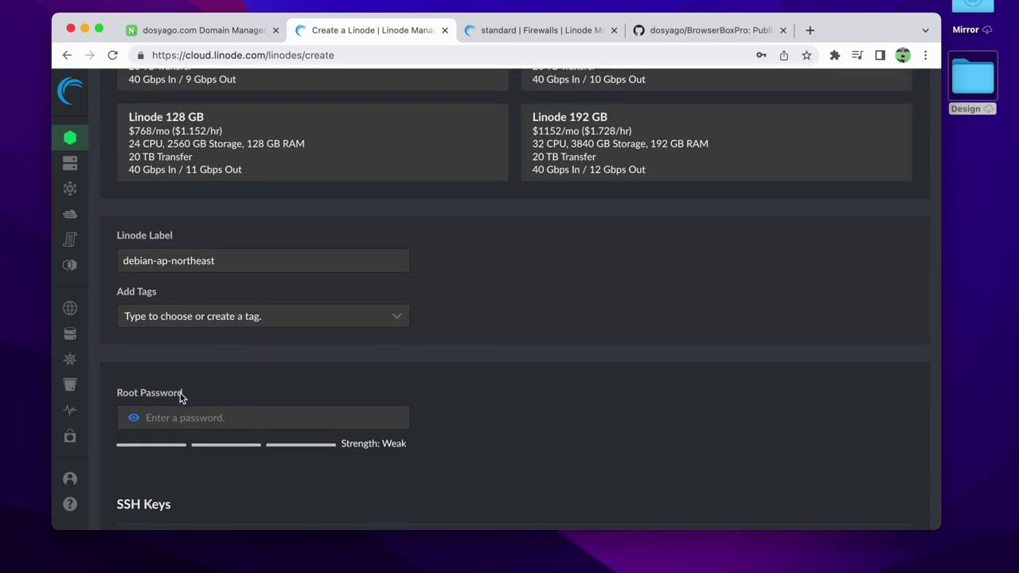
{"action": "left_click", "coordinate": [197, 413]}
{"action": "type", "text": "*************"}
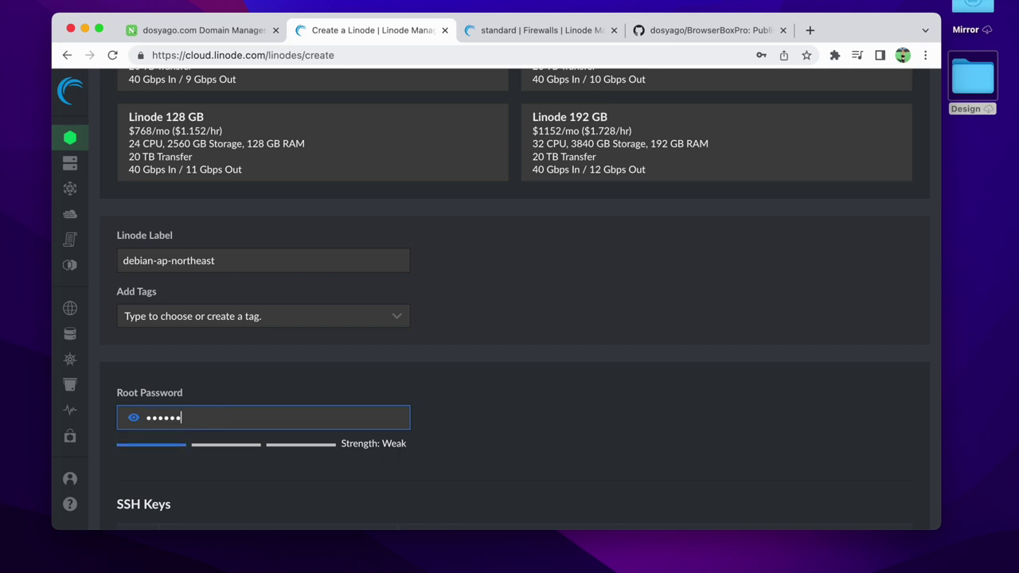
{"action": "type", "text": "*"}
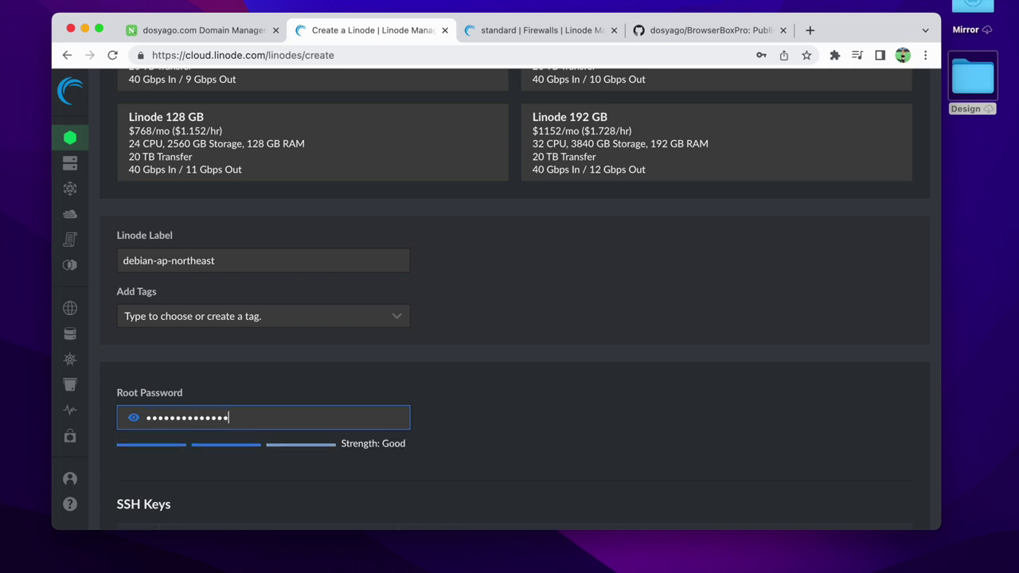
Include the listed user's SSH keys and create the Linode without backups or a private IP
{"action": "scroll", "coordinate": [510, 319], "scroll_direction": "down", "scroll_amount": 3}
{"action": "mouse_move", "coordinate": [101, 373]}
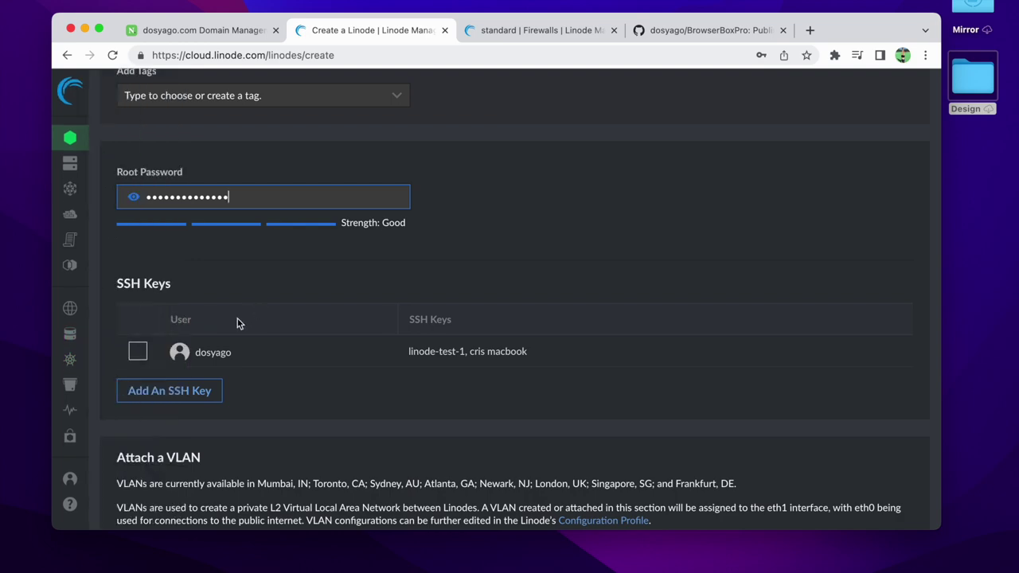
{"action": "left_click", "coordinate": [137, 354]}
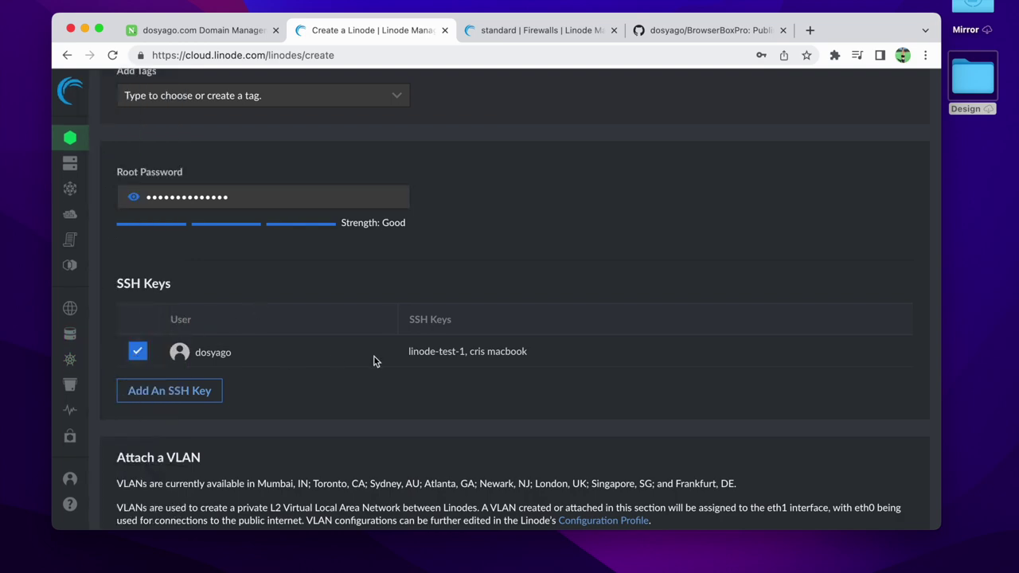
{"action": "scroll", "coordinate": [374, 360], "scroll_direction": "down", "scroll_amount": 3}
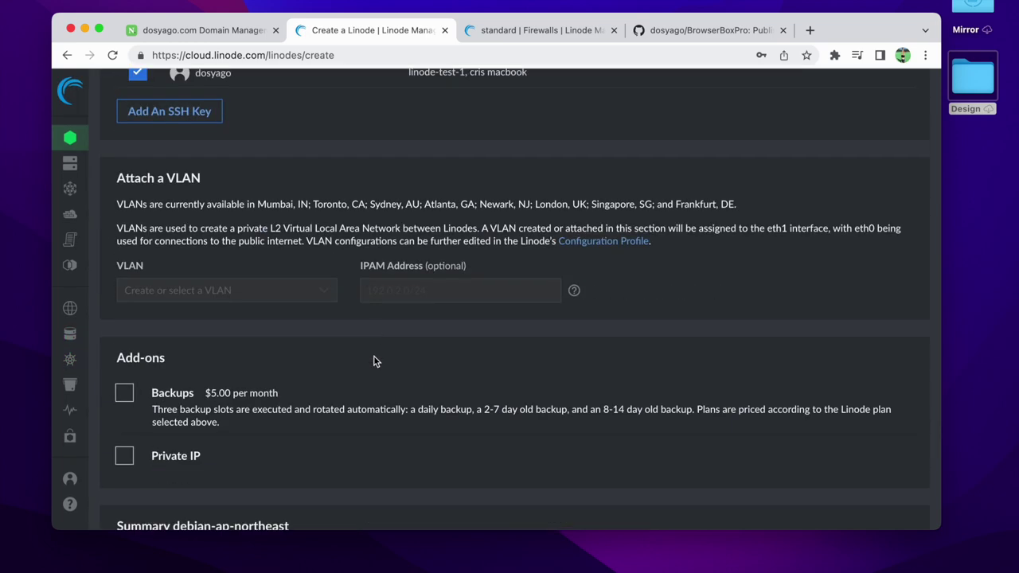
{"action": "scroll", "coordinate": [374, 361], "scroll_direction": "down", "scroll_amount": 2}
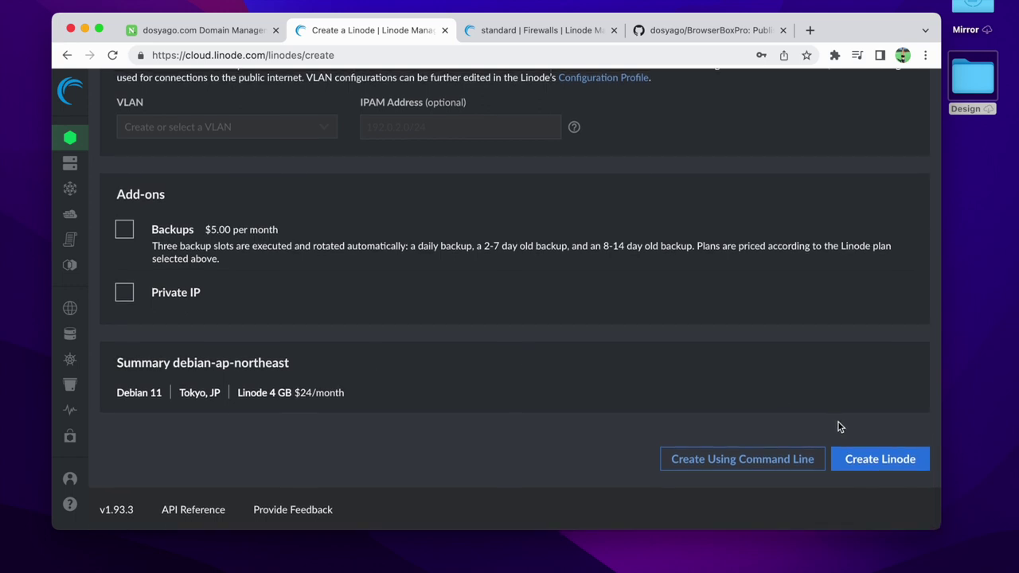
{"action": "left_click", "coordinate": [867, 462]}
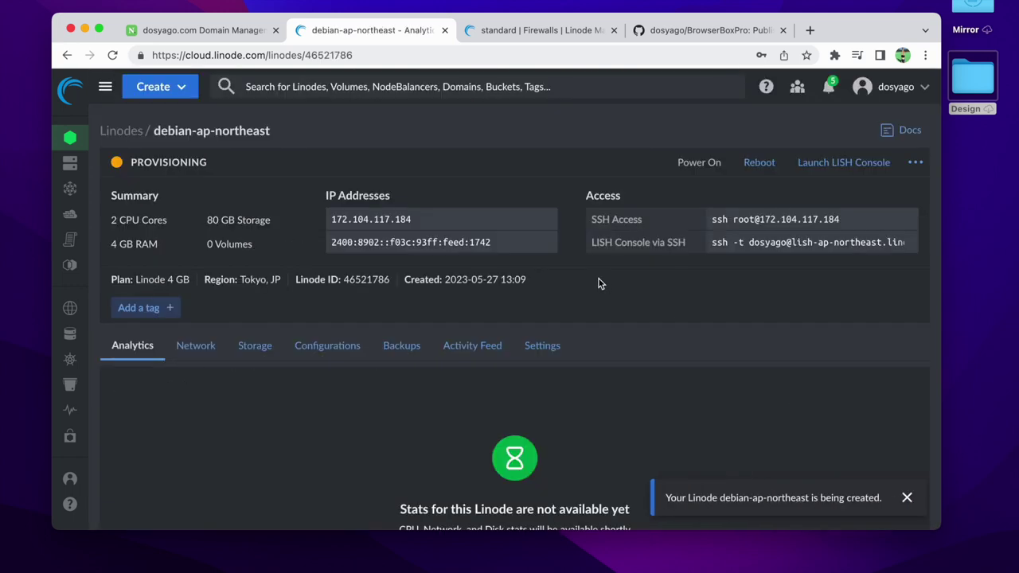
Copy the new Linode's IPv4 address and add debian-ap-northeast to the standard firewall
{"action": "left_click", "coordinate": [550, 221]}
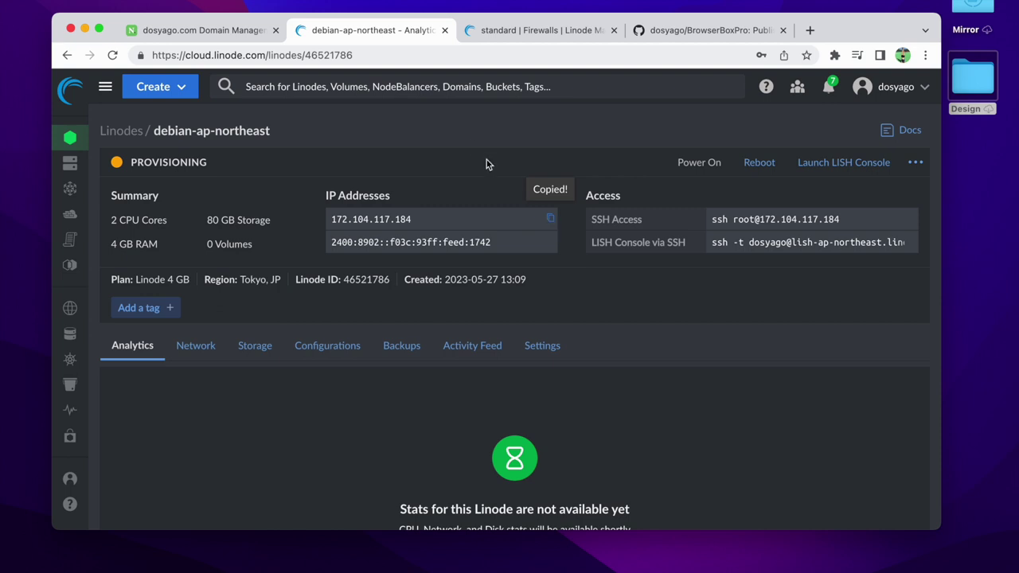
{"action": "left_click", "coordinate": [515, 34]}
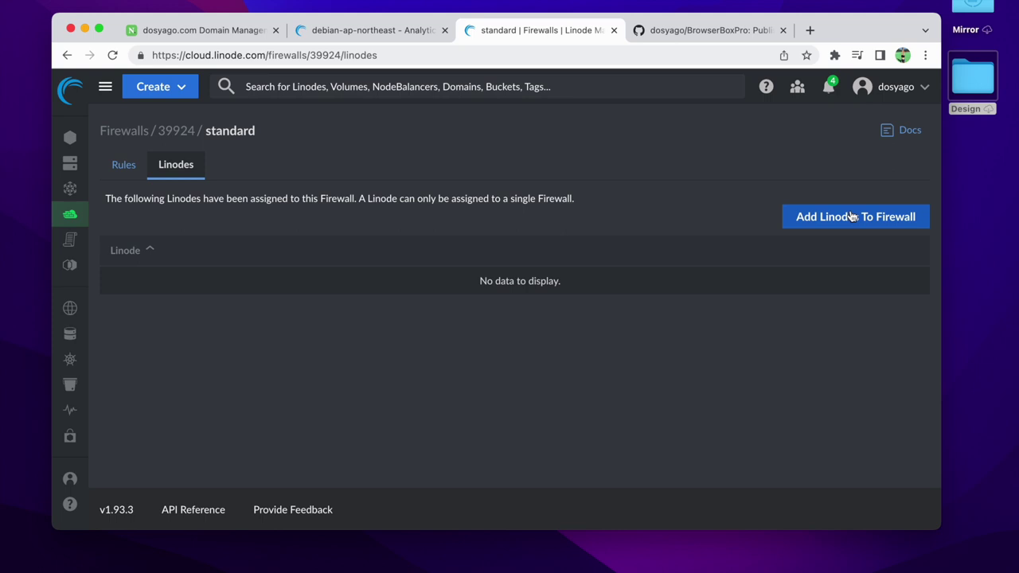
{"action": "left_click", "coordinate": [851, 216]}
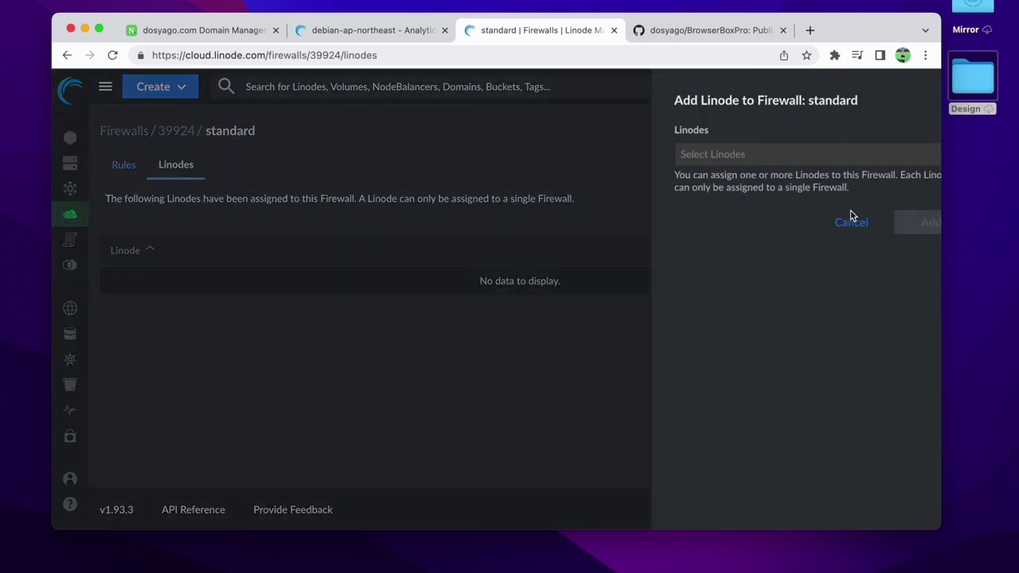
{"action": "left_click", "coordinate": [828, 157]}
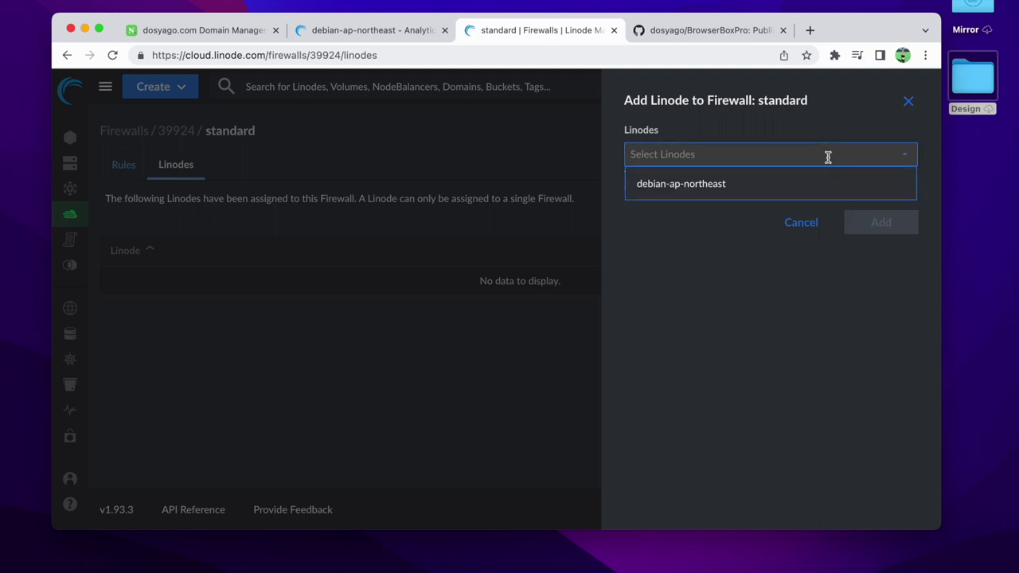
{"action": "left_click", "coordinate": [706, 190]}
{"action": "left_click", "coordinate": [896, 229]}
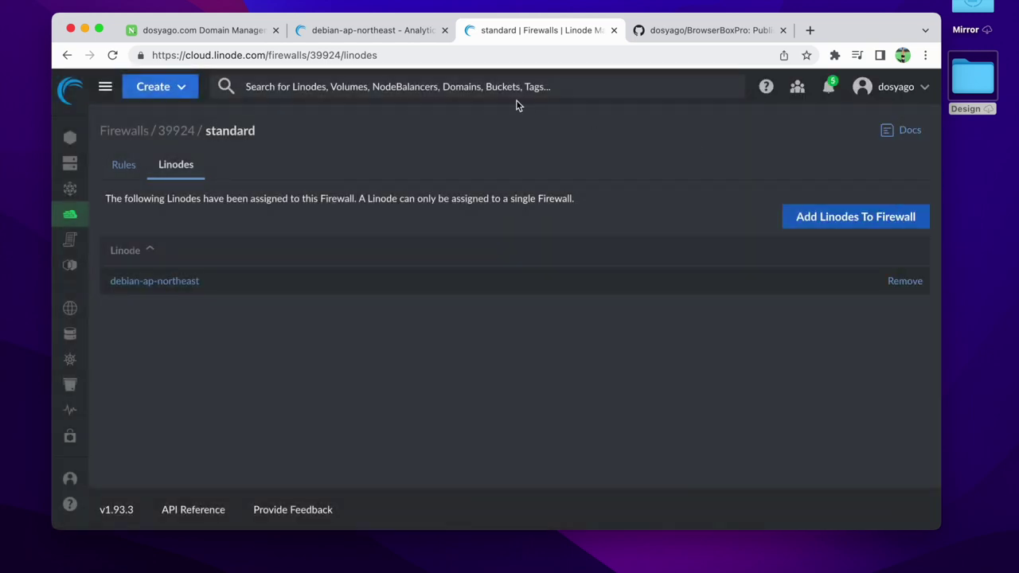
Check the Linode's status page and accept the server's host key for the root SSH connection in the terminal
{"action": "left_click", "coordinate": [402, 36]}
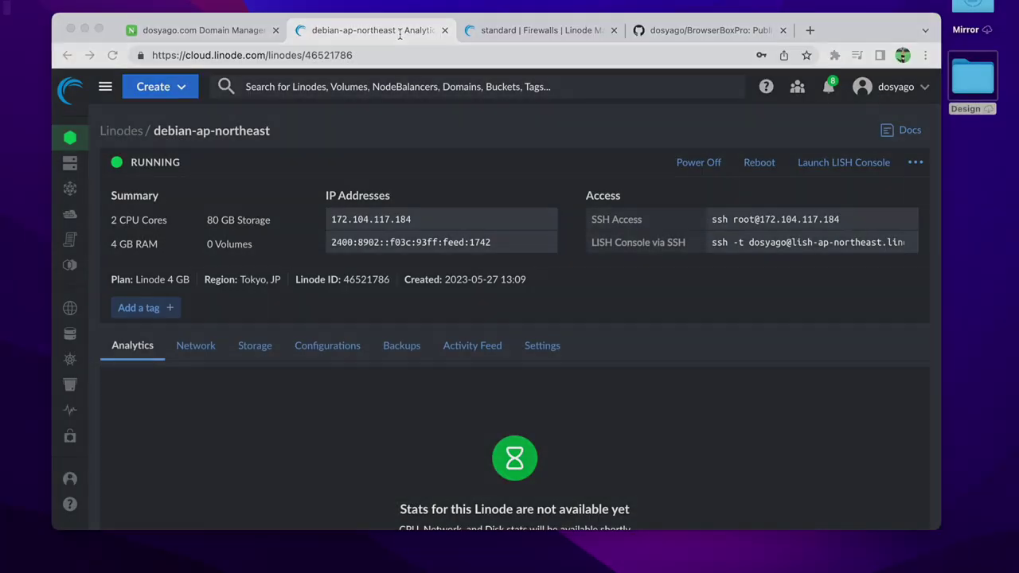
{"action": "type", "text": "yes"}
{"action": "key", "text": "Return"}
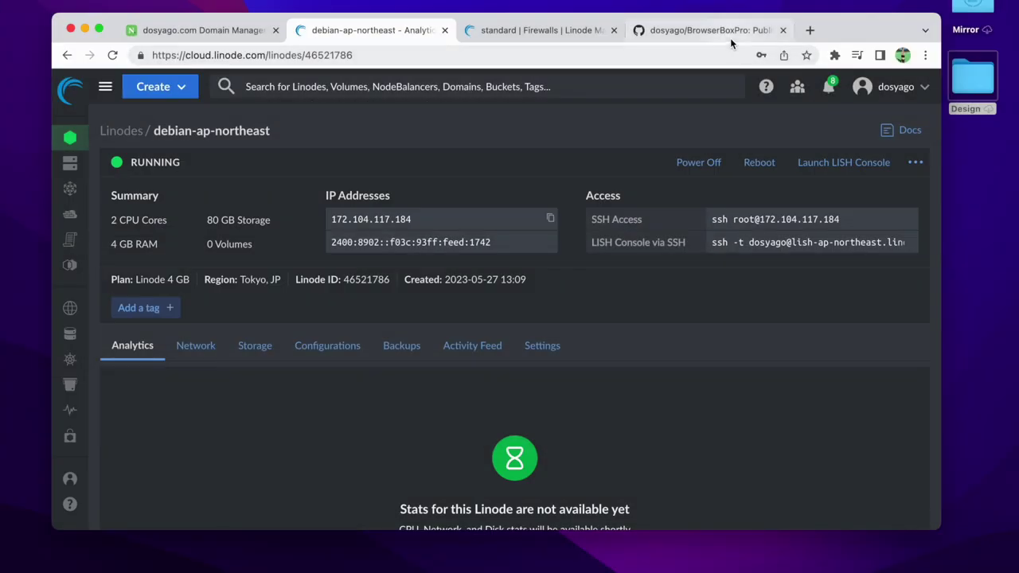
Consult the README's setup commands, run adduser pro in the terminal and try to set the new user's password
{"action": "left_click", "coordinate": [731, 38]}
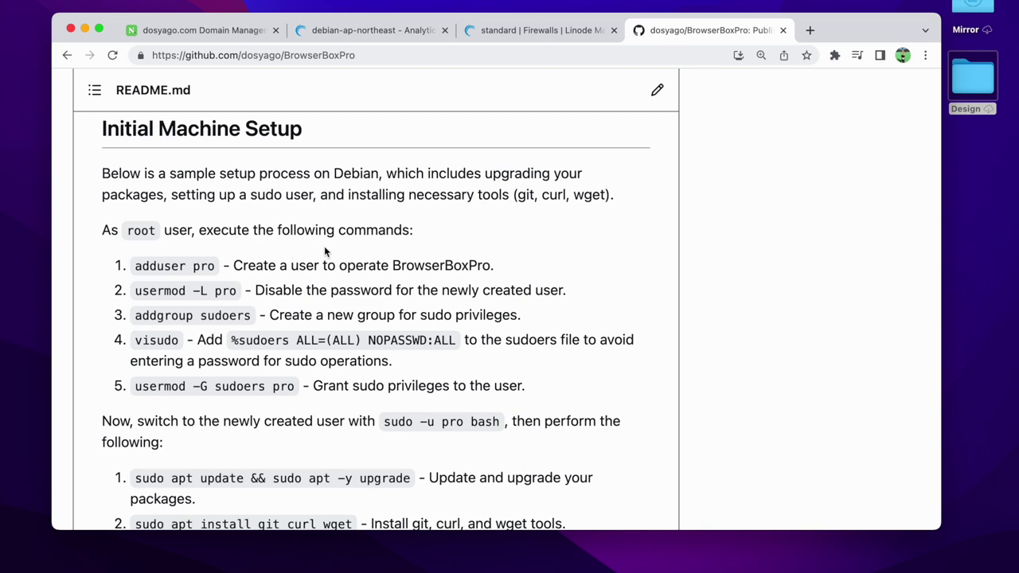
{"action": "type", "text": "adduser pro"}
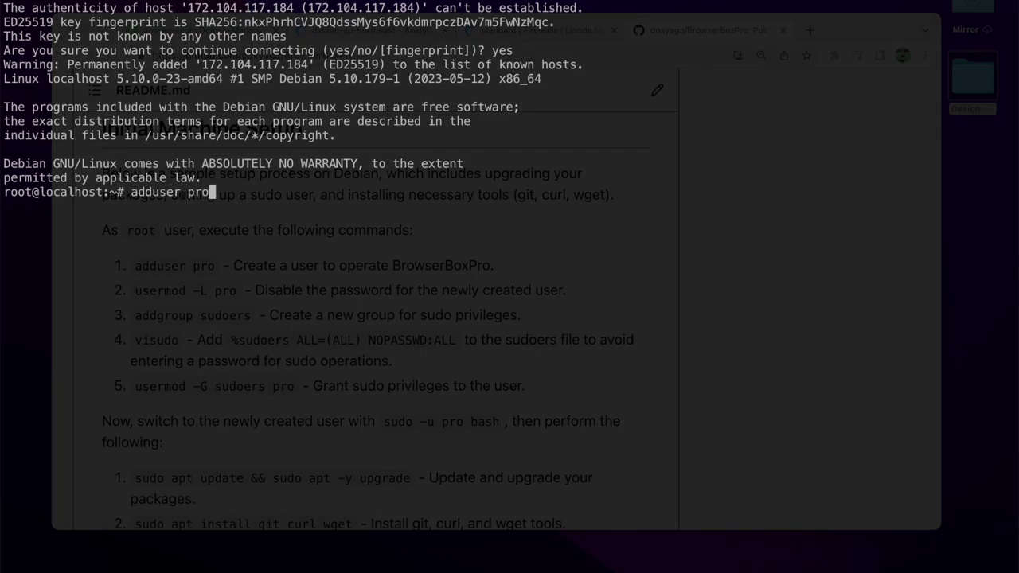
{"action": "key", "text": "Return"}
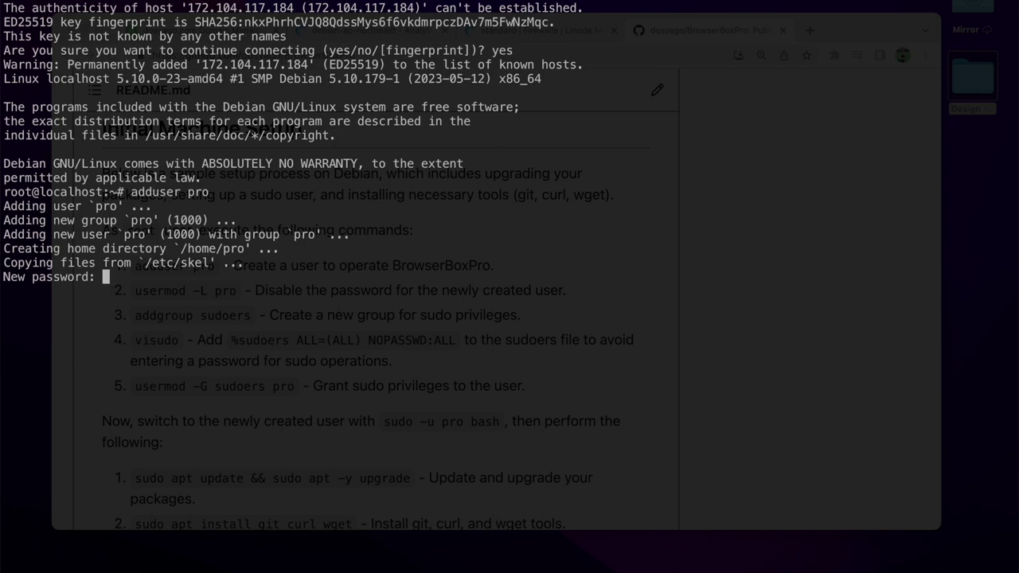
{"action": "key", "text": "Return"}
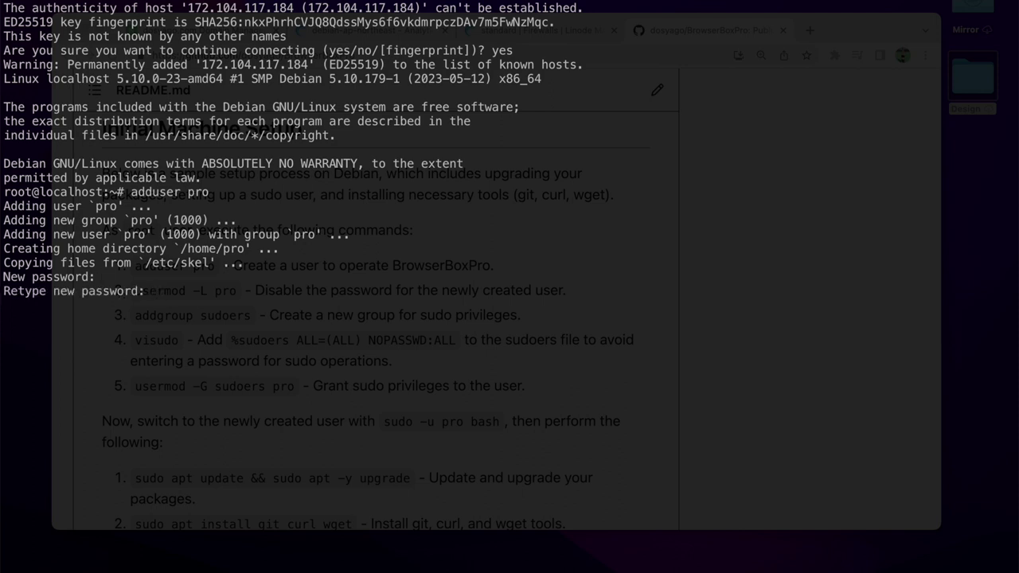
{"action": "key", "text": "Return"}
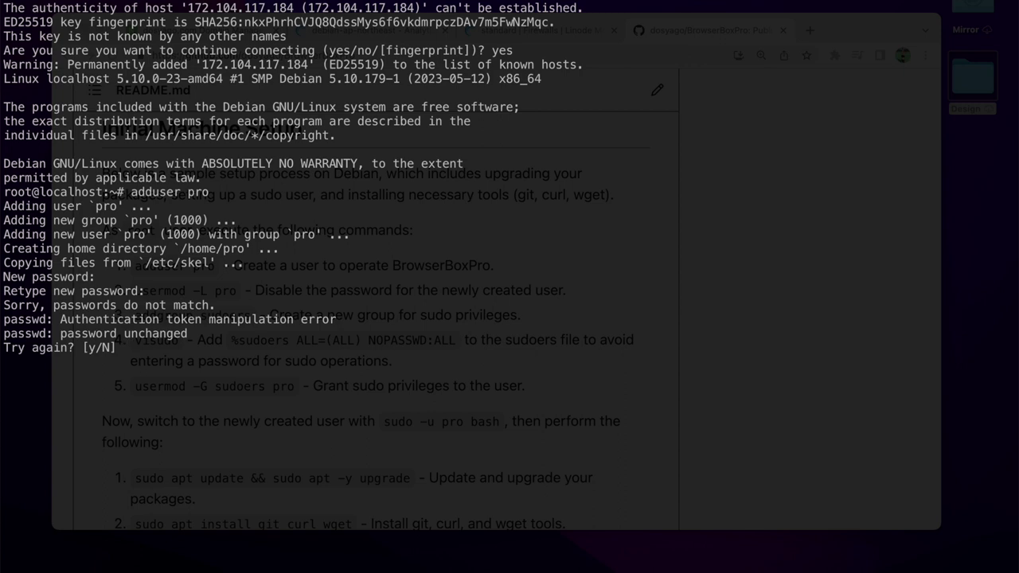
Retry the password setup for the pro user, entering and retyping the new password
{"action": "type", "text": "y"}
{"action": "key", "text": "Return"}
{"action": "key", "text": "Return"}
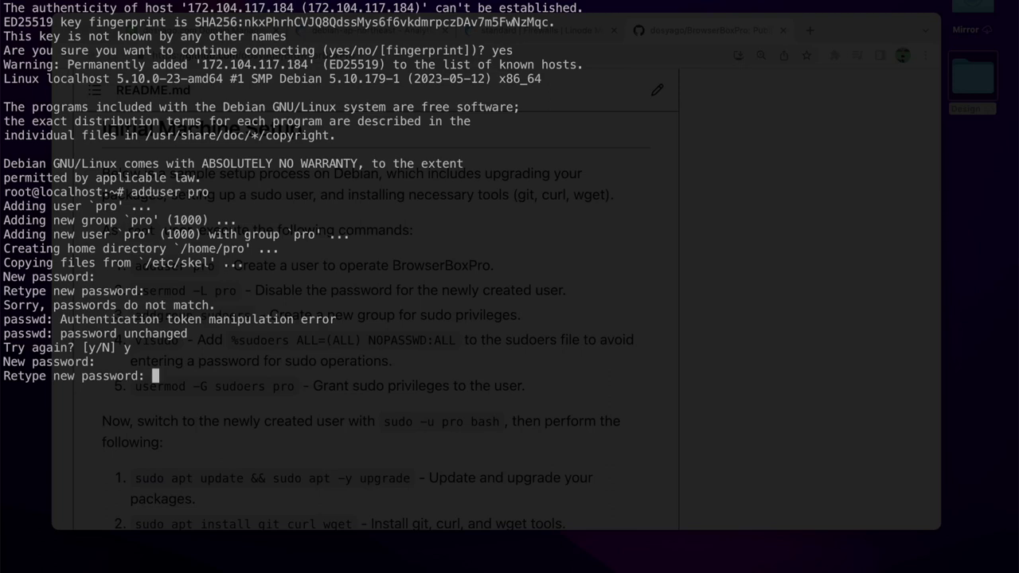
{"action": "key", "text": "Return"}
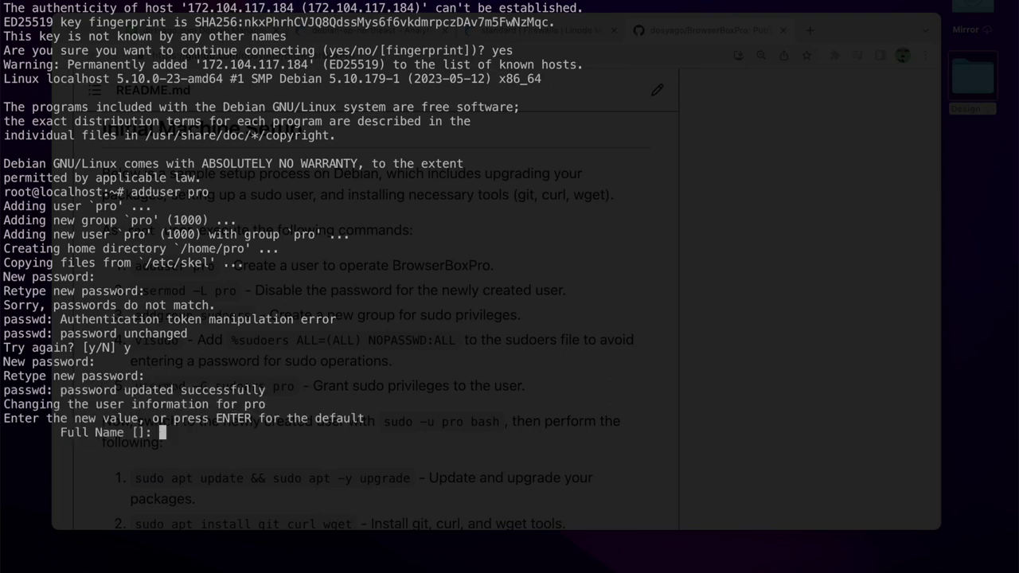
Set the pro user's full name to Pro, accept the defaults for the remaining details and confirm the information
{"action": "type", "text": "Pro"}
{"action": "key", "text": "Return"}
{"action": "key", "text": "Return"}
{"action": "key", "text": "Return"}
{"action": "key", "text": "Return"}
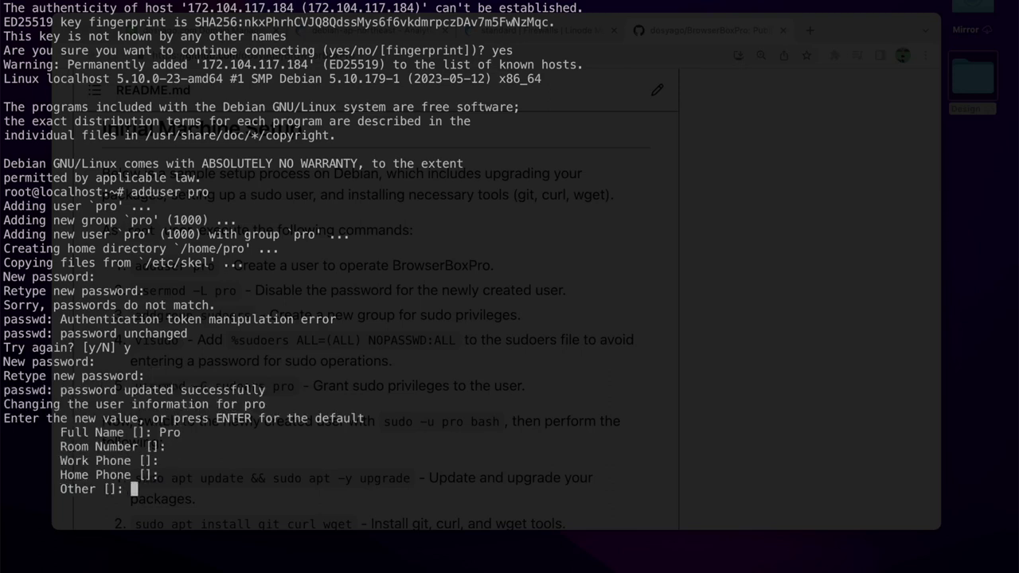
{"action": "key", "text": "Return"}
{"action": "key", "text": "Return"}
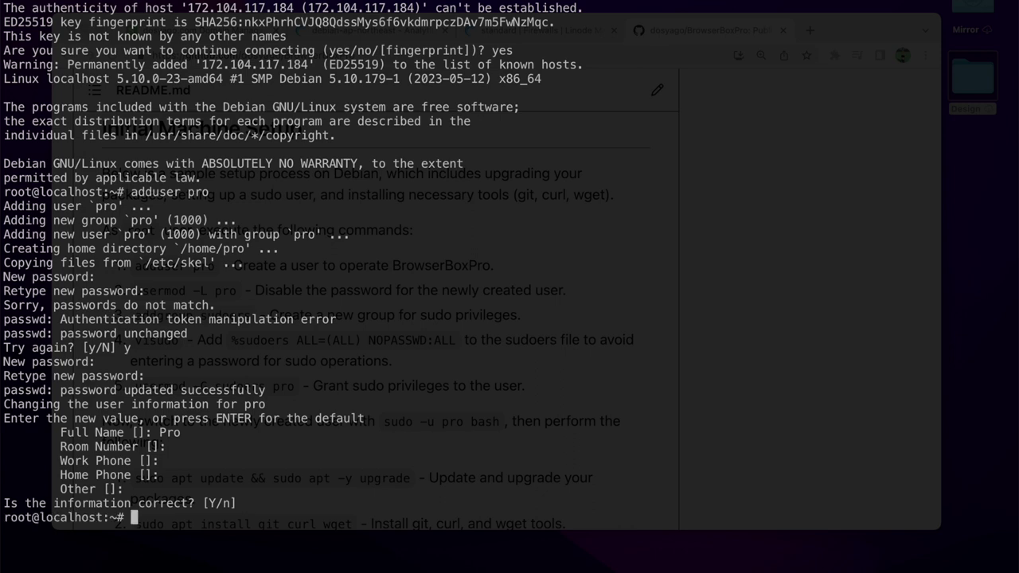
Disable the pro user's password with usermod -L pro and create the sudoers group with addgroup sudoers
{"action": "type", "text": "usermod -L pro"}
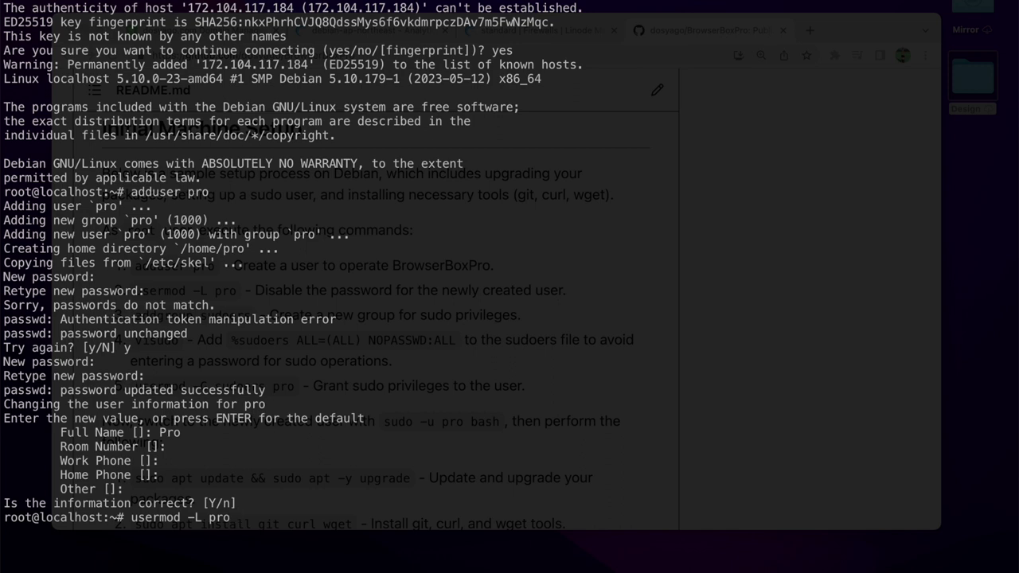
{"action": "key", "text": "Return"}
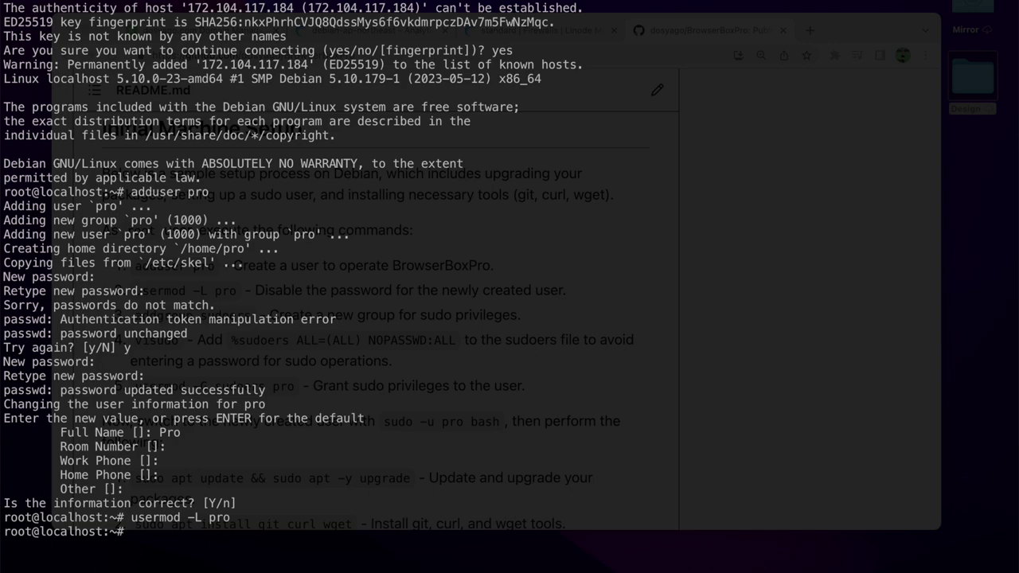
{"action": "type", "text": "addgroup sudoers"}
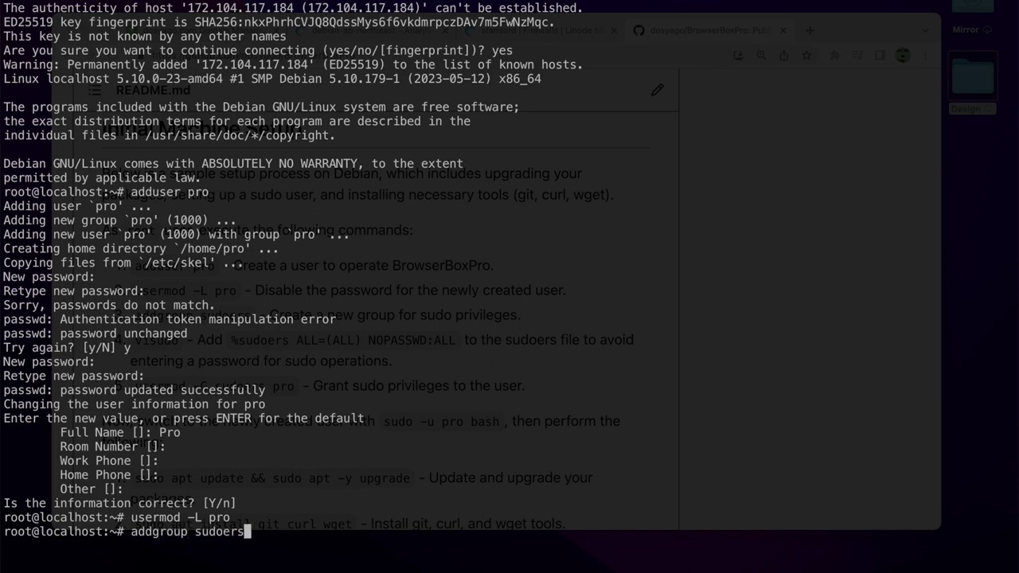
{"action": "key", "text": "Return"}
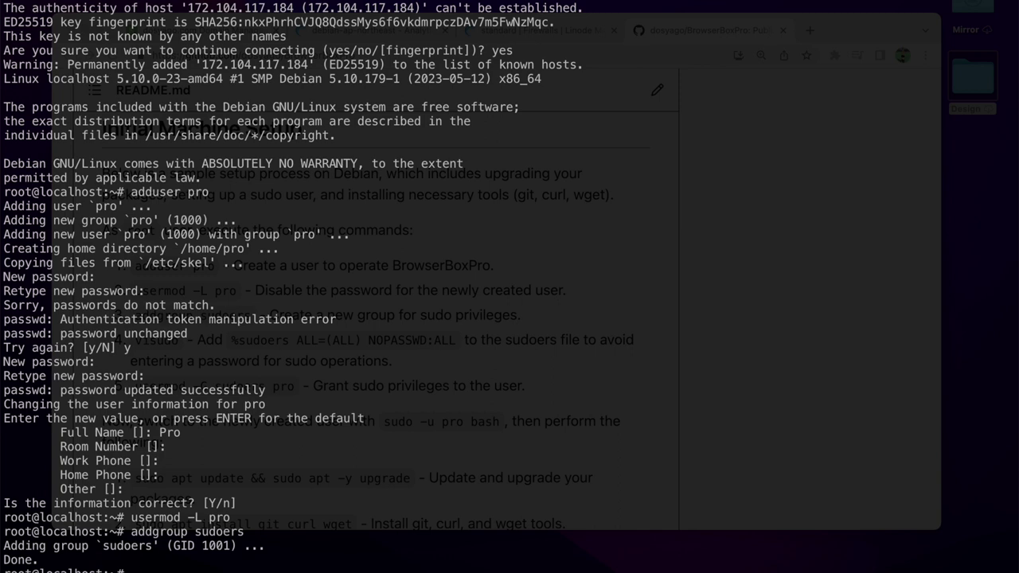
Open the sudoers file with visudo and copy the rule %sudoers ALL=(ALL) NOPASSWD:ALL from the README
{"action": "type", "text": "visudo"}
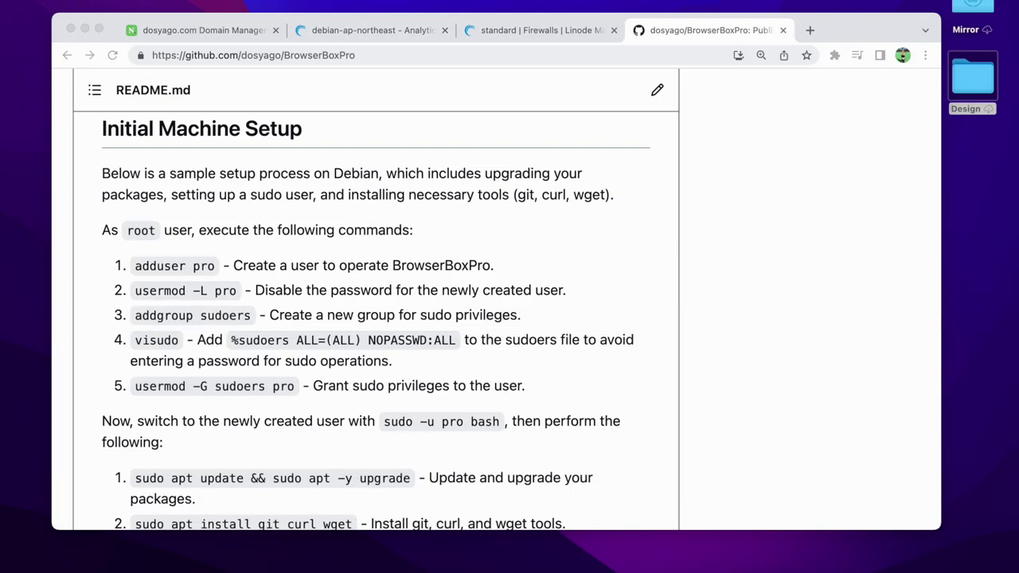
{"action": "left_click_drag", "start_coordinate": [231, 340], "coordinate": [460, 340]}
{"action": "key", "text": "super+c"}
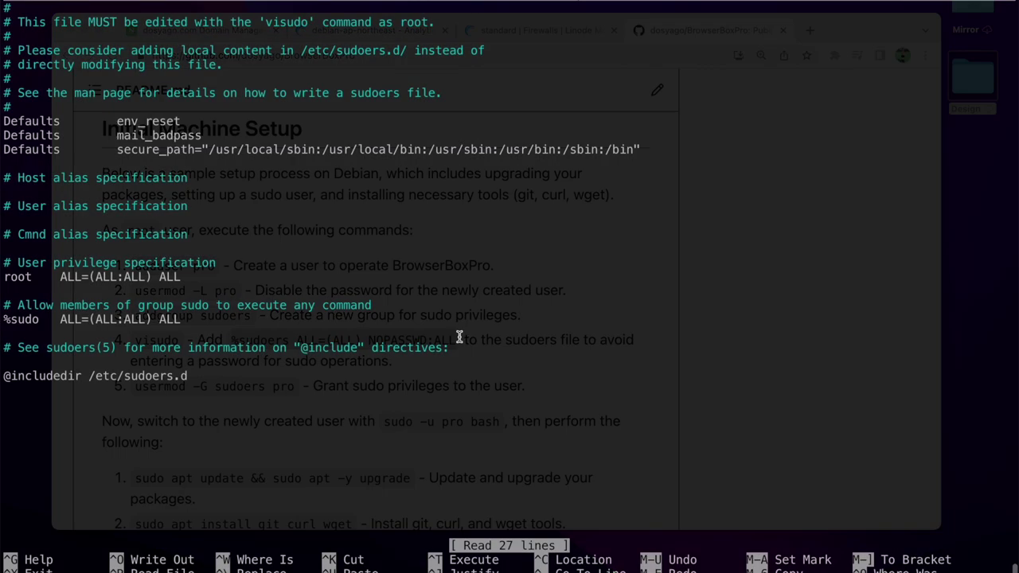
Insert the copied %sudoers rule on a new line below the %sudo entry, save the sudoers file and exit the editor
{"action": "key", "text": "Down"}
{"action": "key", "text": "Down"}
{"action": "key", "text": "Down"}
{"action": "key", "text": "Down"}
{"action": "key", "text": "Down"}
{"action": "key", "text": "Down"}
{"action": "key", "text": "Down"}
{"action": "key", "text": "Down"}
{"action": "key", "text": "Down"}
{"action": "key", "text": "Down"}
{"action": "key", "text": "Down"}
{"action": "key", "text": "Down"}
{"action": "key", "text": "Down"}
{"action": "key", "text": "Down"}
{"action": "key", "text": "Down"}
{"action": "key", "text": "Down"}
{"action": "key", "text": "Down"}
{"action": "key", "text": "Down"}
{"action": "key", "text": "Down"}
{"action": "key", "text": "Down"}
{"action": "key", "text": "Down"}
{"action": "key", "text": "Down"}
{"action": "key", "text": "Down"}
{"action": "key", "text": "Return"}
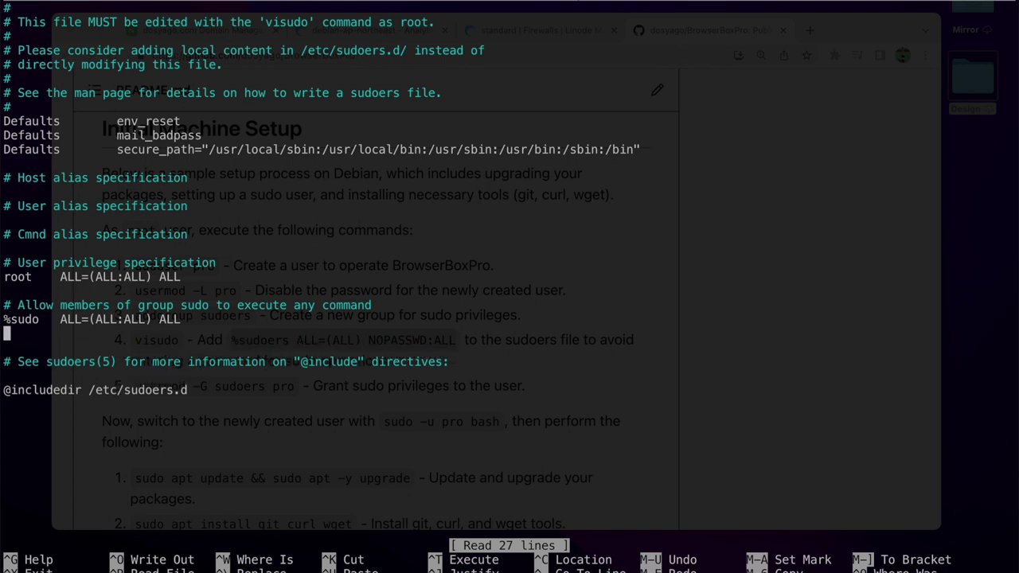
{"action": "key", "text": "super+v"}
{"action": "key", "text": "ctrl+o"}
{"action": "key", "text": "Return"}
{"action": "key", "text": "ctrl+x"}
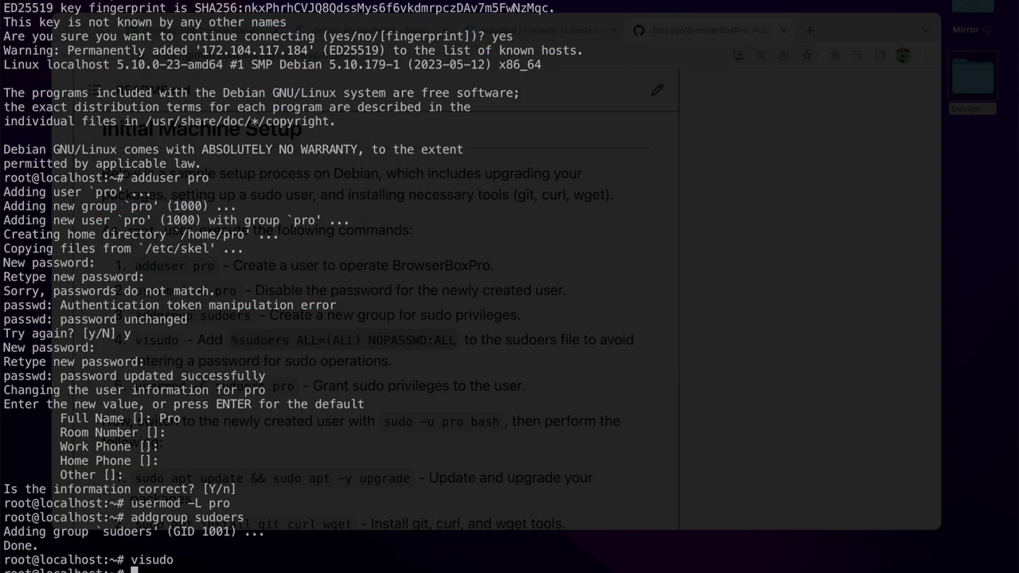
Grant the pro user sudo privileges with usermod -G sudoers pro and compare the command with the README
{"action": "type", "text": "usermod -G sudoers pro"}
{"action": "key", "text": "Return"}
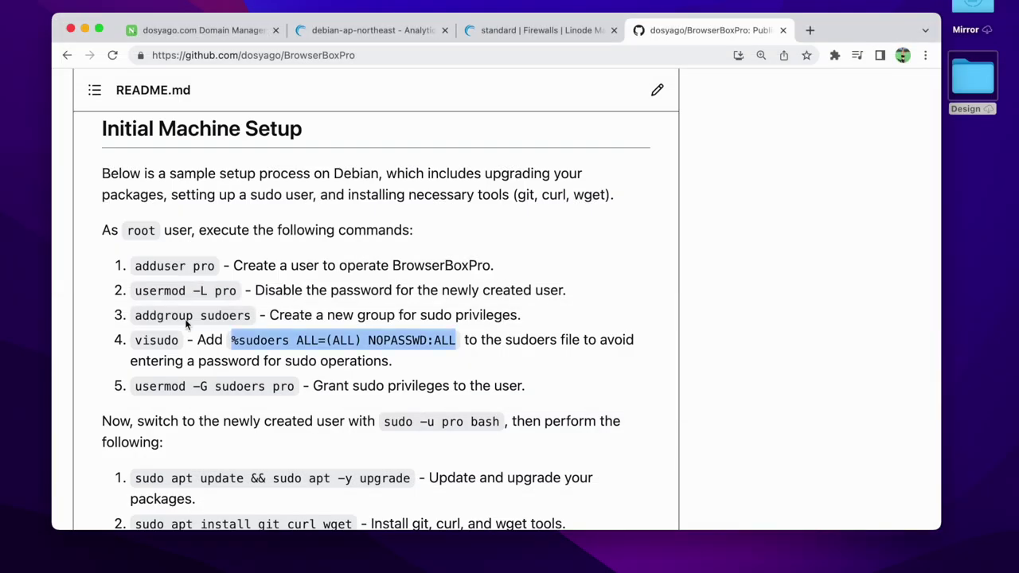
{"action": "left_click", "coordinate": [208, 385]}
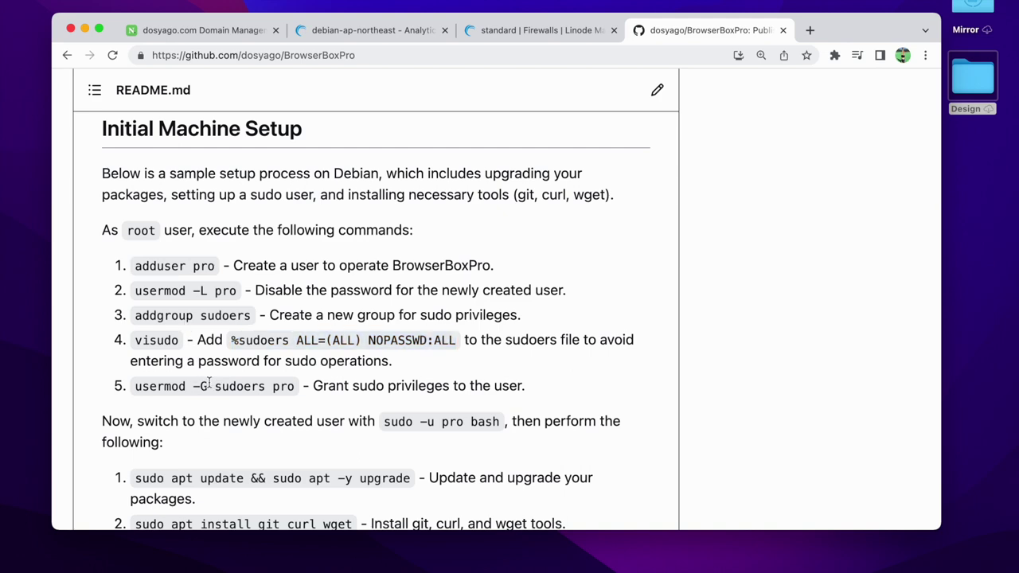
Start a shell as the new user with sudo -u pro bash and change to its home directory
{"action": "scroll", "coordinate": [208, 385], "scroll_direction": "down", "scroll_amount": 3}
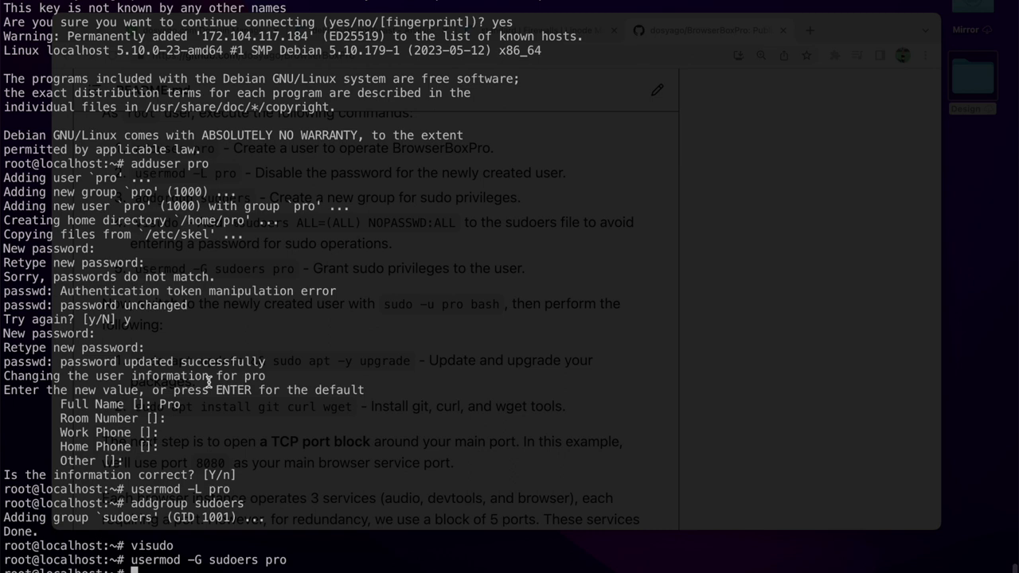
{"action": "type", "text": "sudo -u pro bash"}
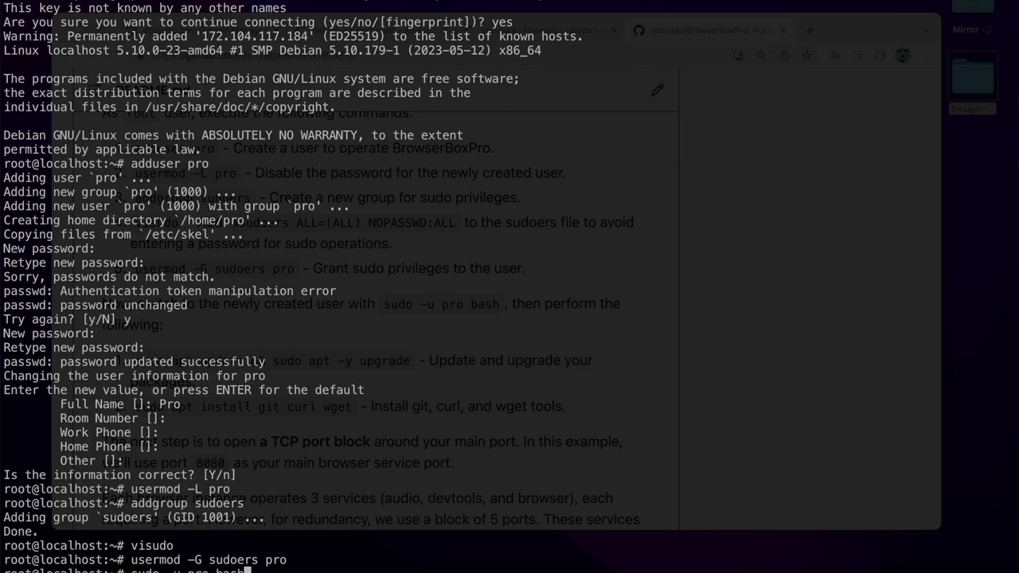
{"action": "key", "text": "Return"}
{"action": "type", "text": "cd"}
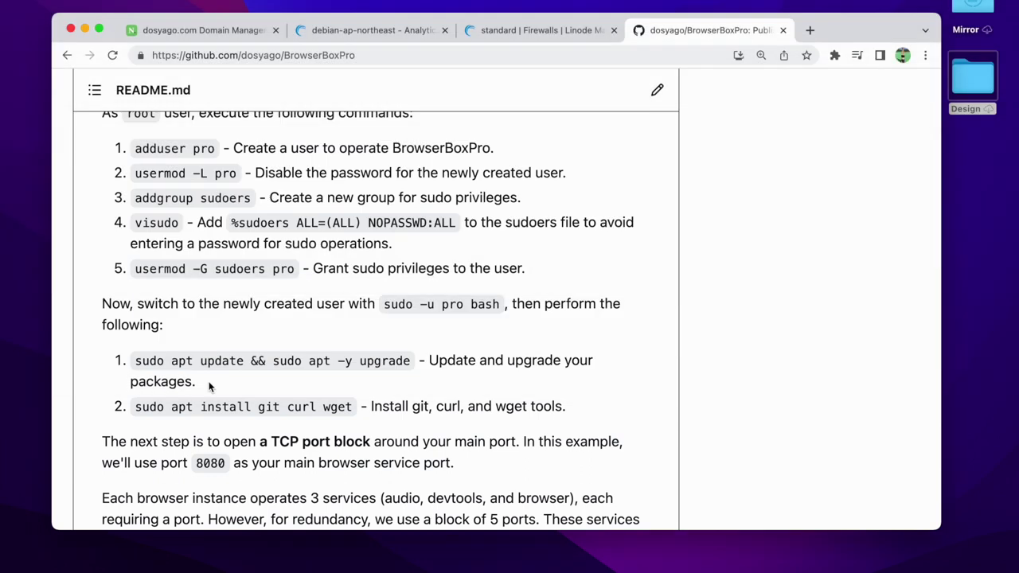
Check the README's port instructions and the standard firewall's Linodes, and copy the debian-ap-northeast server's IPv4 address
{"action": "scroll", "coordinate": [210, 386], "scroll_direction": "down", "scroll_amount": 2}
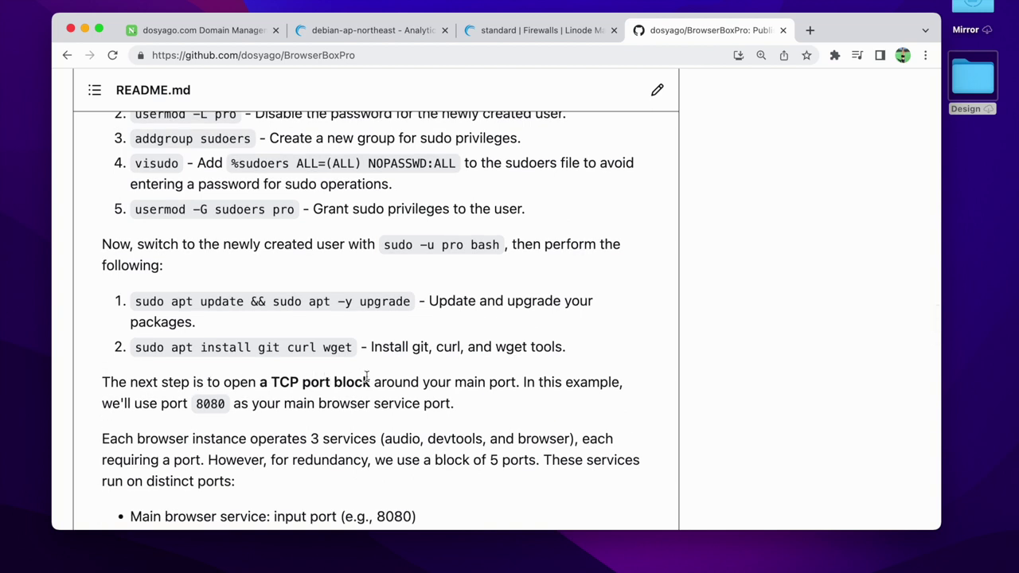
{"action": "left_click", "coordinate": [524, 30]}
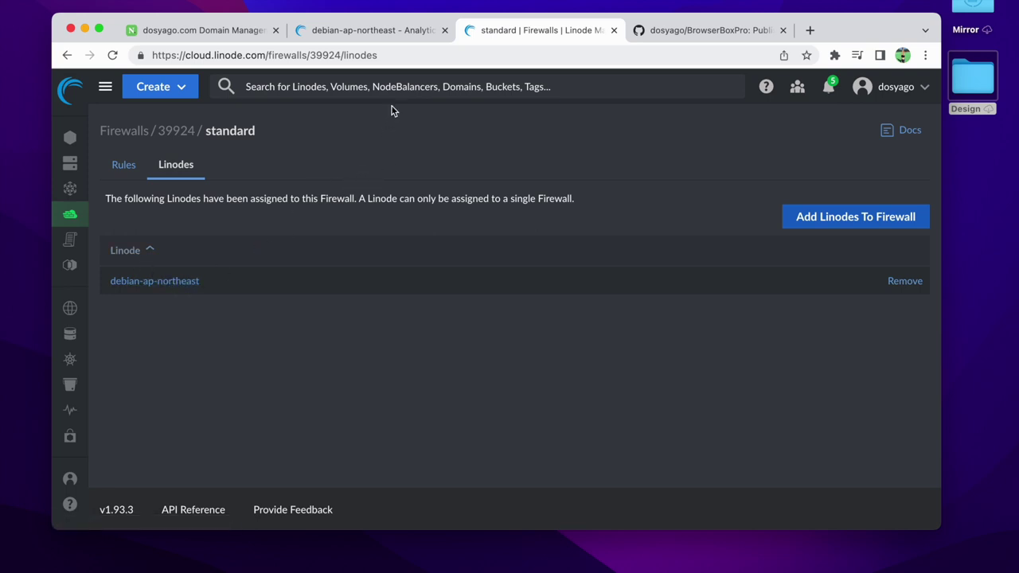
{"action": "left_click", "coordinate": [380, 32]}
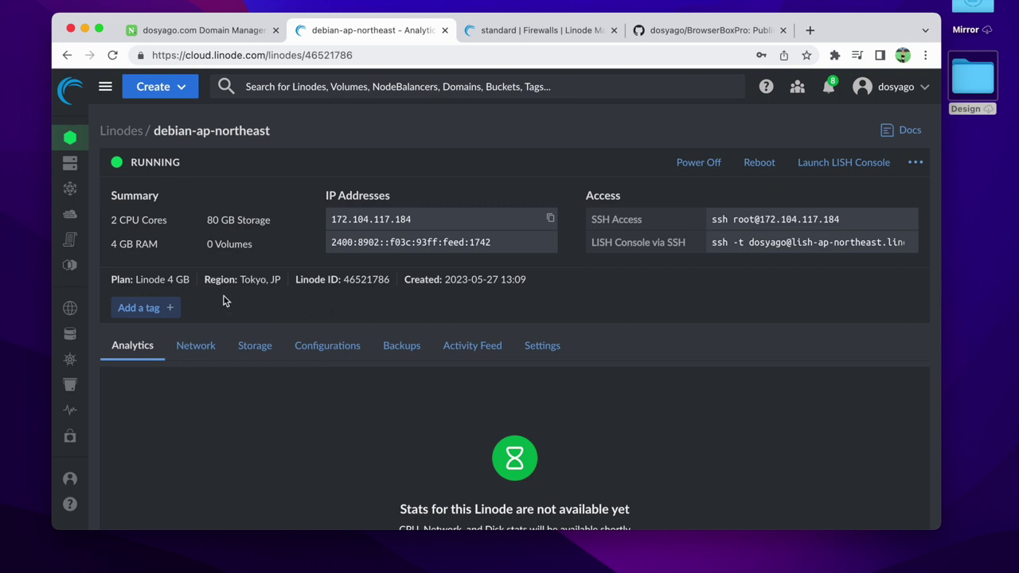
{"action": "scroll", "coordinate": [224, 299], "scroll_direction": "down", "scroll_amount": 2}
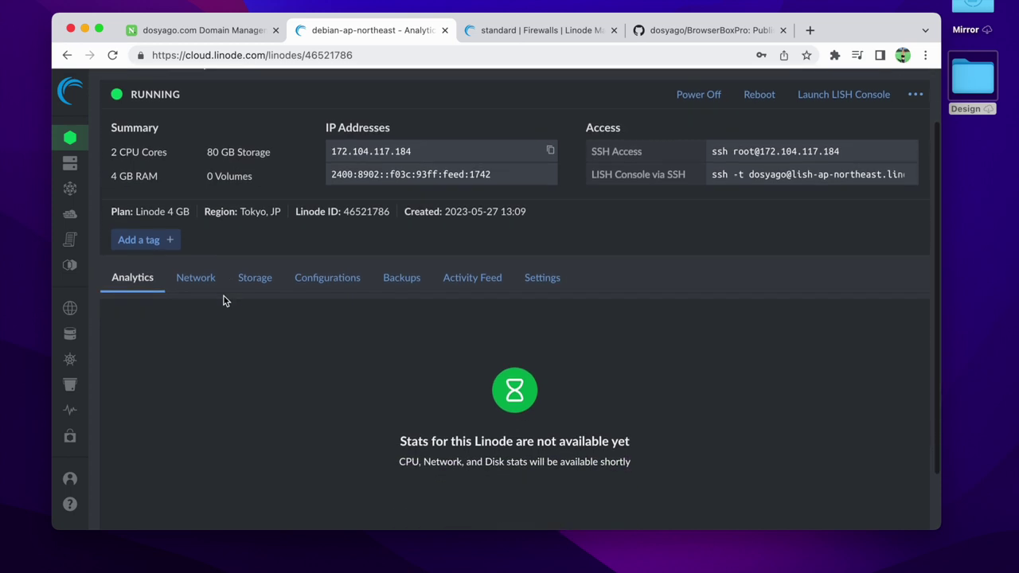
{"action": "scroll", "coordinate": [224, 296], "scroll_direction": "up", "scroll_amount": 2}
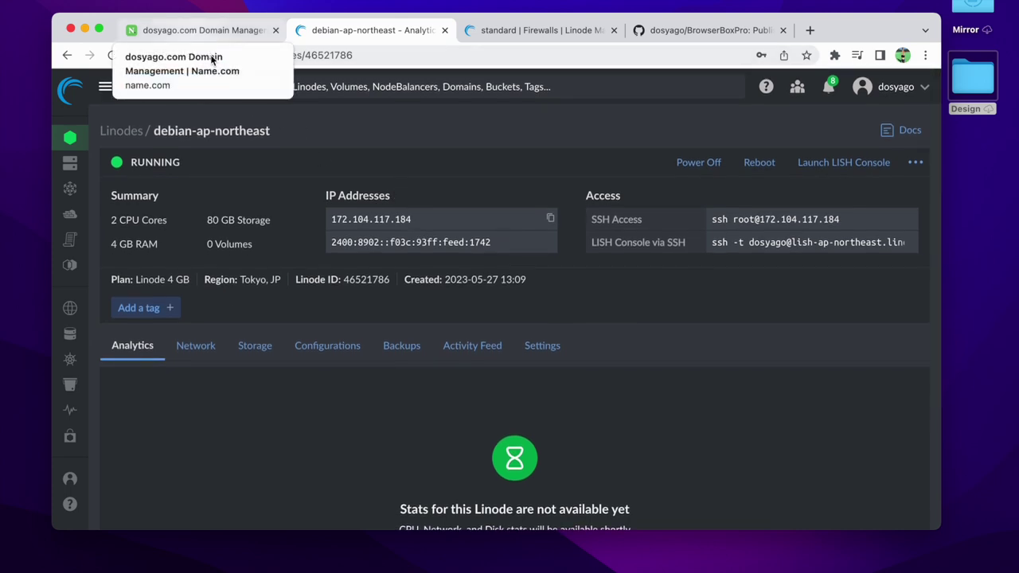
{"action": "left_click", "coordinate": [550, 218]}
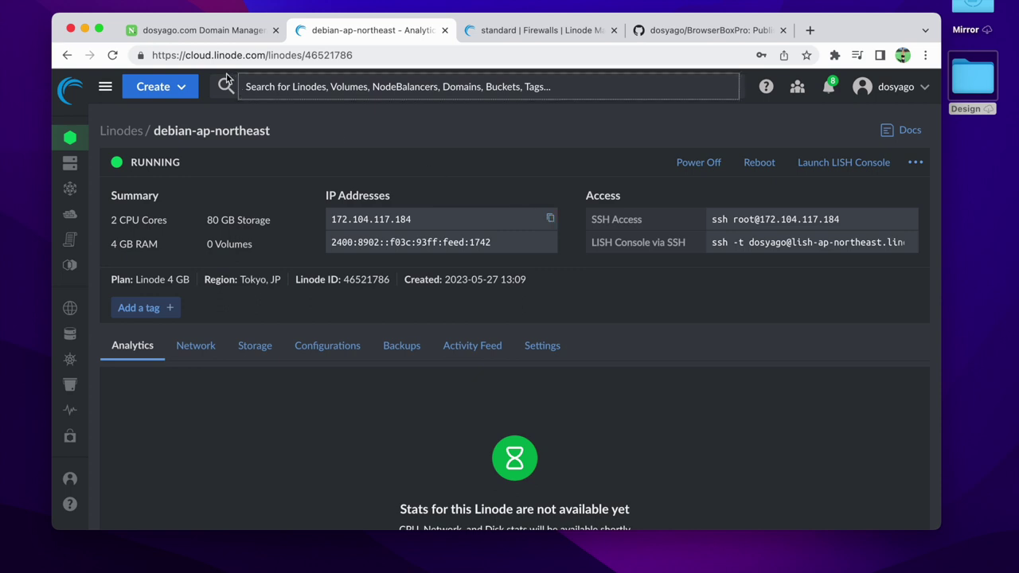
Add an A record for host porg on dosyago.com with answer 172.104.117.184 and TTL 300 at Name.com
{"action": "left_click", "coordinate": [200, 32]}
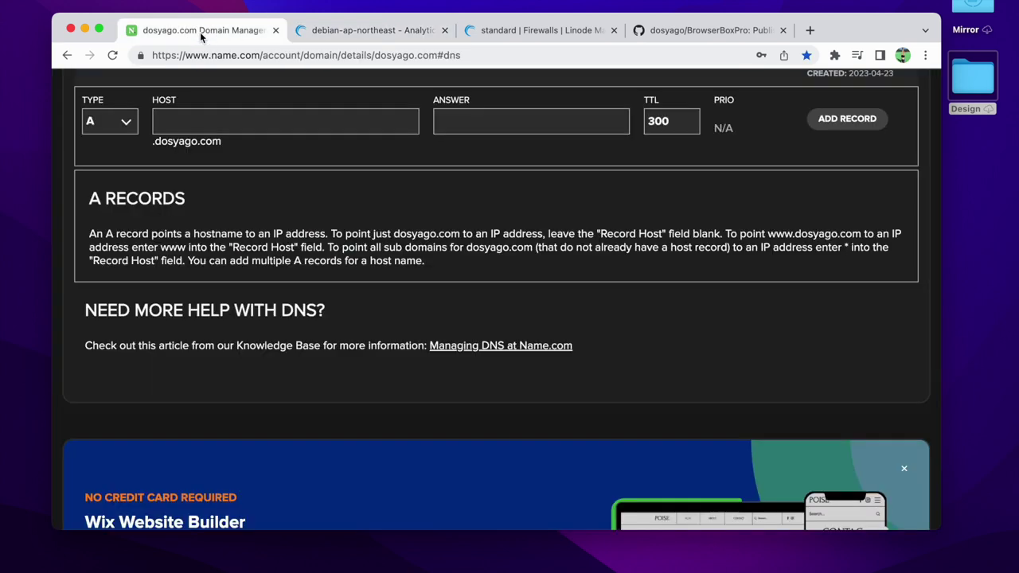
{"action": "left_click", "coordinate": [302, 123]}
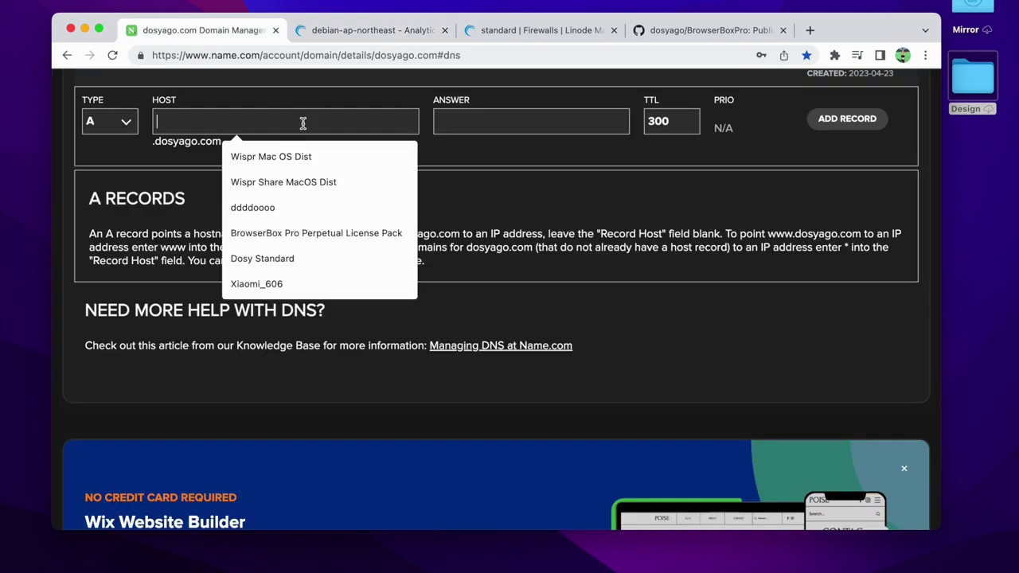
{"action": "type", "text": "porg"}
{"action": "key", "text": "super+v"}
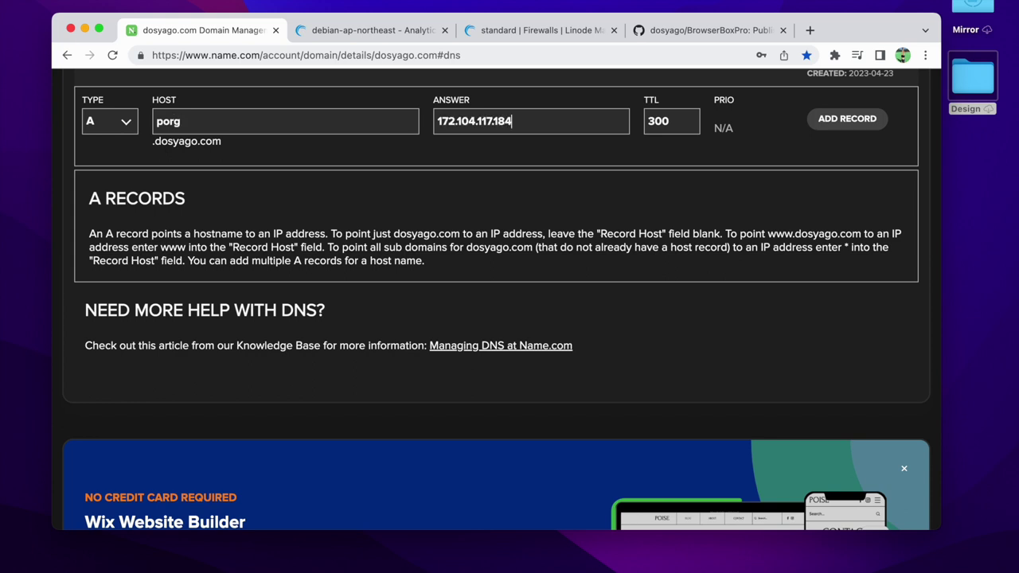
{"action": "left_click", "coordinate": [835, 125]}
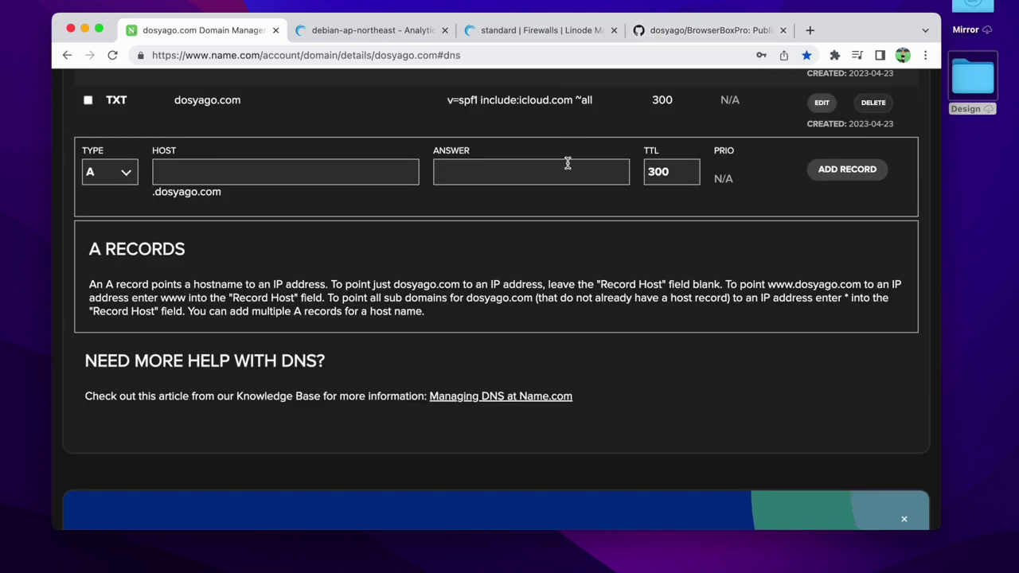
{"action": "scroll", "coordinate": [568, 164], "scroll_direction": "down", "scroll_amount": 3}
Switch to the terminal and run sudo apt install git curl wget, checking the package list in the README
{"action": "key", "text": "super+space"}
{"action": "key", "text": "alt+space"}
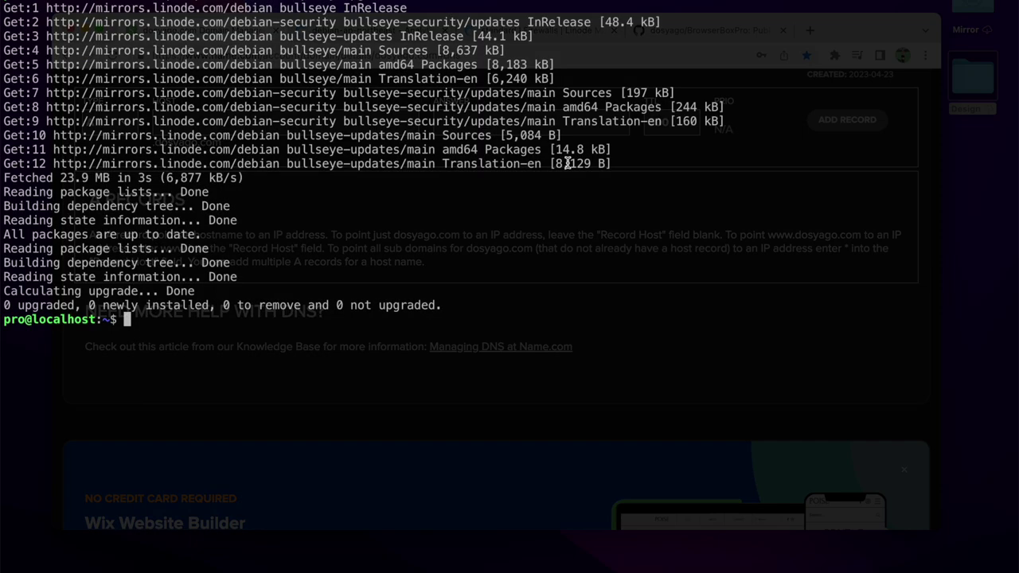
{"action": "type", "text": "sudo apt"}
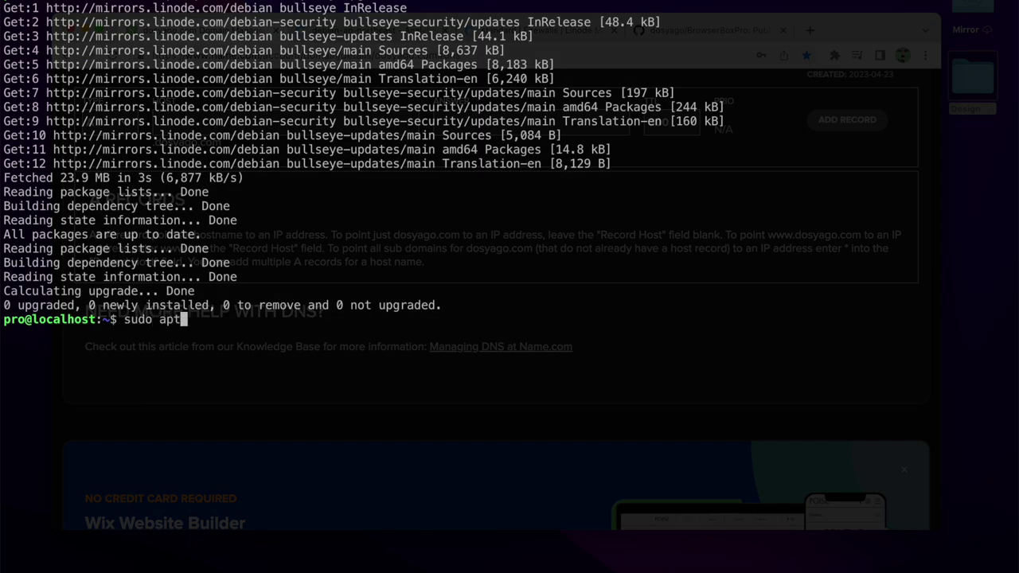
{"action": "key", "text": "alt+space"}
{"action": "left_click", "coordinate": [365, 37]}
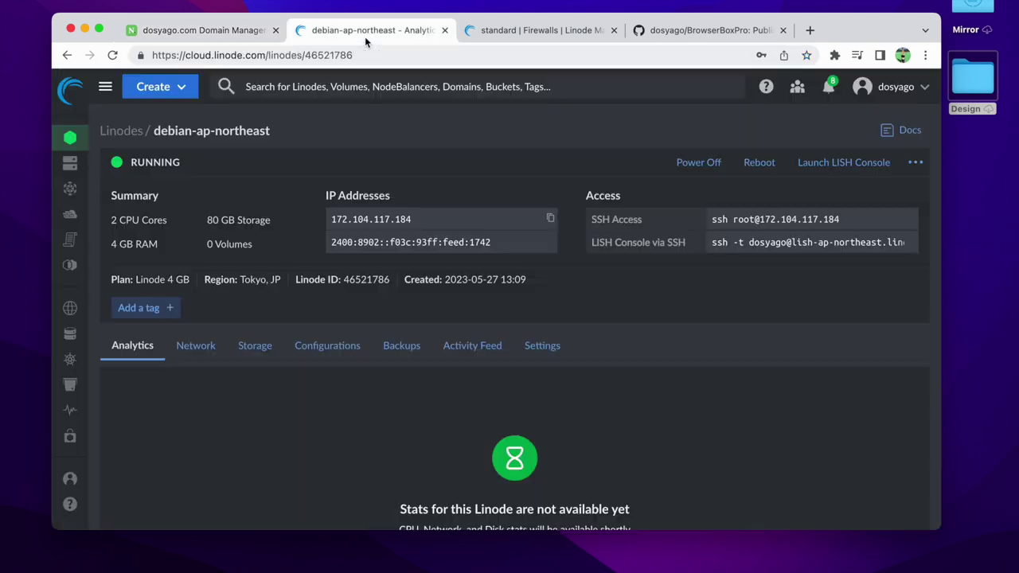
{"action": "left_click", "coordinate": [709, 31]}
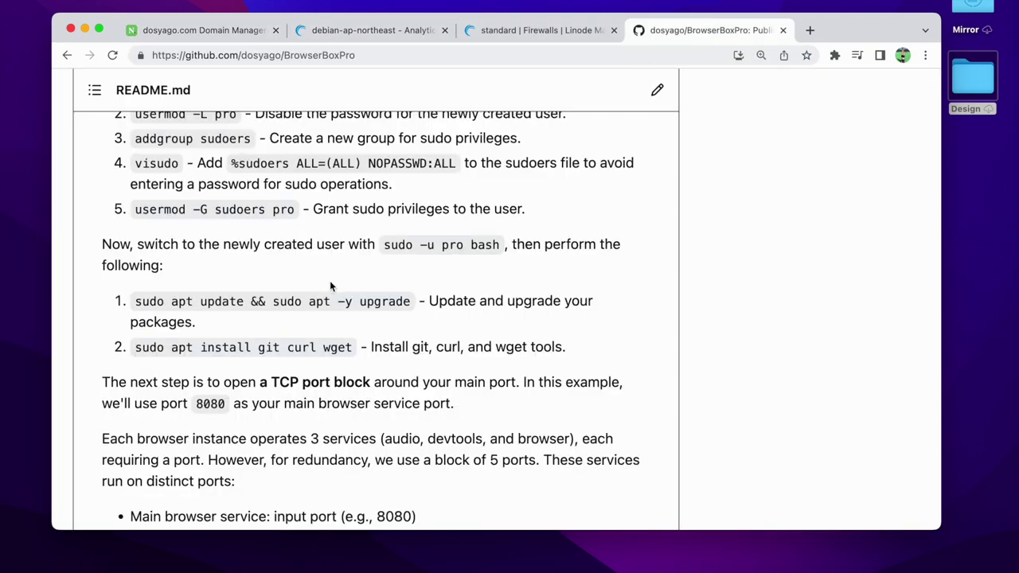
{"action": "key", "text": "alt+space"}
{"action": "type", "text": "install git curl wget"}
{"action": "key", "text": "Return"}
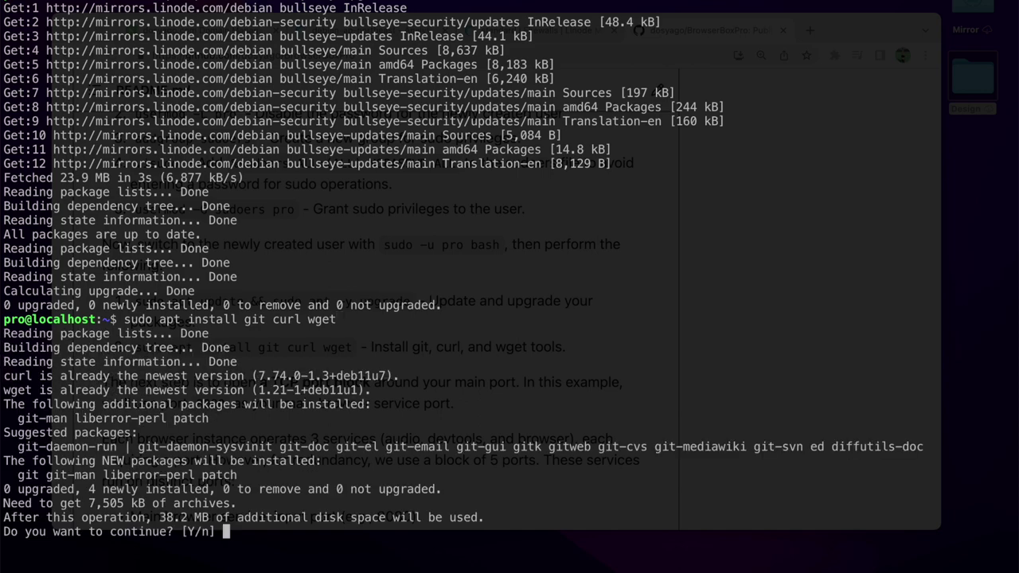
Confirm the package installation with Y and try to clear the terminal
{"action": "type", "text": "Y"}
{"action": "key", "text": "Return"}
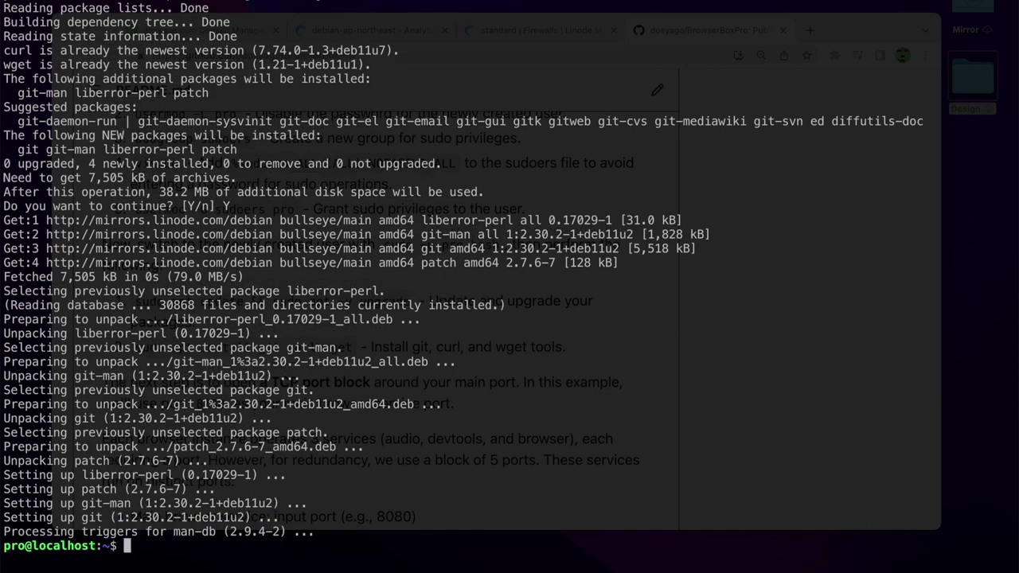
{"action": "type", "text": "cleear"}
{"action": "key", "text": "Return"}
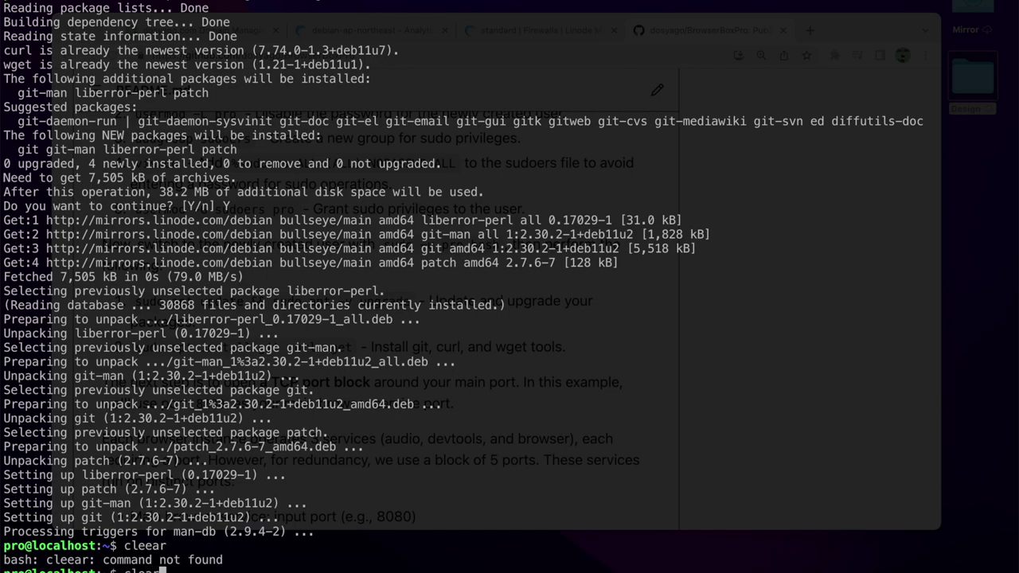
Examine the README's TCP port block requirements and the Installation Process section with its cautions and commands
{"action": "key", "text": "alt+space"}
{"action": "scroll", "coordinate": [232, 313], "scroll_direction": "down", "scroll_amount": 5}
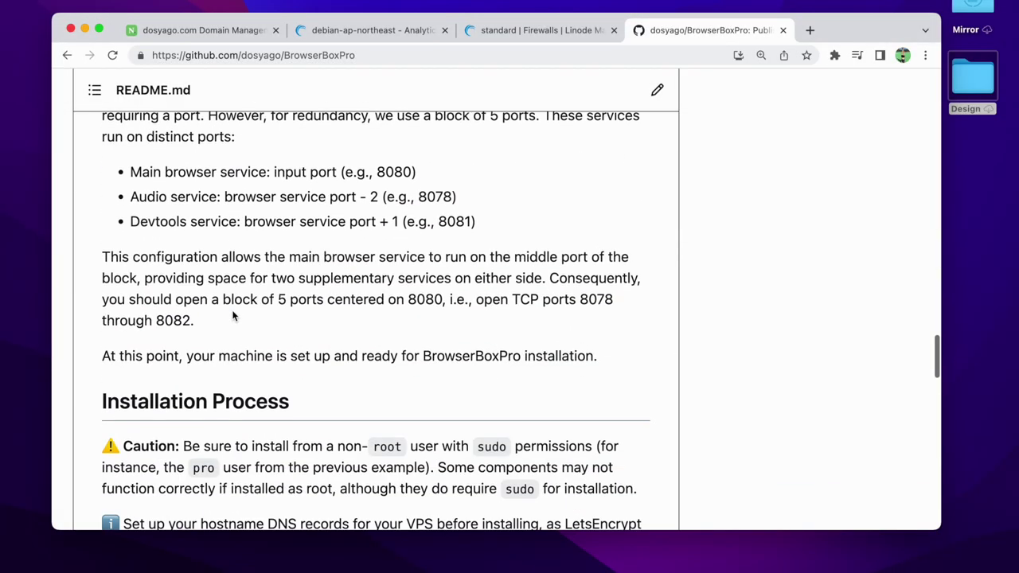
{"action": "scroll", "coordinate": [232, 312], "scroll_direction": "down", "scroll_amount": 2}
{"action": "scroll", "coordinate": [232, 312], "scroll_direction": "down", "scroll_amount": 5}
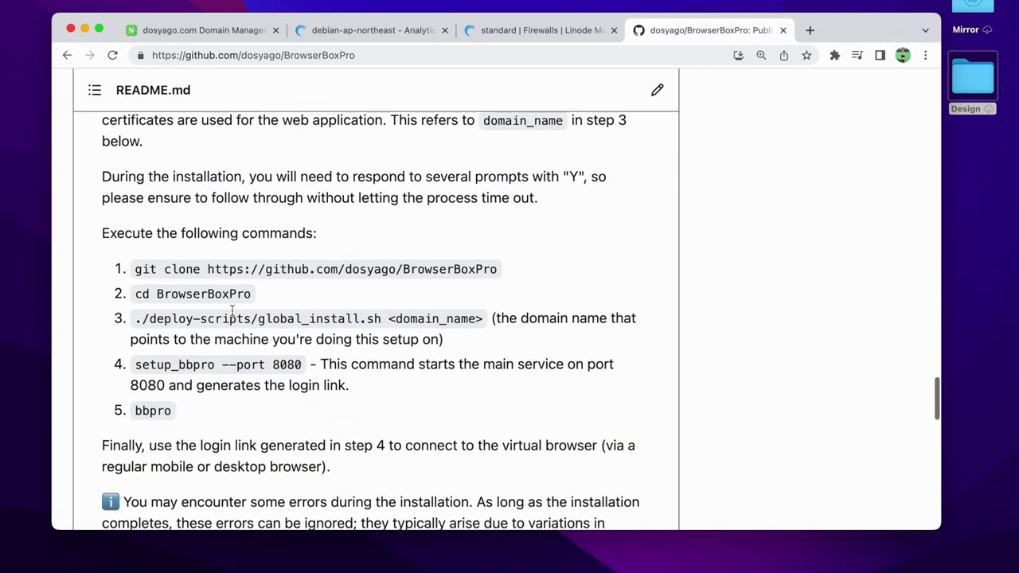
{"action": "scroll", "coordinate": [137, 257], "scroll_direction": "up", "scroll_amount": 4}
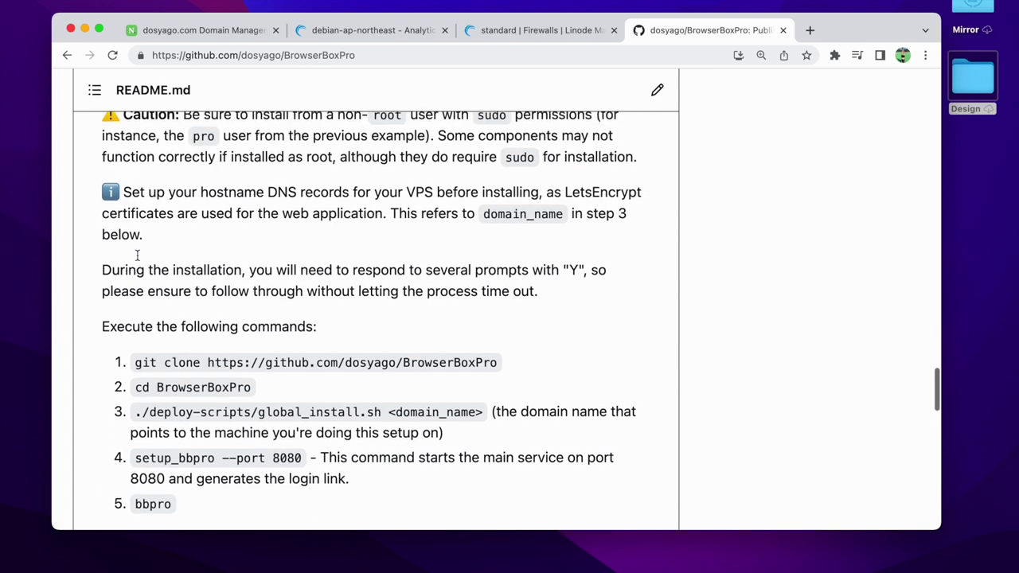
{"action": "scroll", "coordinate": [132, 263], "scroll_direction": "down", "scroll_amount": 2}
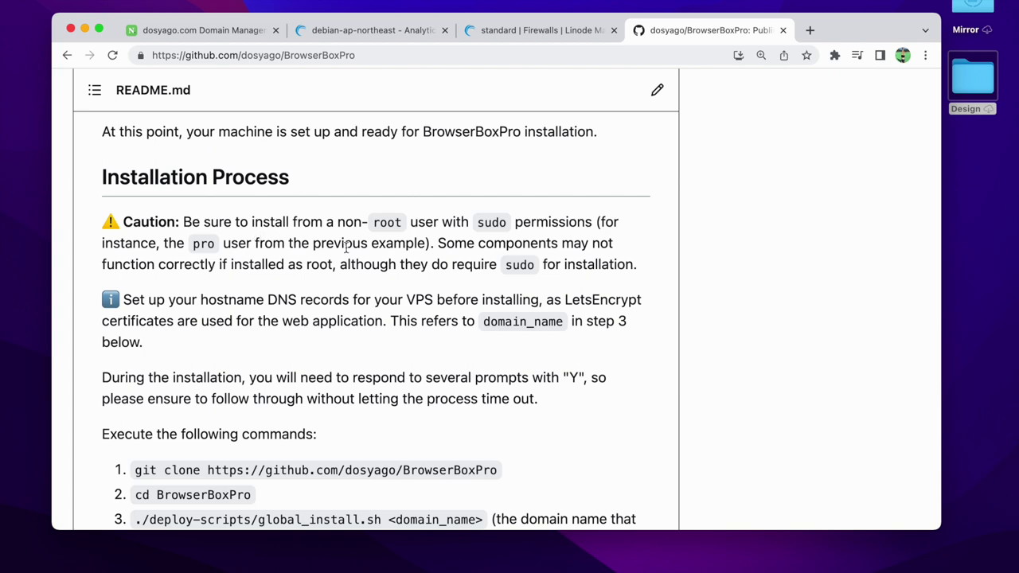
{"action": "scroll", "coordinate": [345, 247], "scroll_direction": "down", "scroll_amount": 5}
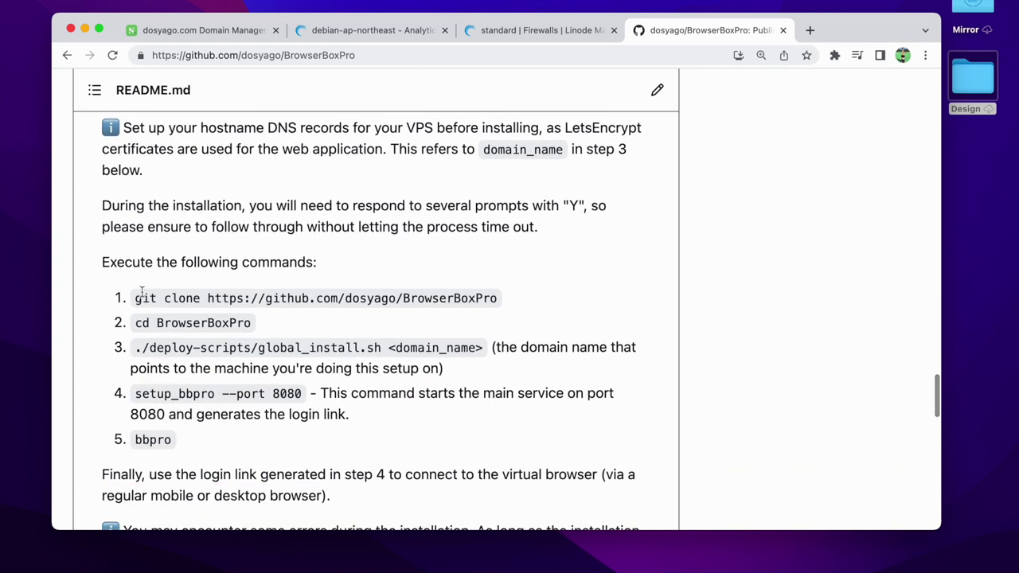
{"action": "double_click", "coordinate": [136, 298]}
{"action": "triple_click", "coordinate": [179, 298]}
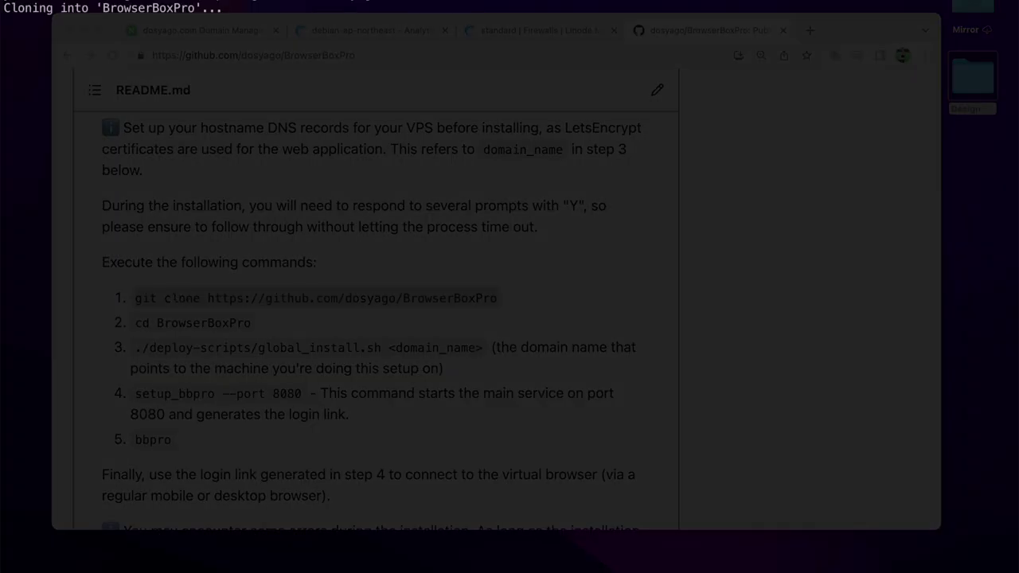
{"action": "type", "text": "cd Br"}
{"action": "key", "text": "Tab"}
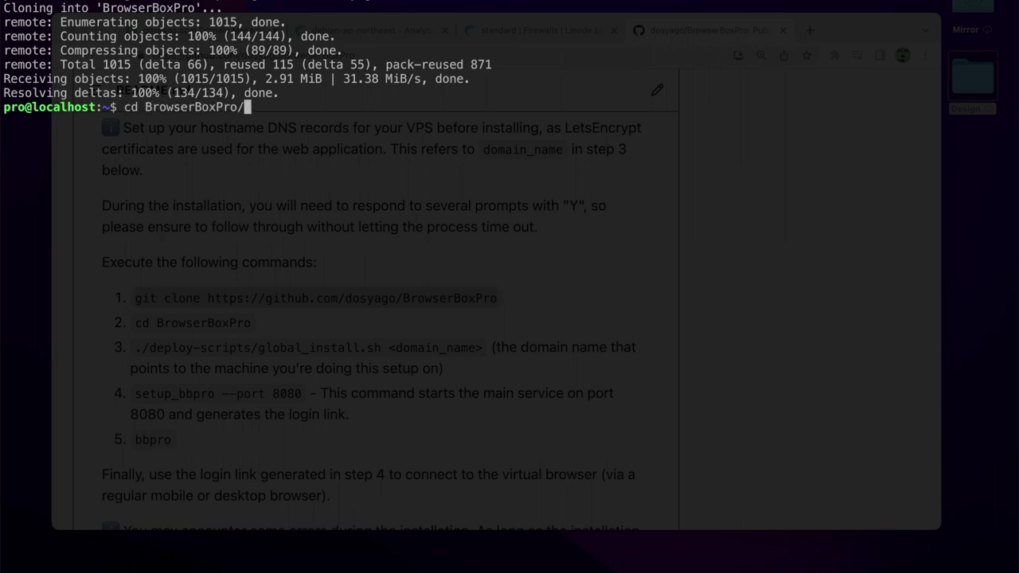
{"action": "key", "text": "Return"}
Run ./deploy-scripts/global_install.sh with the domain name porg.dosyago.com
{"action": "type", "text": "./deploy-l"}
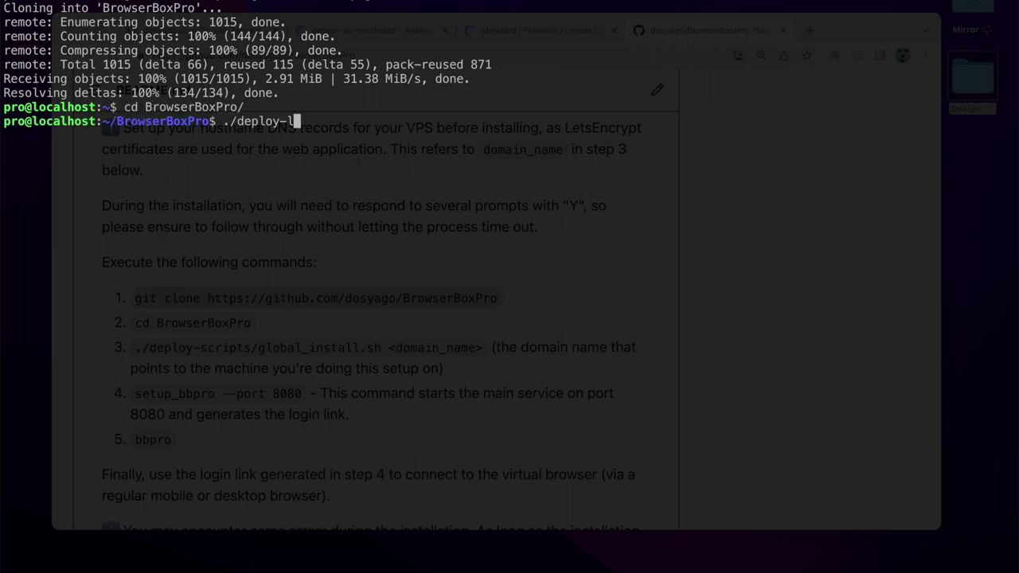
{"action": "key", "text": "BackSpace"}
{"action": "type", "text": "s"}
{"action": "key", "text": "Tab"}
{"action": "type", "text": "g"}
{"action": "key", "text": "Tab"}
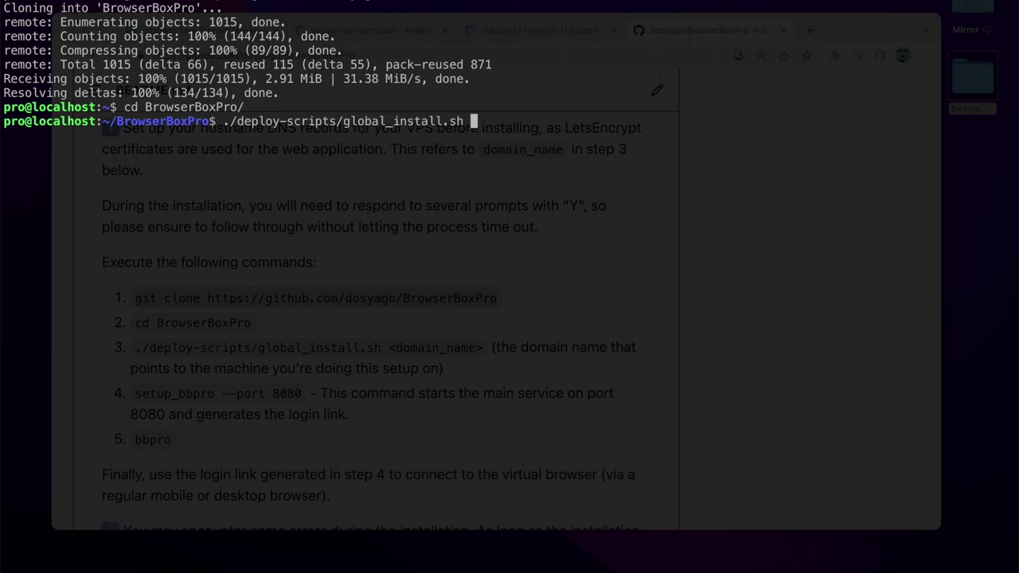
{"action": "type", "text": "porg.dosyago.com"}
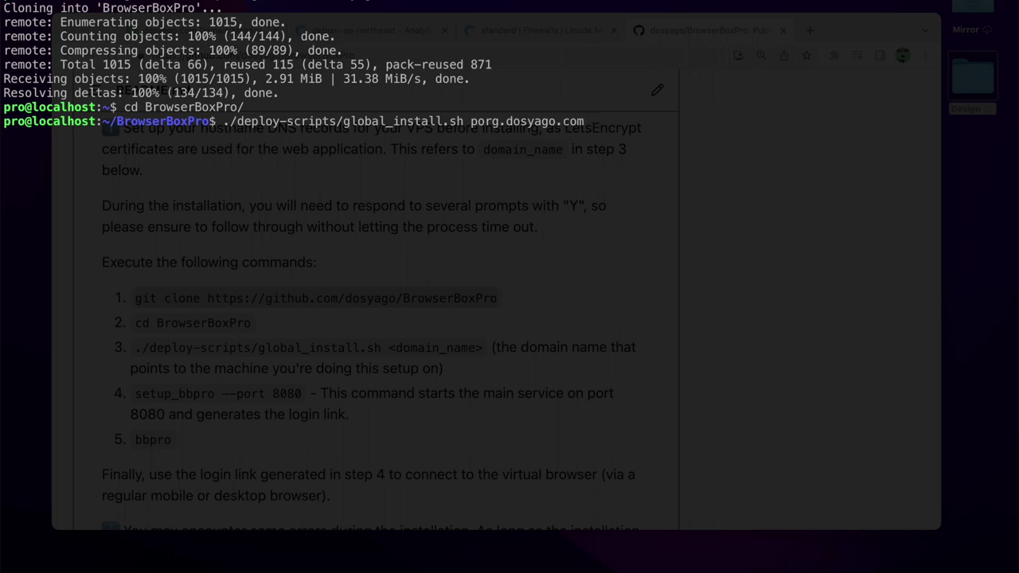
{"action": "key", "text": "Return"}
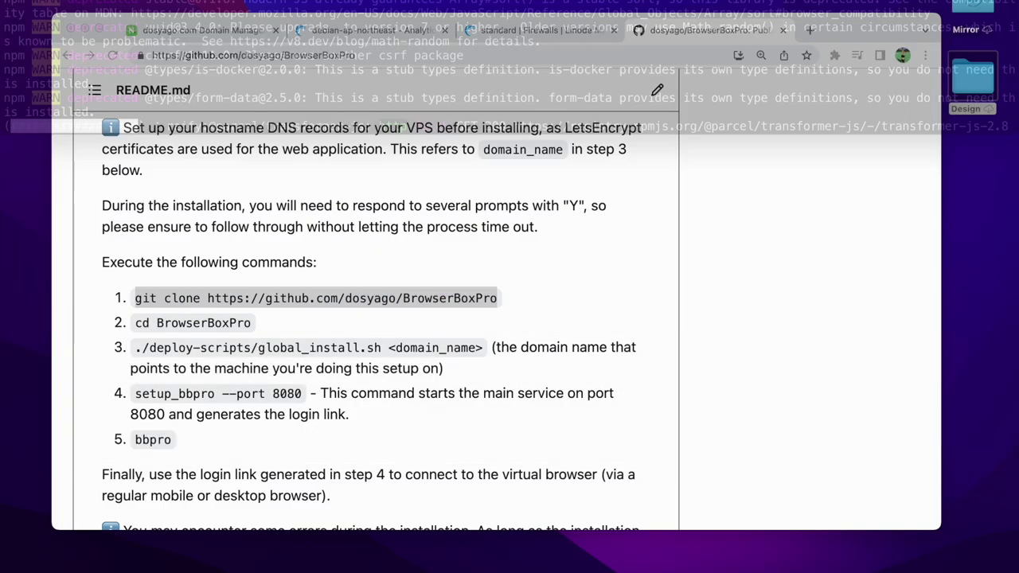
{"action": "triple_click", "coordinate": [181, 298]}
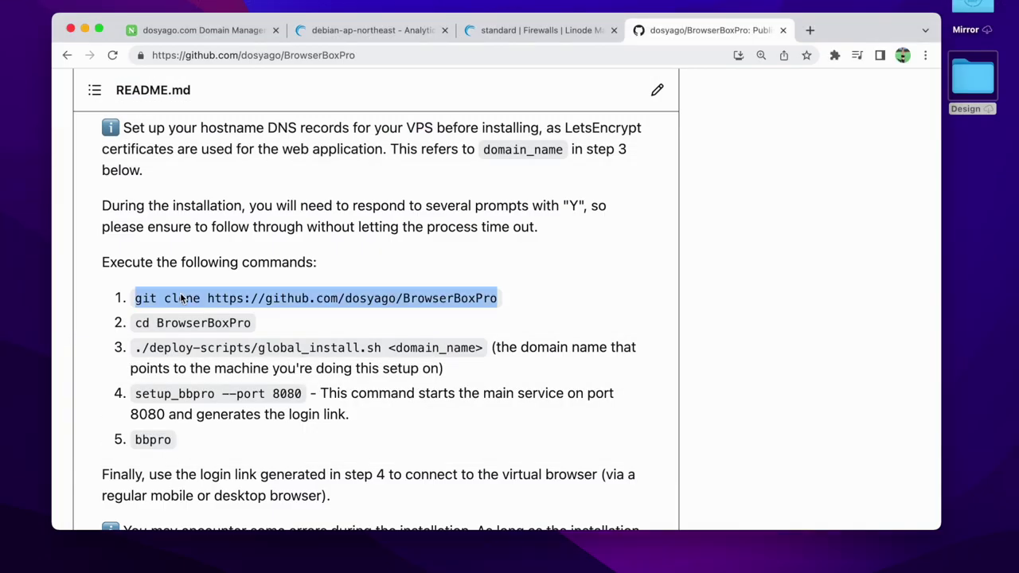
{"action": "double_click", "coordinate": [262, 365]}
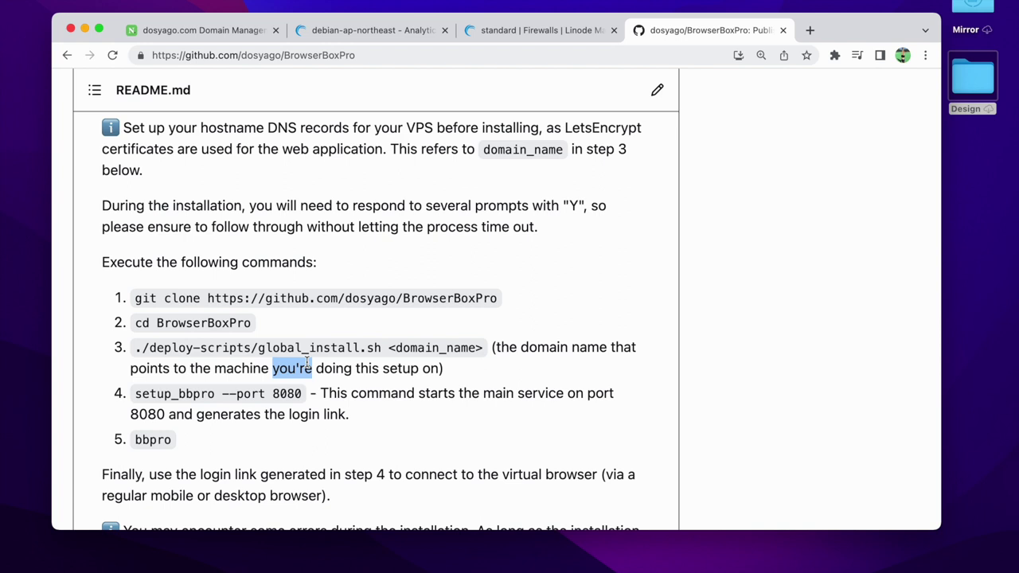
{"action": "left_click", "coordinate": [306, 362]}
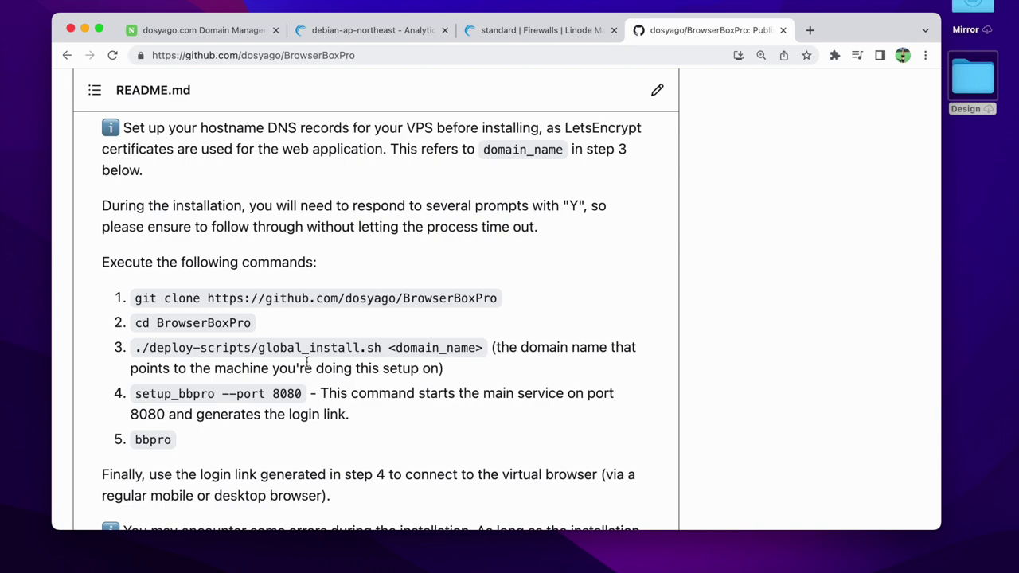
Switch to the terminal and answer y to run the machine setup script
{"action": "key", "text": "alt+space"}
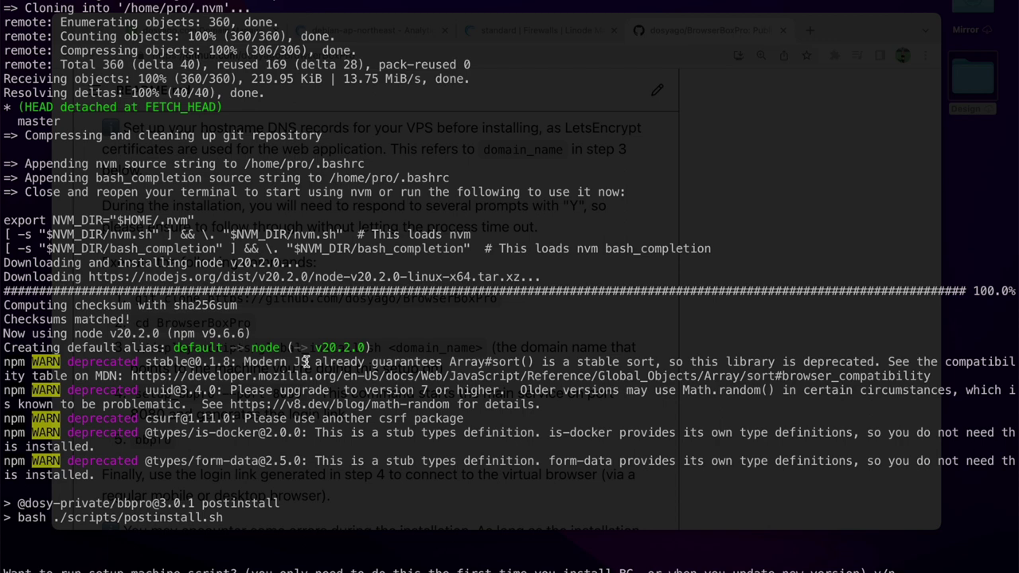
{"action": "type", "text": "y"}
{"action": "key", "text": "Return"}
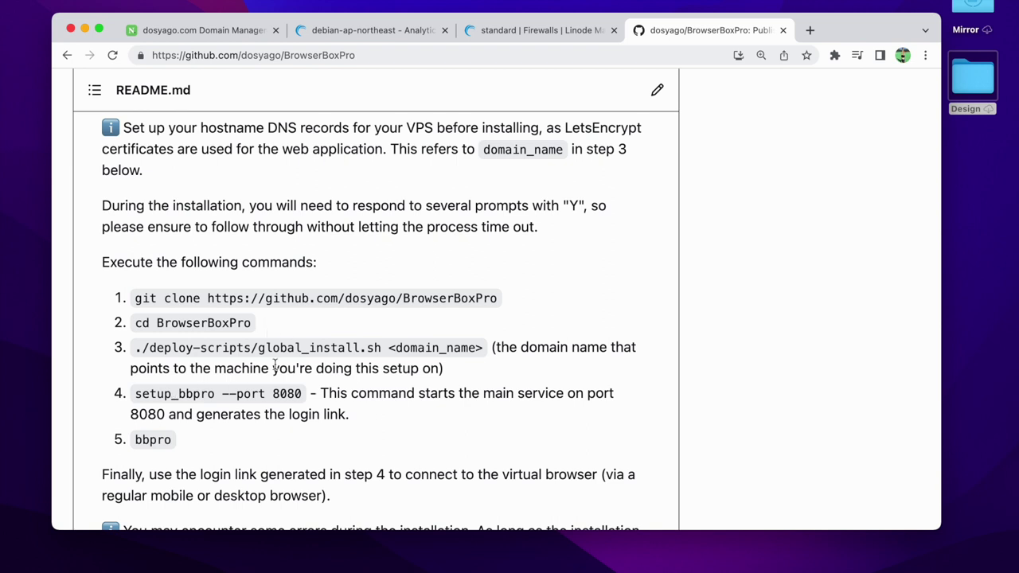
Examine the README's remaining install commands, setup_bbpro with its port argument and bbpro
{"action": "scroll", "coordinate": [275, 366], "scroll_direction": "down", "scroll_amount": 2}
{"action": "double_click", "coordinate": [288, 302]}
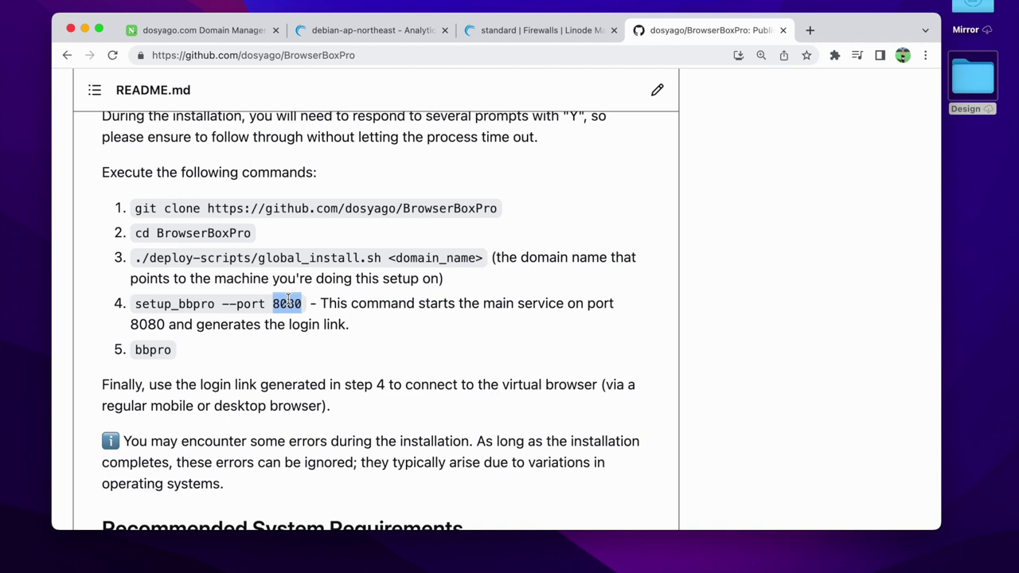
{"action": "left_click", "coordinate": [307, 320]}
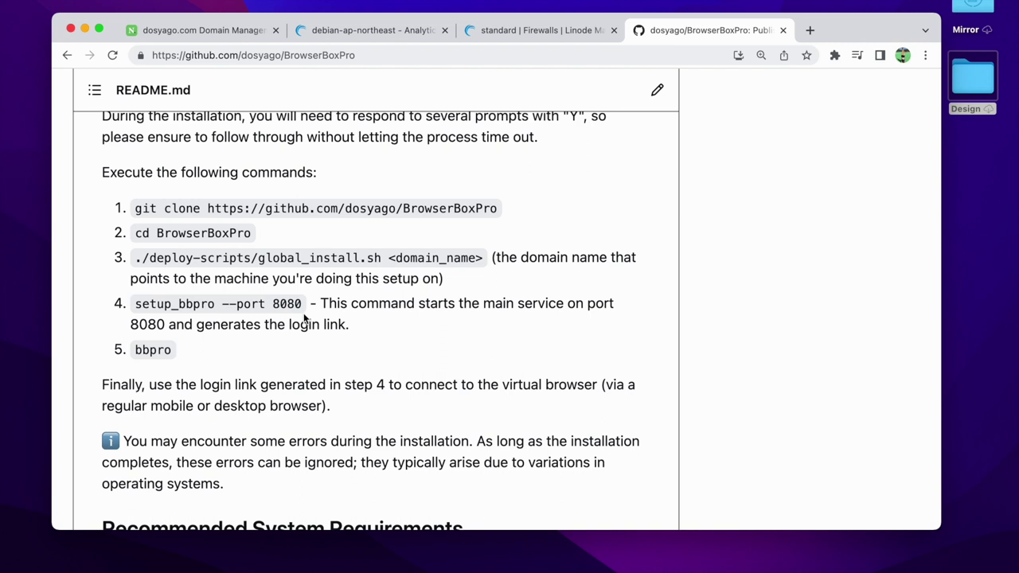
{"action": "double_click", "coordinate": [162, 348]}
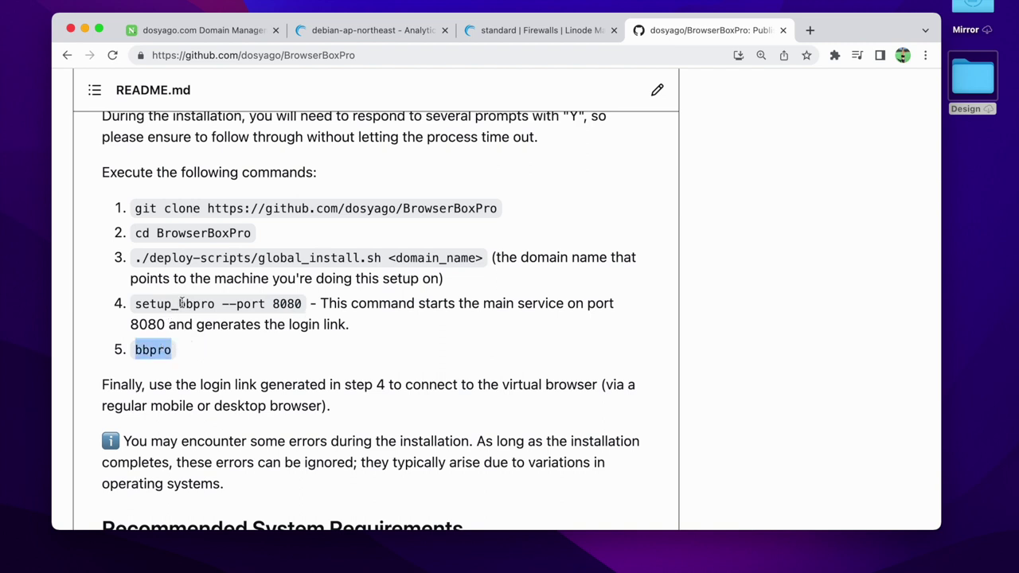
{"action": "double_click", "coordinate": [280, 303]}
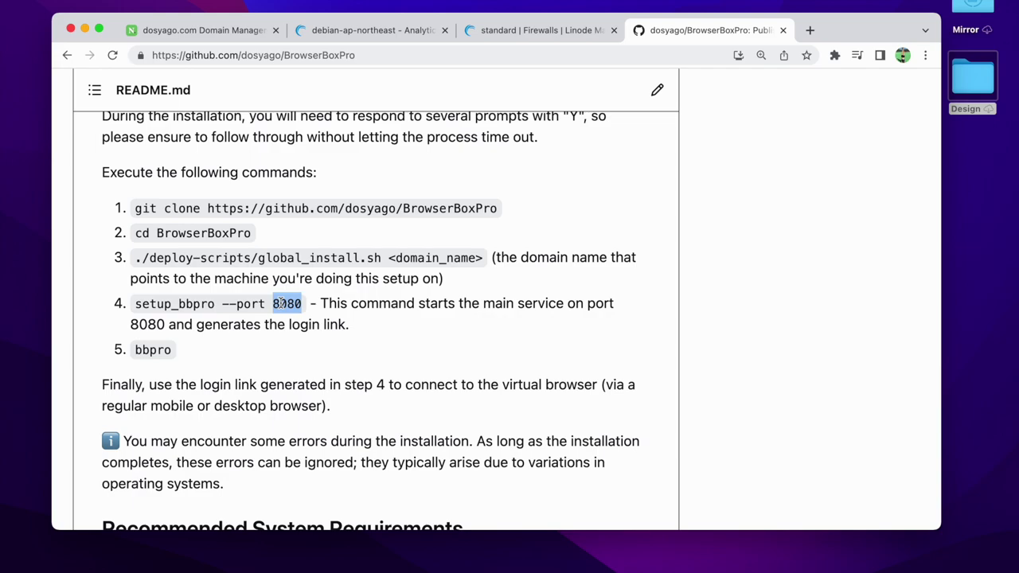
Switch to the terminal and confirm the installation of the additional font packages with Y
{"action": "key", "text": "super+Tab"}
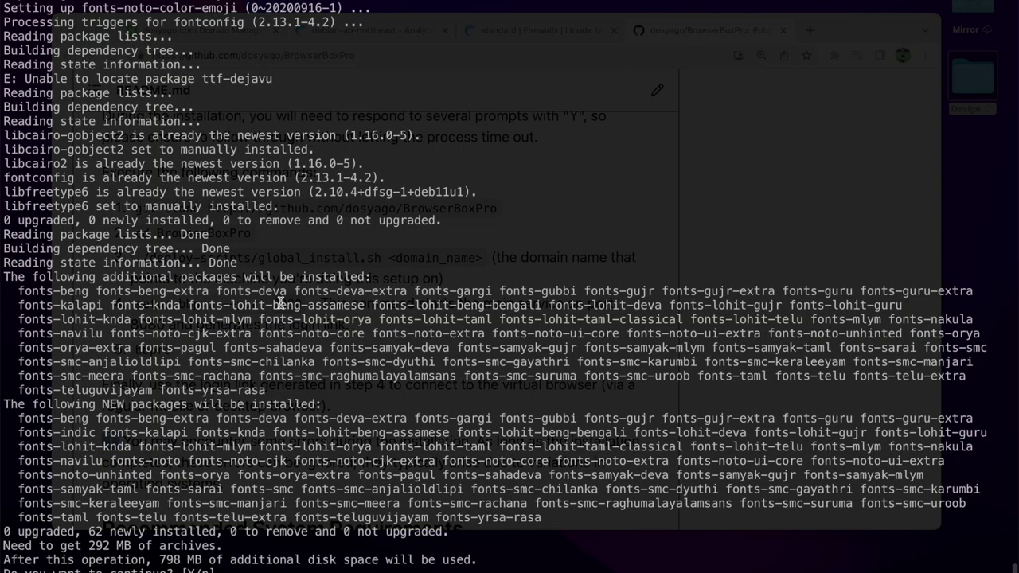
{"action": "type", "text": "Y"}
{"action": "key", "text": "Return"}
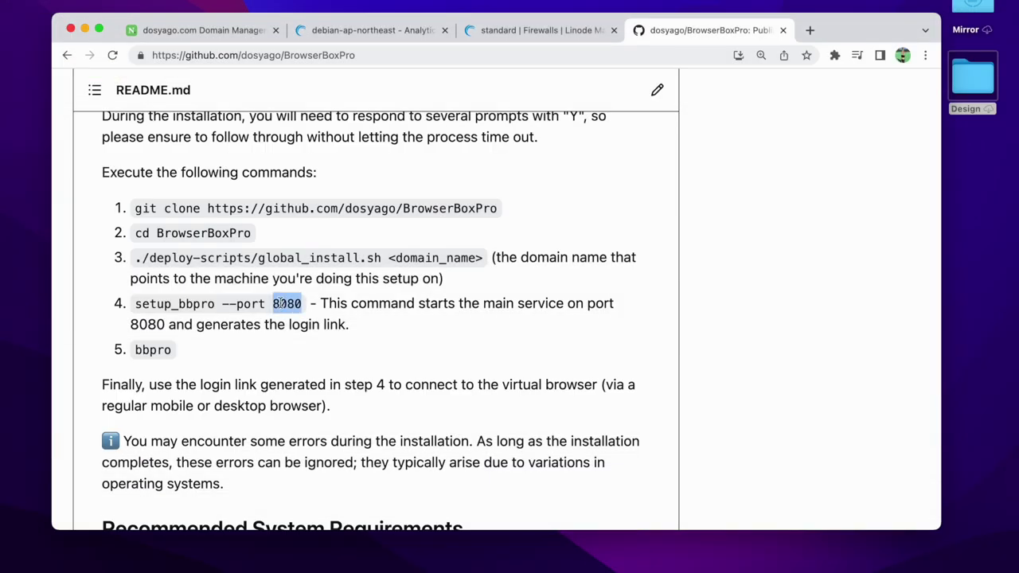
Examine the README's Recommended System Requirements, MacOS Troubleshooting, Running Locally, Shutting Down and License sections
{"action": "scroll", "coordinate": [280, 311], "scroll_direction": "down", "scroll_amount": 5}
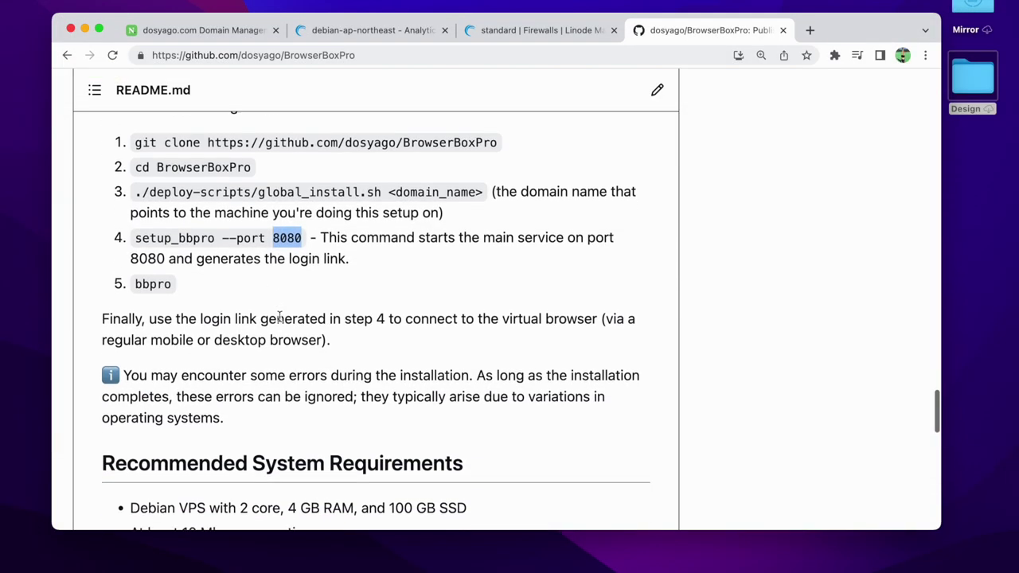
{"action": "scroll", "coordinate": [280, 321], "scroll_direction": "down", "scroll_amount": 6}
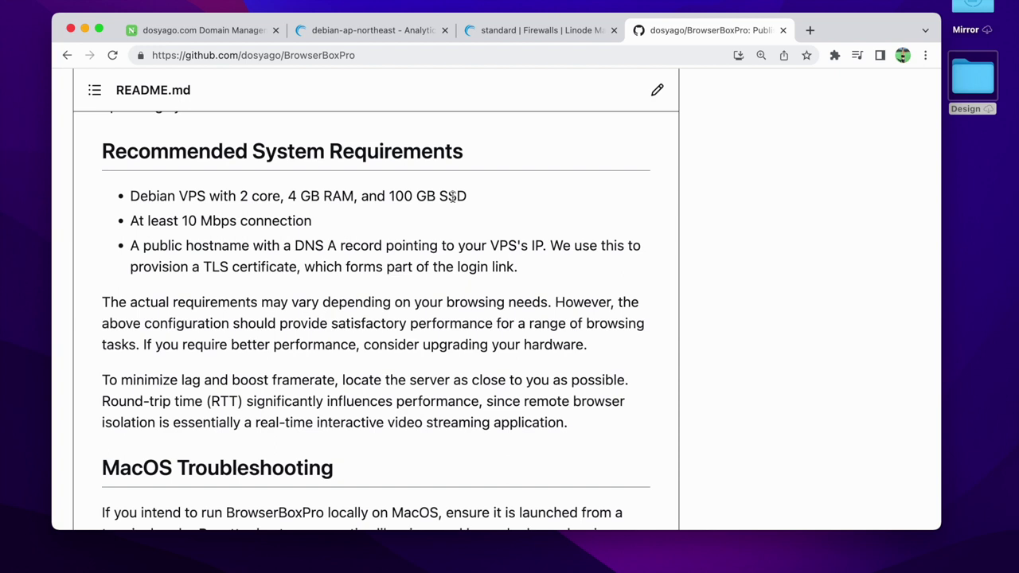
{"action": "scroll", "coordinate": [452, 196], "scroll_direction": "down", "scroll_amount": 1}
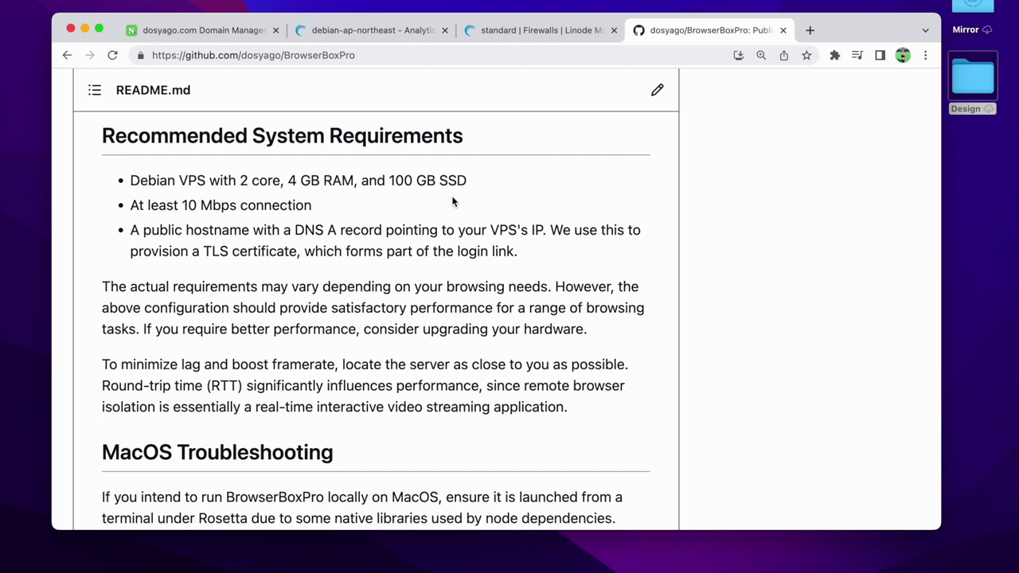
{"action": "scroll", "coordinate": [454, 199], "scroll_direction": "up", "scroll_amount": 1}
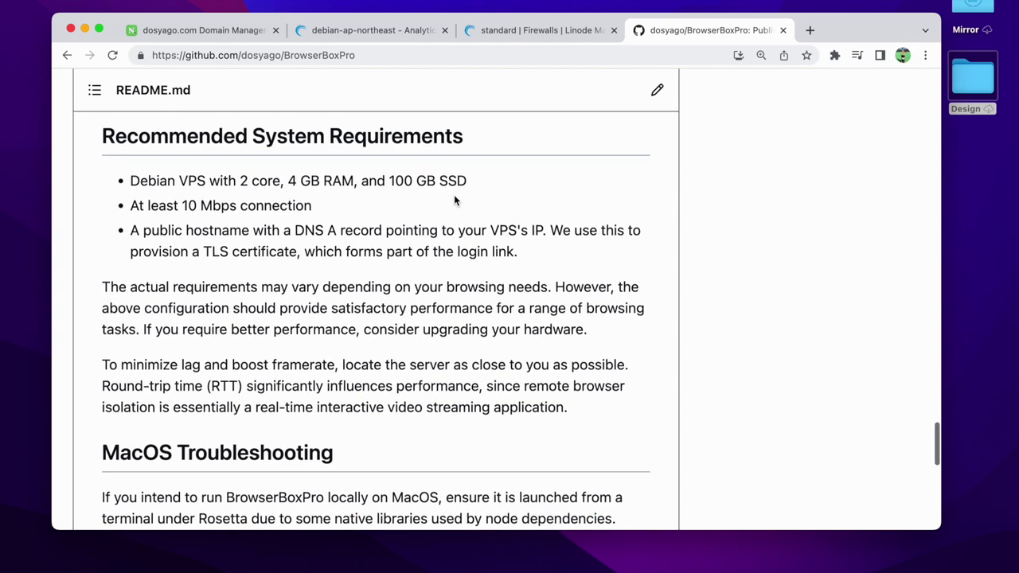
{"action": "scroll", "coordinate": [455, 199], "scroll_direction": "down", "scroll_amount": 5}
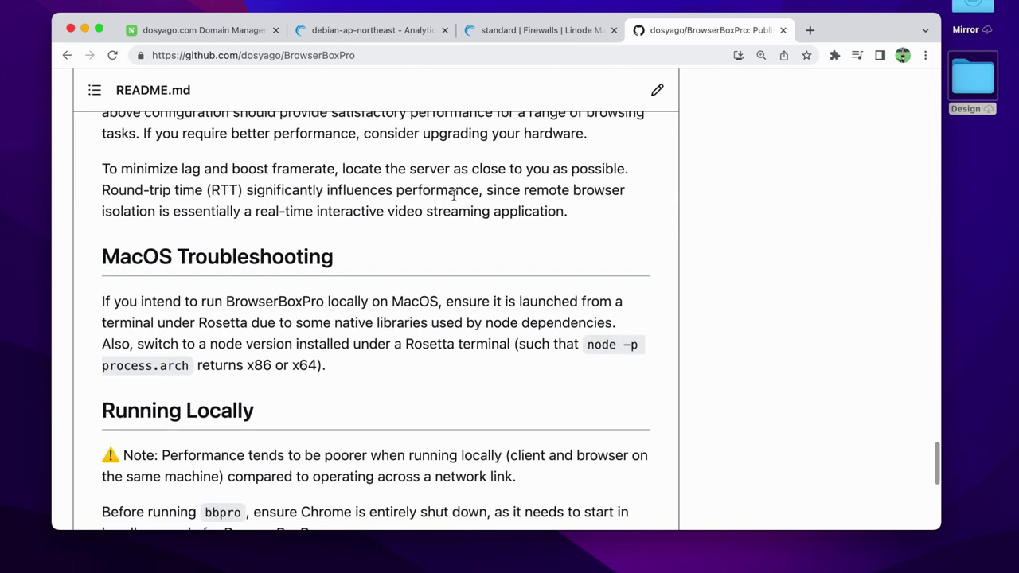
{"action": "triple_click", "coordinate": [291, 338]}
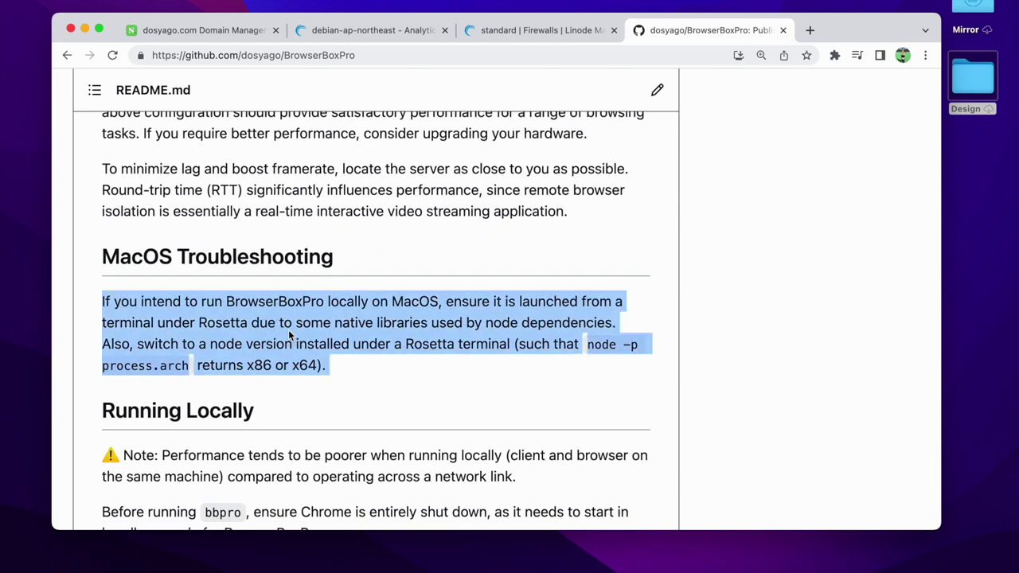
{"action": "scroll", "coordinate": [289, 335], "scroll_direction": "down", "scroll_amount": 2}
{"action": "scroll", "coordinate": [289, 335], "scroll_direction": "down", "scroll_amount": 3}
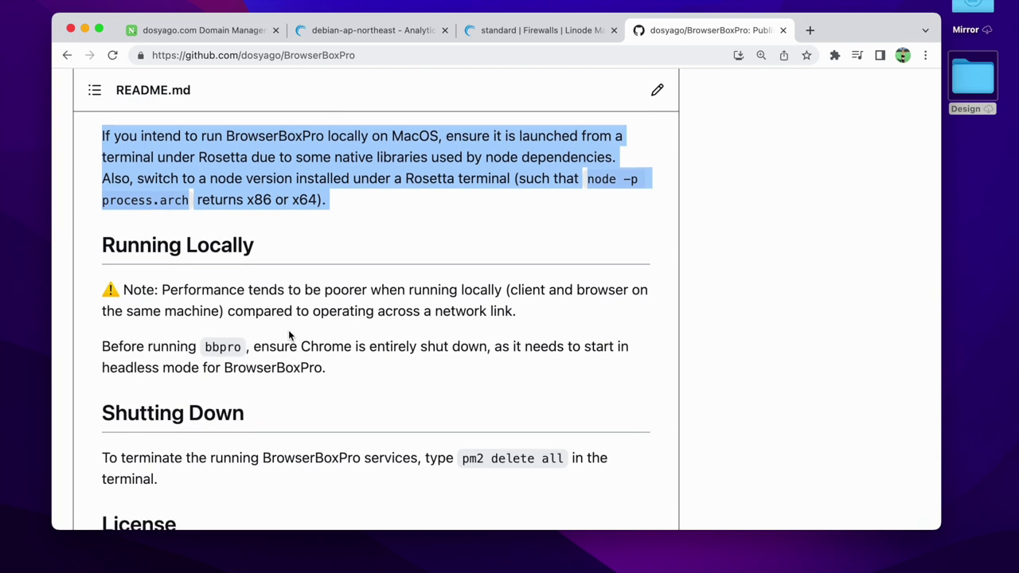
{"action": "left_click", "coordinate": [369, 291]}
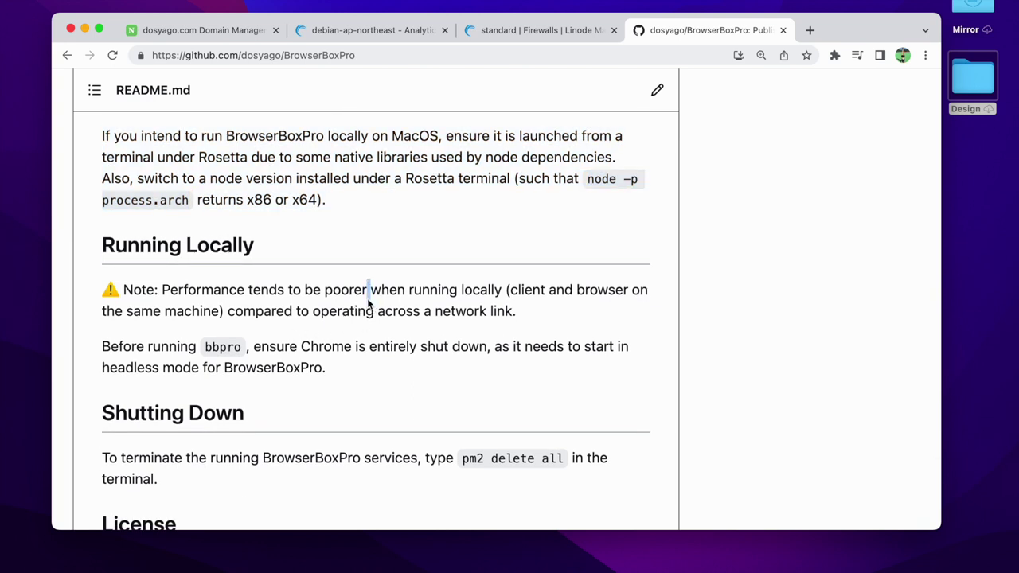
{"action": "scroll", "coordinate": [367, 303], "scroll_direction": "down", "scroll_amount": 3}
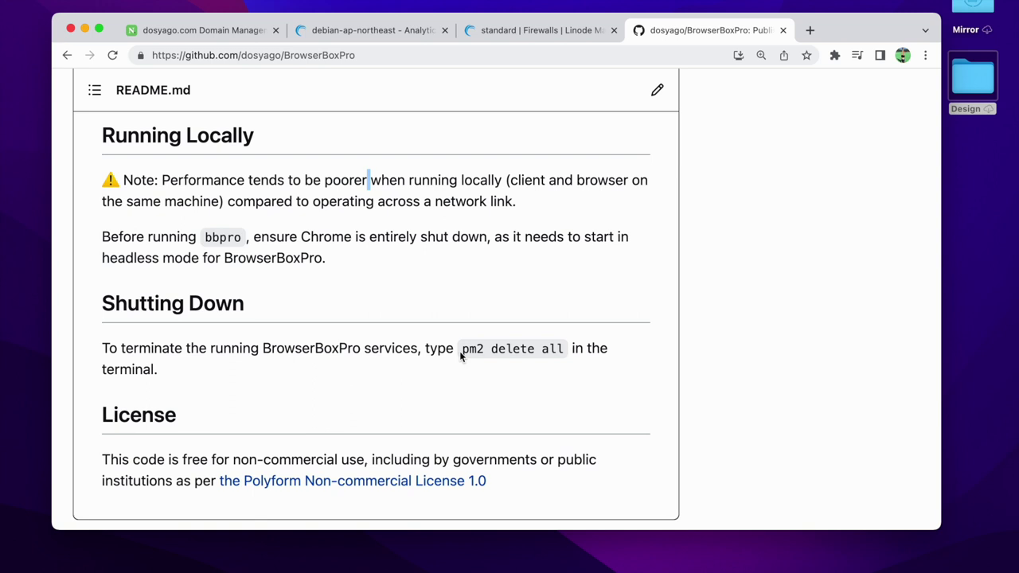
Switch to the terminal and continue the installer past the build prompt and the quota user setup prompt
{"action": "key", "text": "alt+space"}
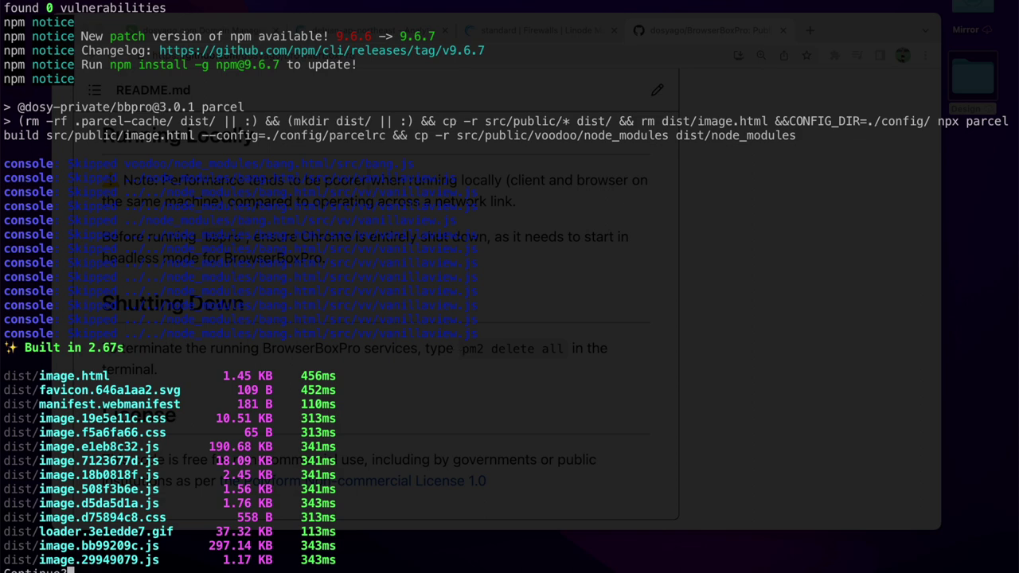
{"action": "key", "text": "Return"}
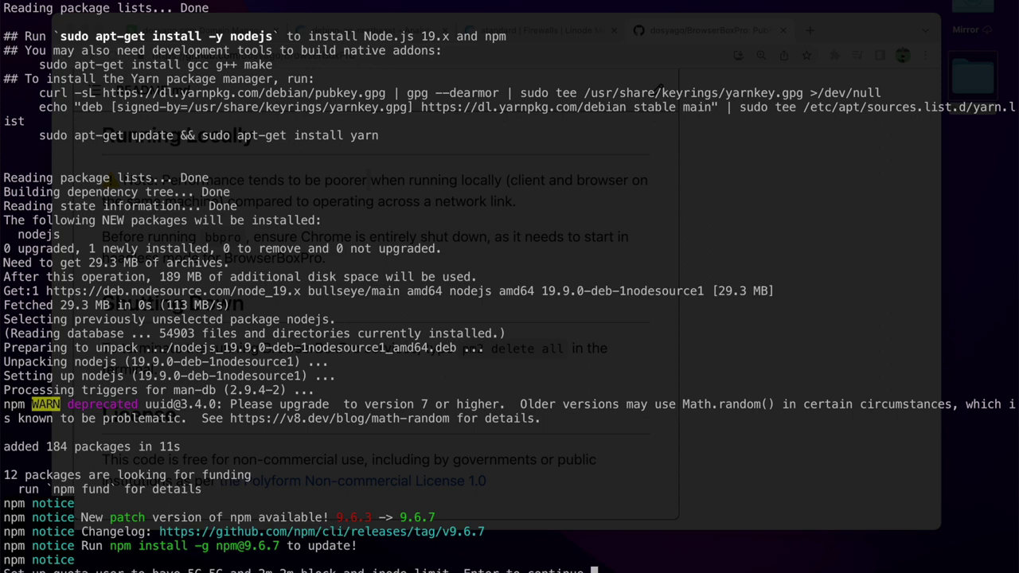
{"action": "key", "text": "Return"}
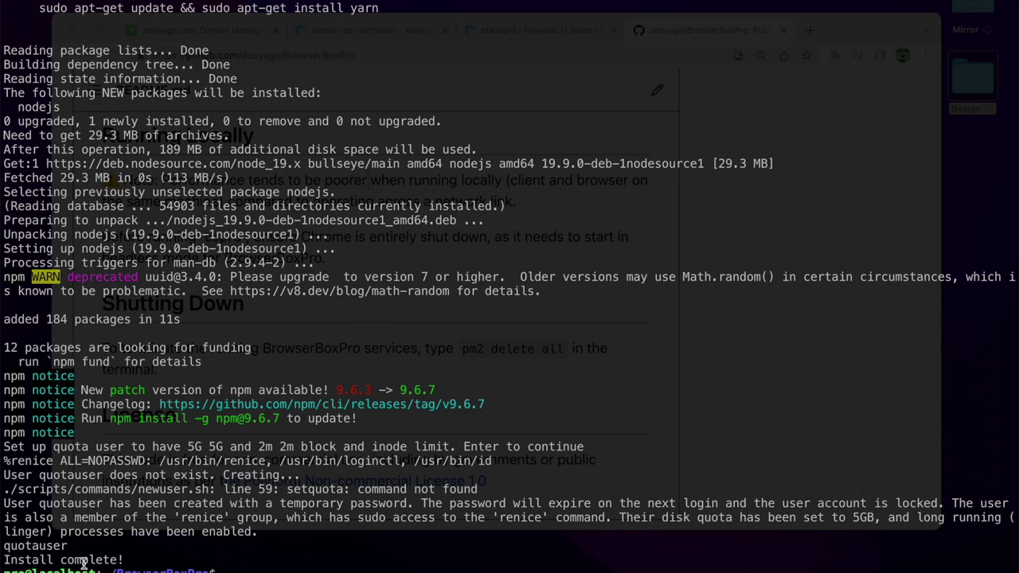
Run setup_bbpro --port 9999 and select the generated login link
{"action": "type", "text": "setup_bbpro --port 9999"}
{"action": "key", "text": "Return"}
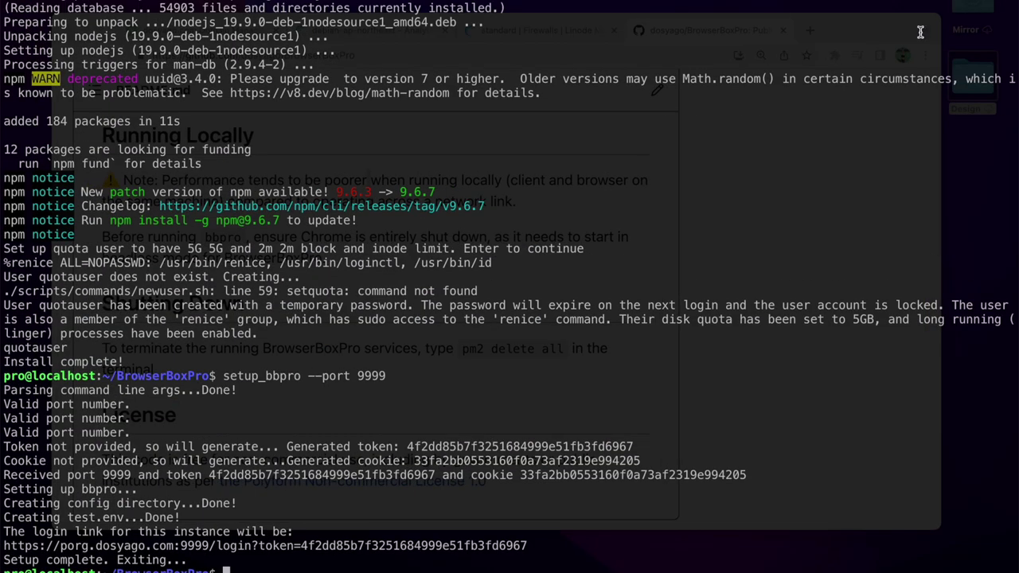
{"action": "triple_click", "coordinate": [274, 546]}
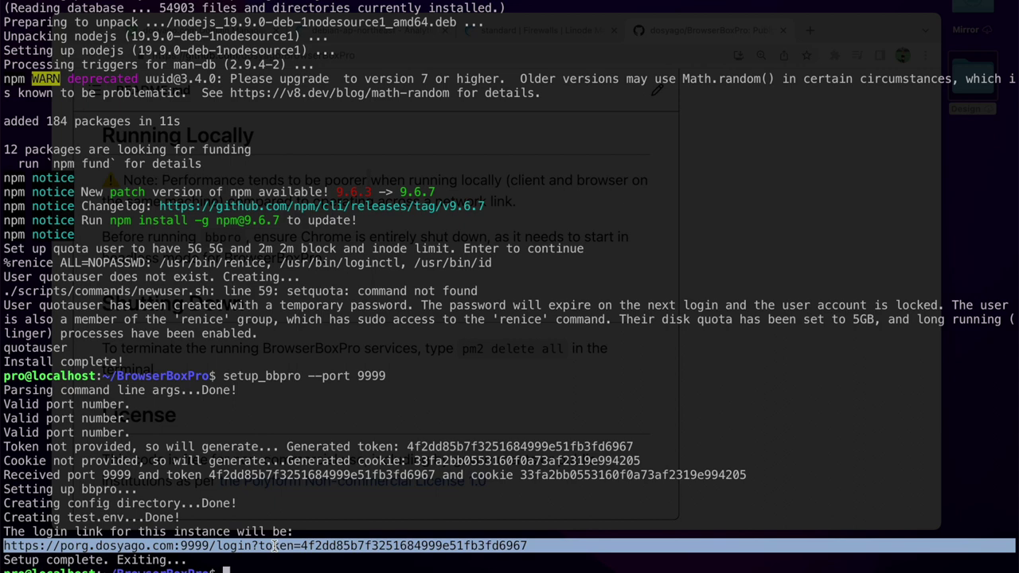
Start the BrowserBoxPro services with the bbpro command
{"action": "type", "text": "bbpro"}
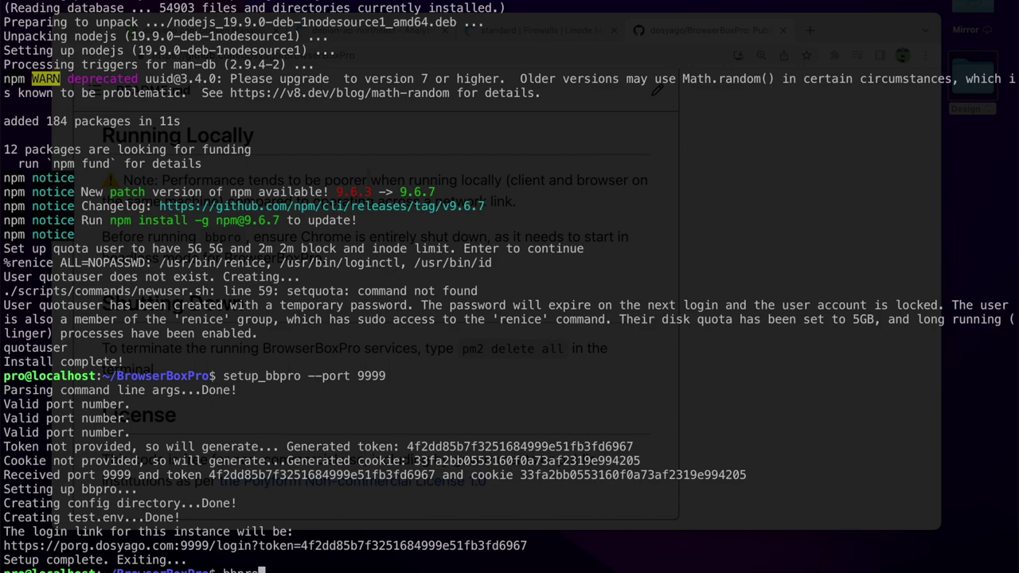
{"action": "key", "text": "Return"}
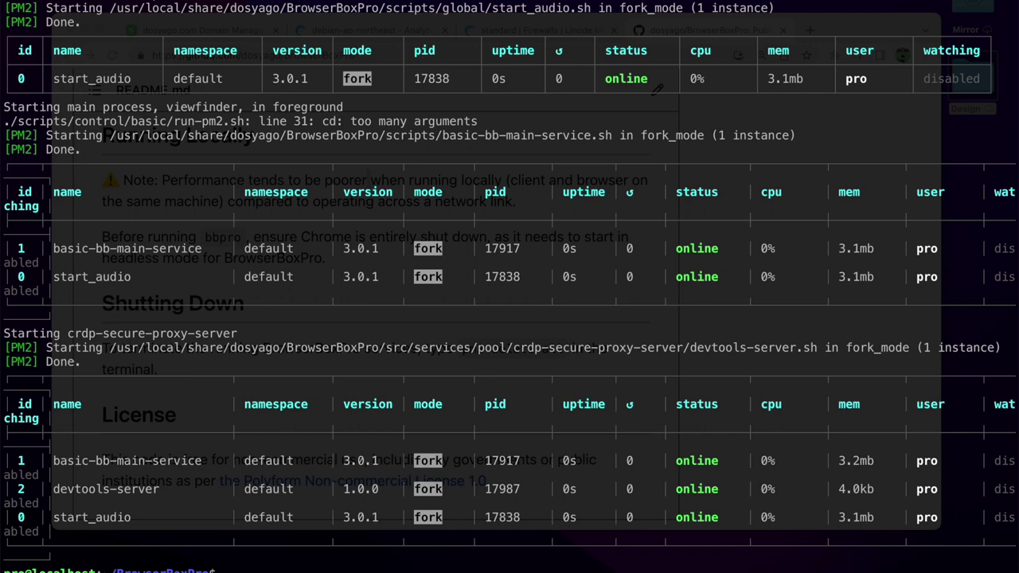
List the PM2 processes with pm2 list and examine the service logs, including the last browser launch line, with pm2 logs
{"action": "type", "text": "pm2 list"}
{"action": "key", "text": "Return"}
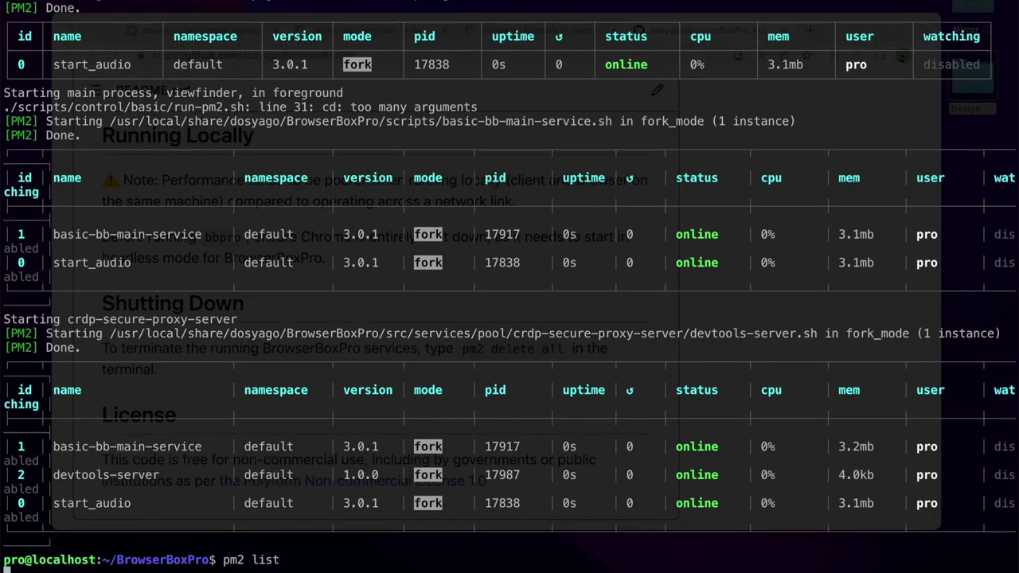
{"action": "type", "text": "pm2 logs"}
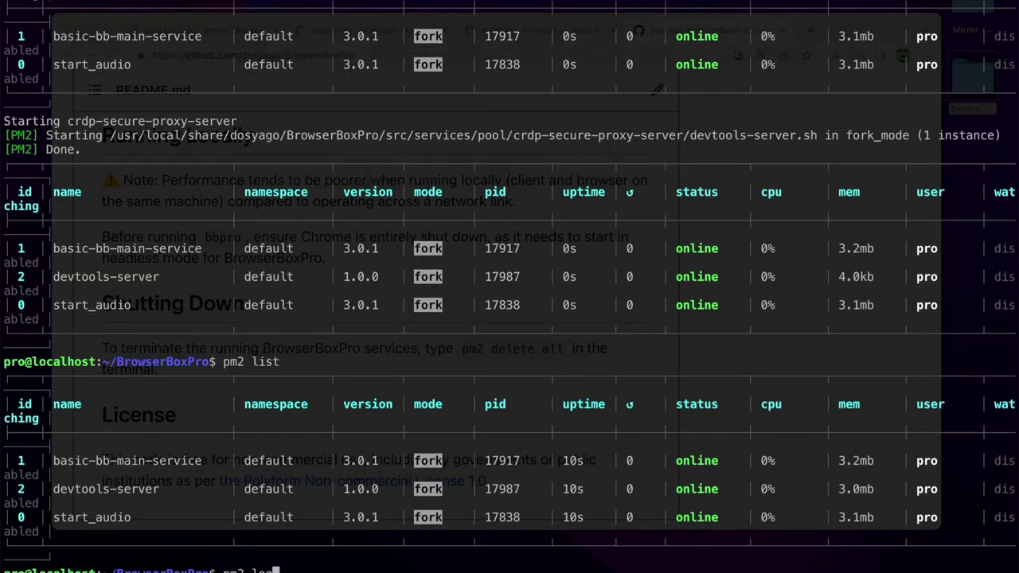
{"action": "key", "text": "Return"}
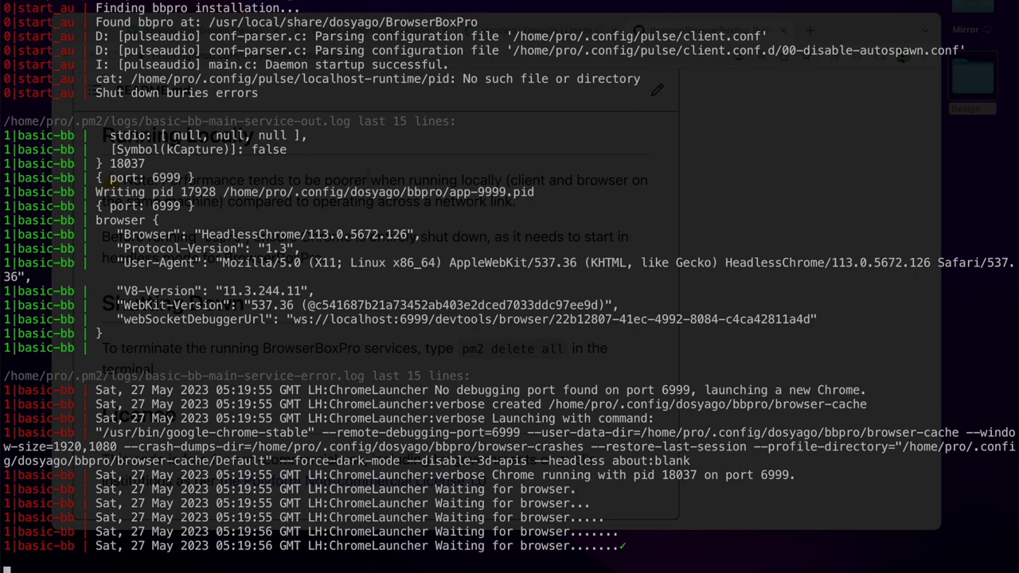
{"action": "triple_click", "coordinate": [384, 545]}
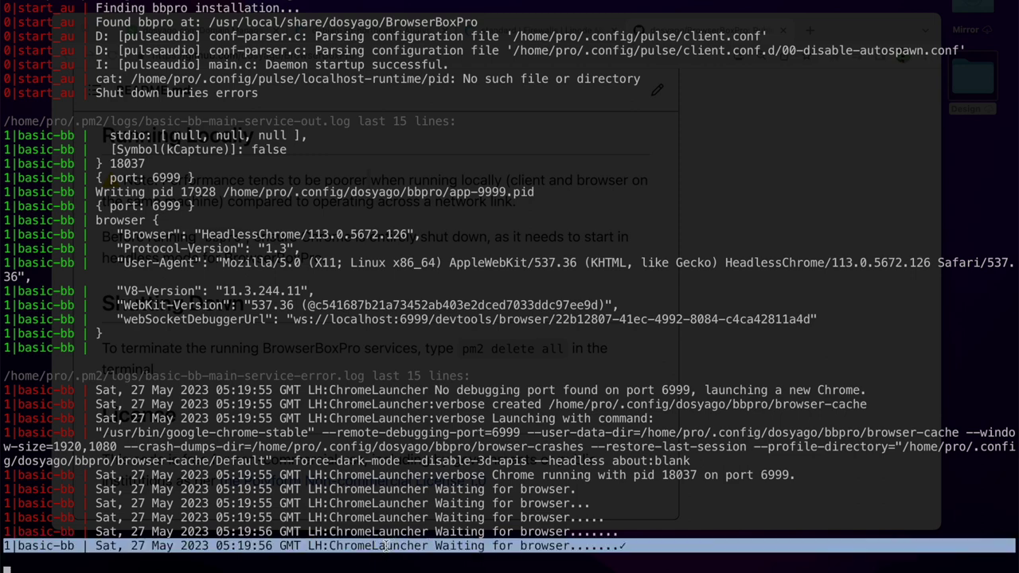
{"action": "left_click", "coordinate": [410, 529]}
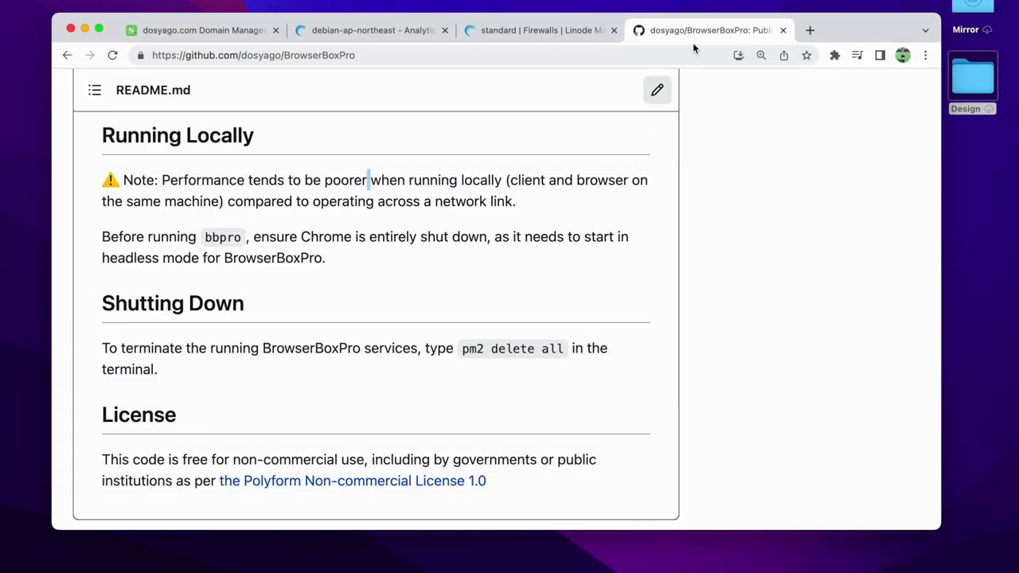
Open a blank browser tab and copy the login link from the setup_bbpro output in the terminal
{"action": "left_click", "coordinate": [810, 30]}
{"action": "left_click", "coordinate": [733, 57]}
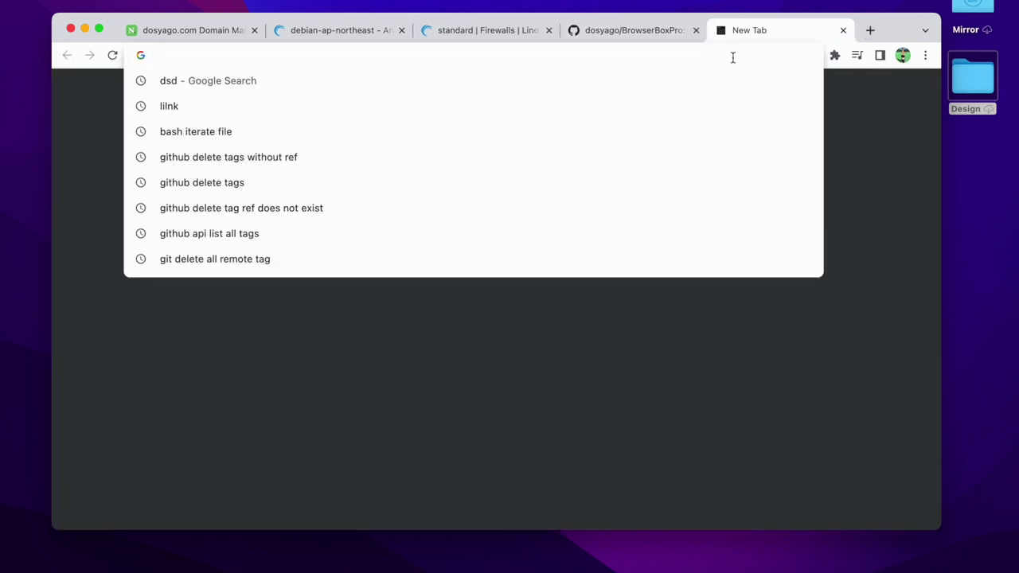
{"action": "type", "text": "s"}
{"action": "key", "text": "BackSpace"}
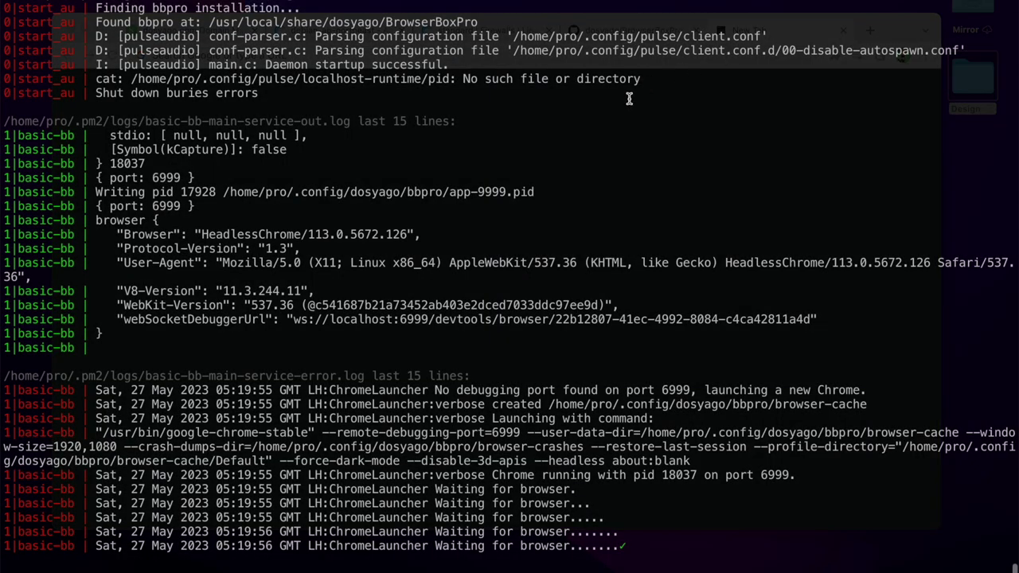
{"action": "scroll", "coordinate": [532, 152], "scroll_direction": "up", "scroll_amount": 9}
{"action": "scroll", "coordinate": [532, 153], "scroll_direction": "up", "scroll_amount": 15}
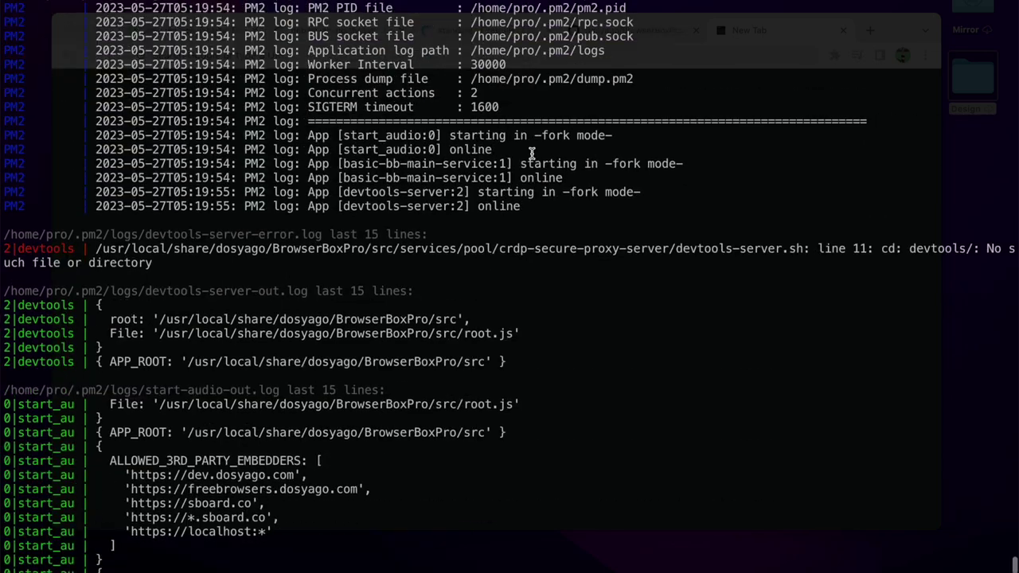
{"action": "scroll", "coordinate": [532, 153], "scroll_direction": "up", "scroll_amount": 20}
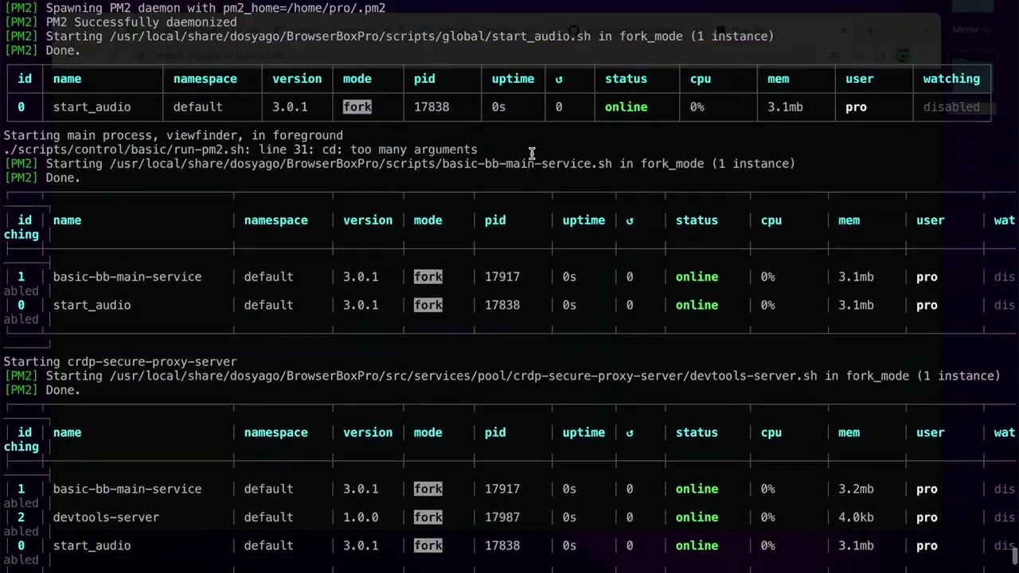
{"action": "scroll", "coordinate": [532, 153], "scroll_direction": "up", "scroll_amount": 1}
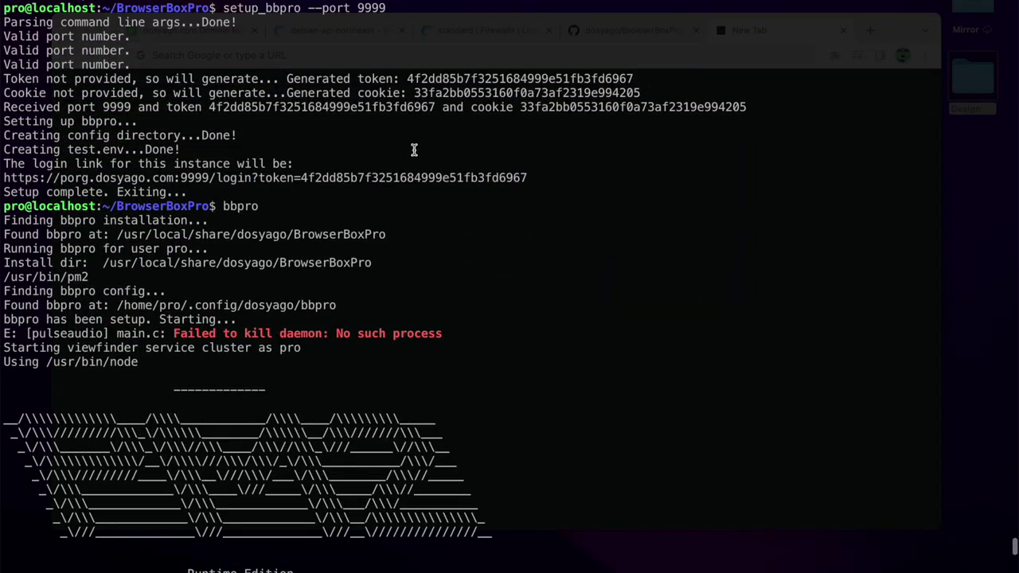
{"action": "double_click", "coordinate": [361, 177]}
{"action": "key", "text": "super+c"}
Switch to the browser and load the copied login link, including its login token, in the blank tab
{"action": "key", "text": "super+Tab"}
{"action": "left_click", "coordinate": [396, 56]}
{"action": "key", "text": "super+v"}
{"action": "key", "text": "Return"}
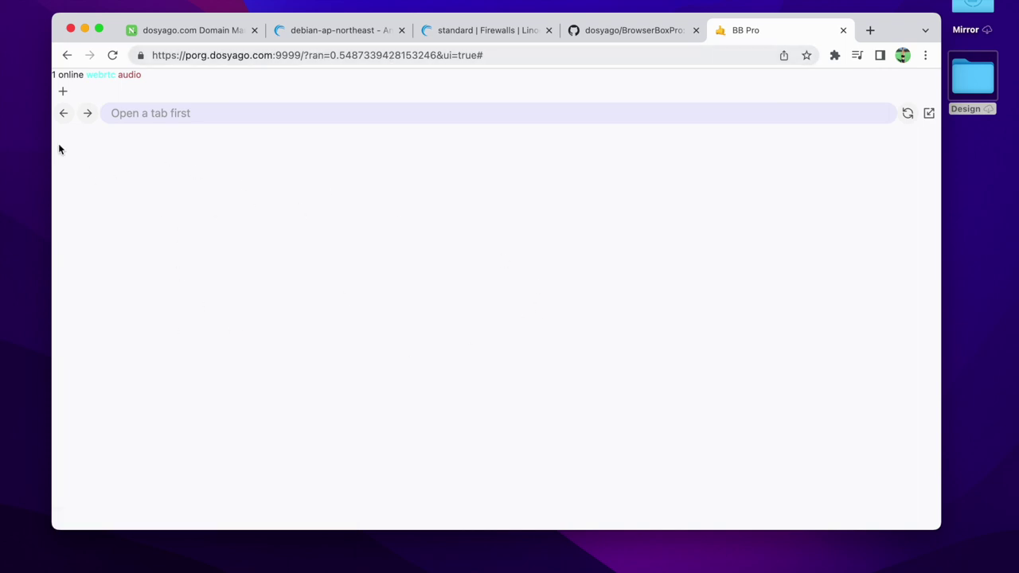
Create a tab inside BrowserBoxPro and search for "what is https"
{"action": "left_click", "coordinate": [63, 93]}
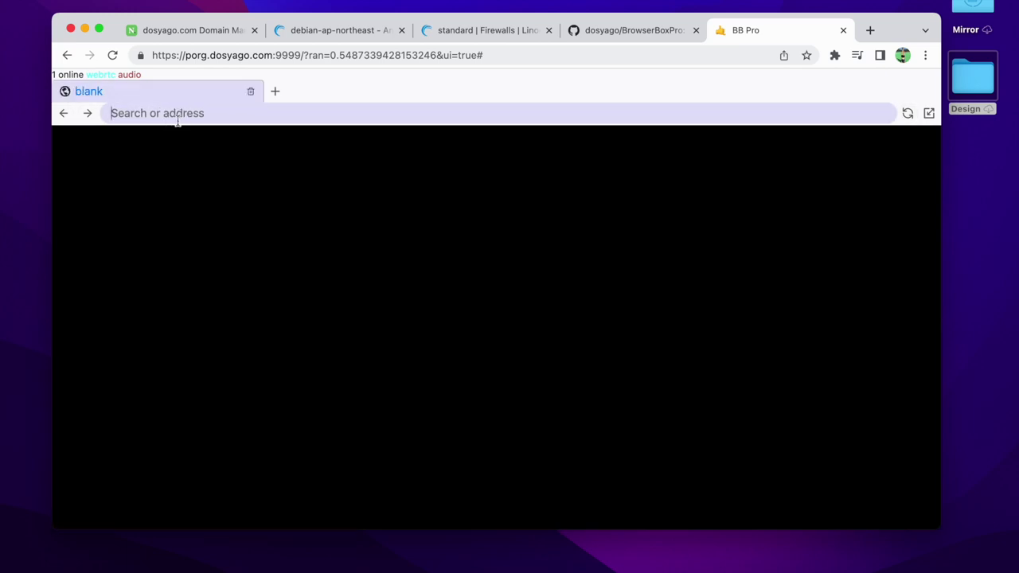
{"action": "type", "text": "what is https"}
{"action": "key", "text": "Return"}
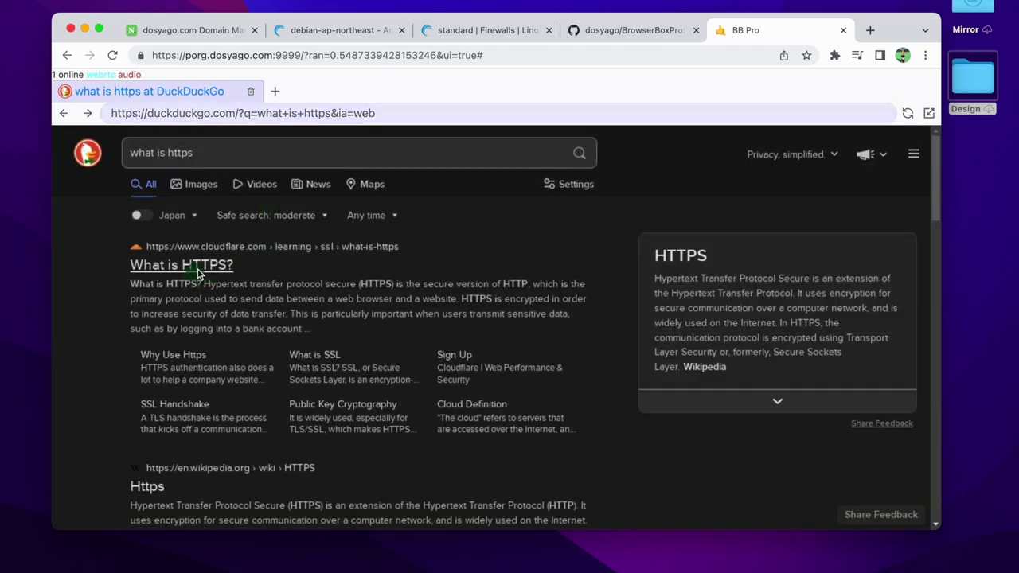
Open the Cloudflare "What is HTTPS?" result in a new remote tab and look through the article
{"action": "right_click", "coordinate": [198, 272]}
{"action": "left_click", "coordinate": [219, 277]}
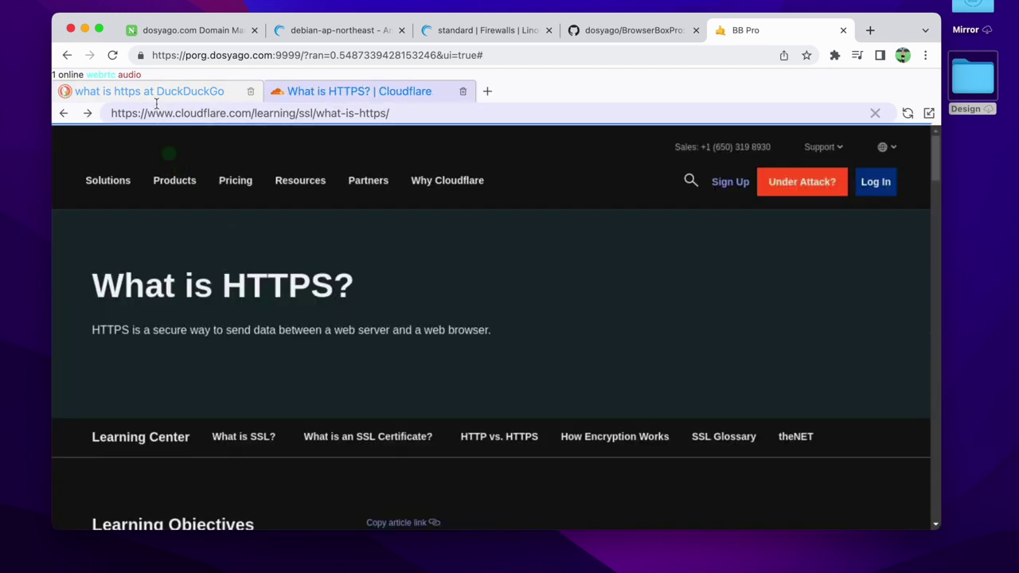
{"action": "scroll", "coordinate": [258, 286], "scroll_direction": "down", "scroll_amount": 5}
{"action": "scroll", "coordinate": [258, 286], "scroll_direction": "down", "scroll_amount": 10}
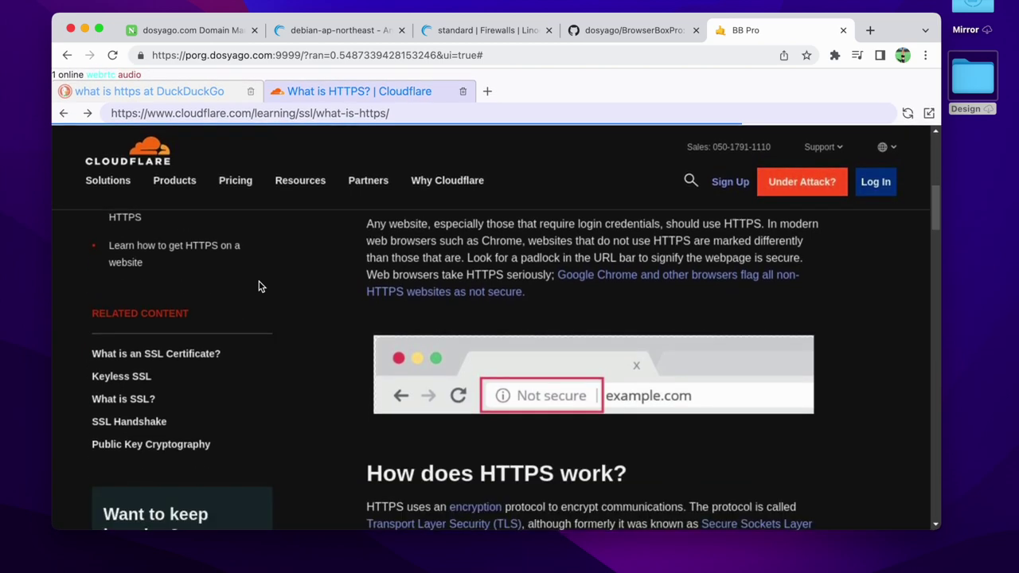
{"action": "scroll", "coordinate": [258, 286], "scroll_direction": "down", "scroll_amount": 10}
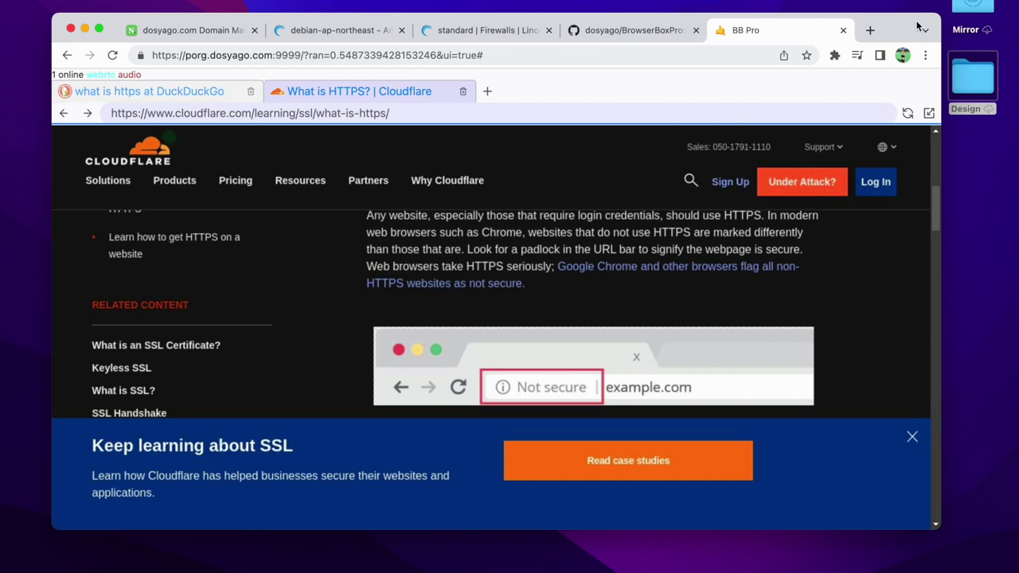
From the DuckDuckGo video results, open "What is HTTP? How the Internet Works! #1" on YouTube and start playback
{"action": "key", "text": "ctrl+shift+Tab"}
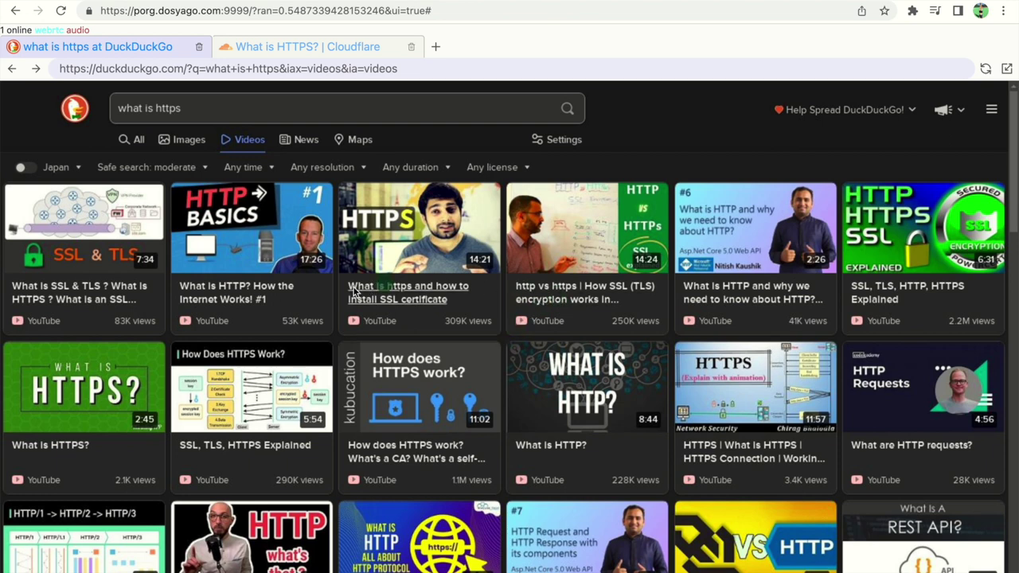
{"action": "left_click", "coordinate": [249, 301]}
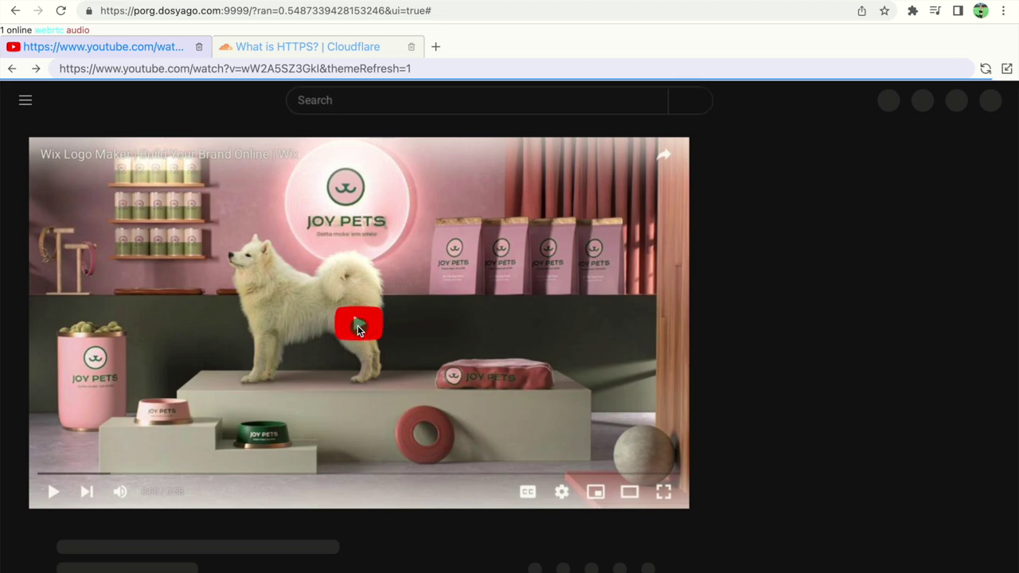
{"action": "left_click", "coordinate": [357, 326]}
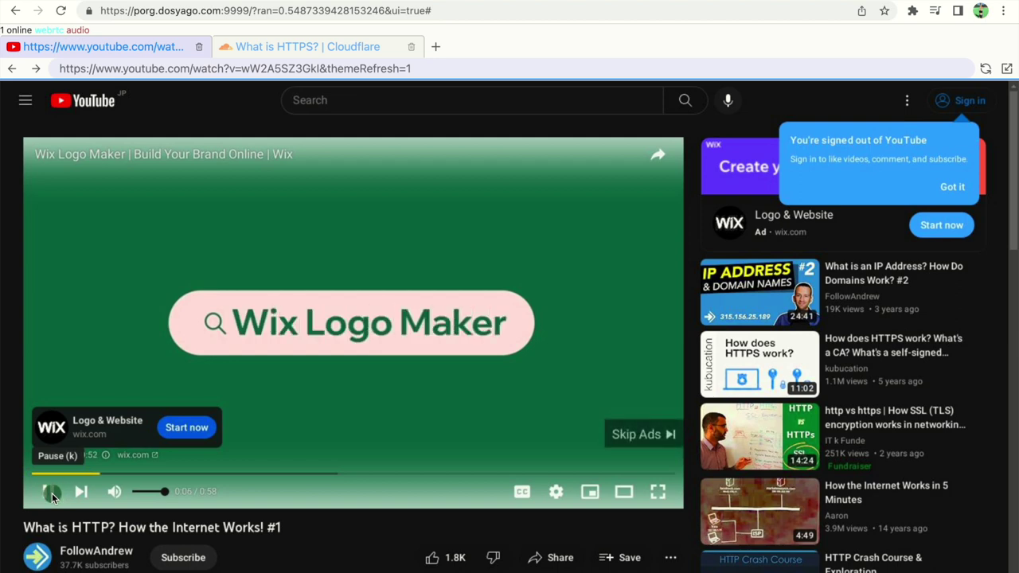
Pause and resume the opening ad, and skip it to the main video, dismissing the YouTube Premium offer
{"action": "left_click", "coordinate": [52, 493]}
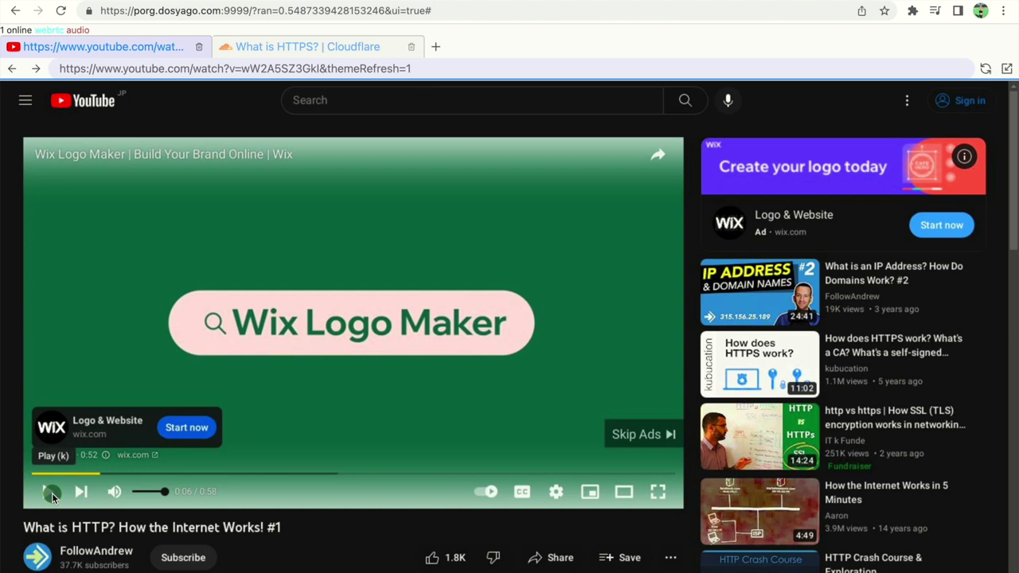
{"action": "left_click", "coordinate": [52, 493]}
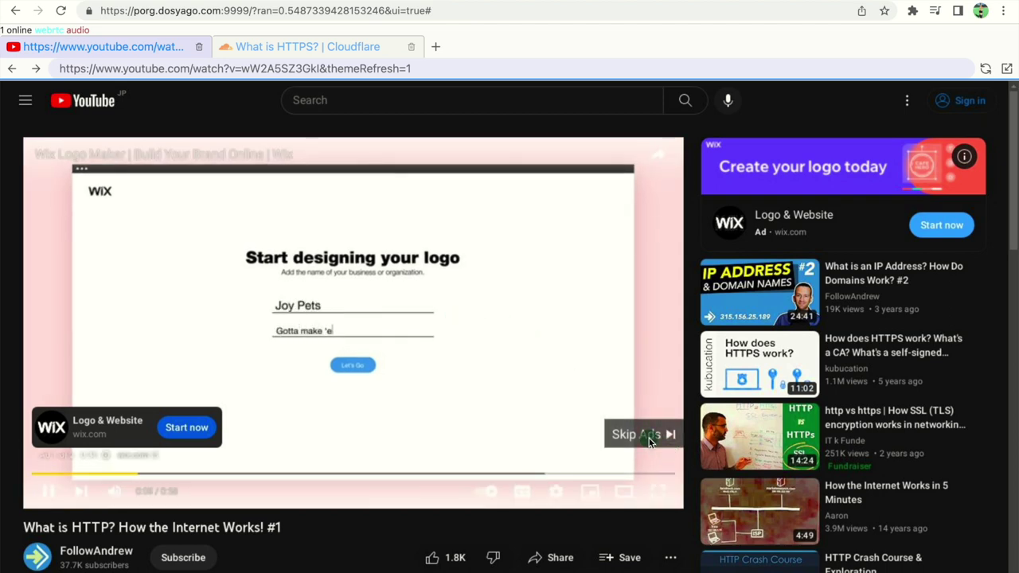
{"action": "left_click", "coordinate": [646, 436]}
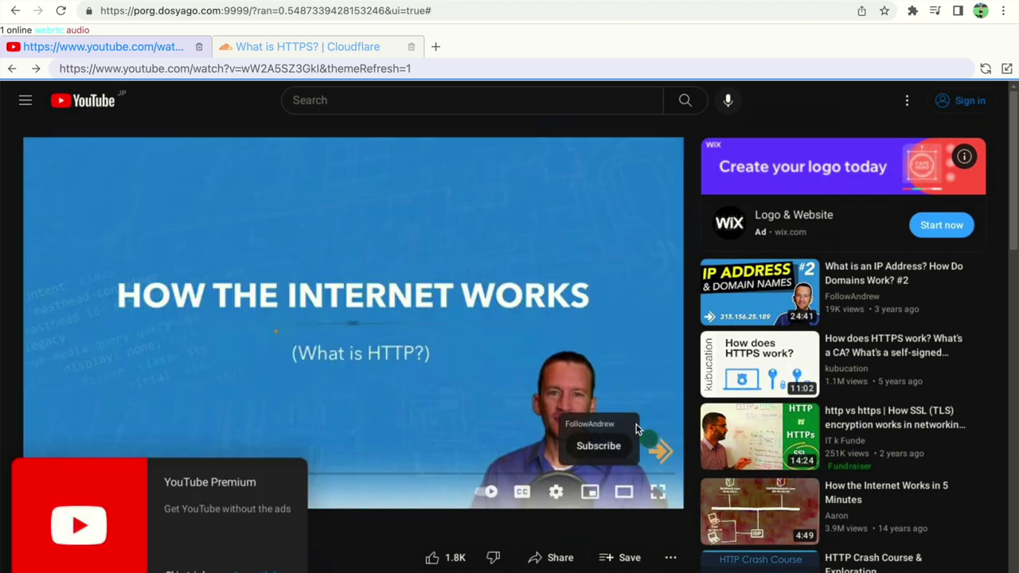
{"action": "left_click", "coordinate": [200, 567]}
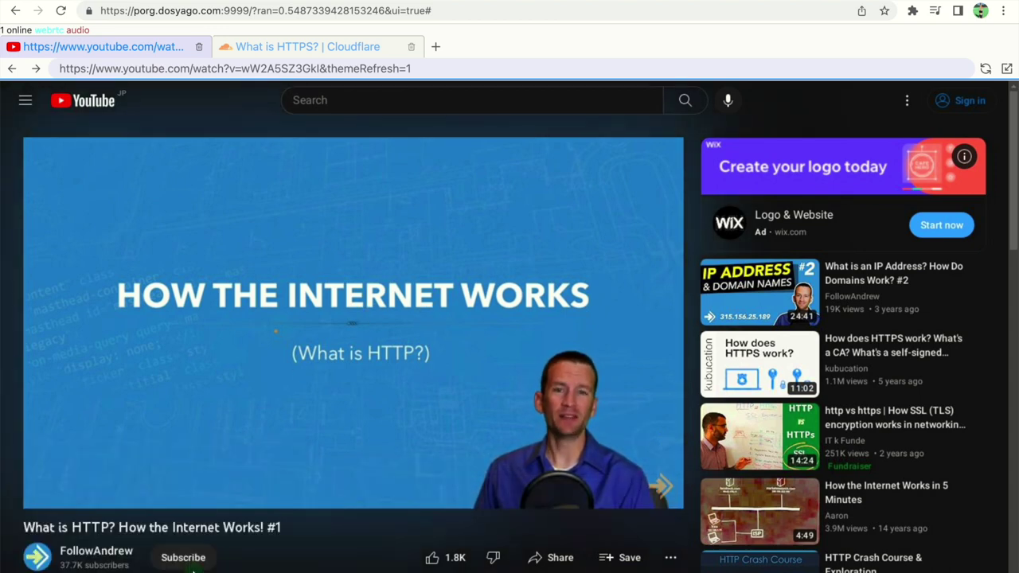
{"action": "left_click", "coordinate": [105, 398]}
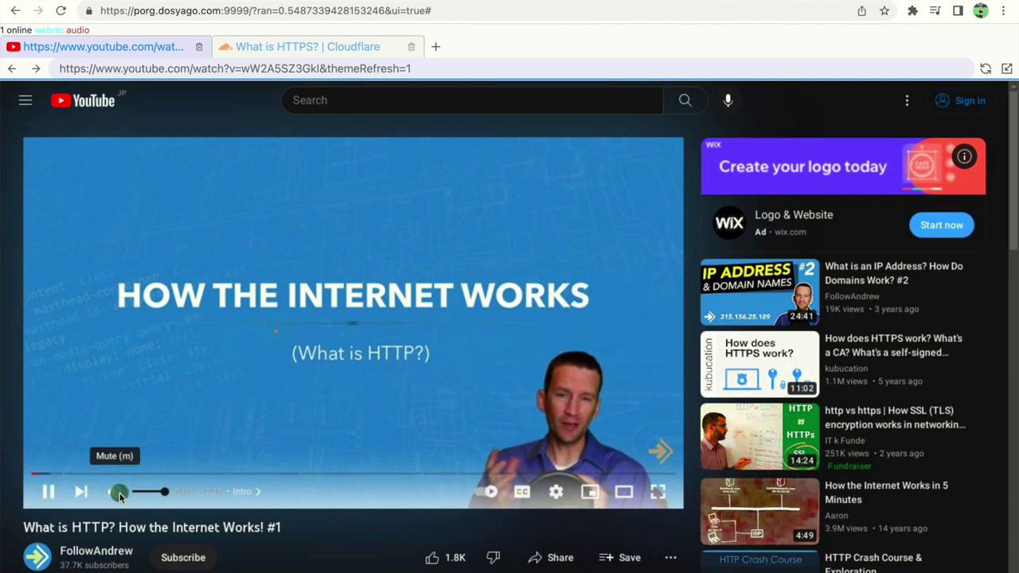
Search YouTube for "interactive real time streaming" and look through the results
{"action": "left_click", "coordinate": [345, 102]}
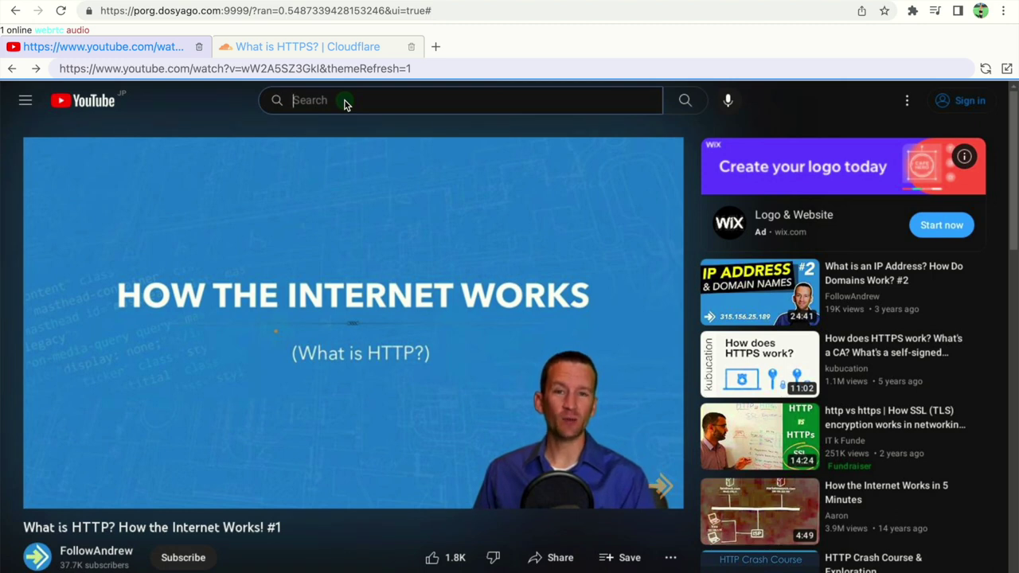
{"action": "type", "text": "interst"}
{"action": "key", "text": "BackSpace"}
{"action": "key", "text": "BackSpace"}
{"action": "type", "text": "active real time "}
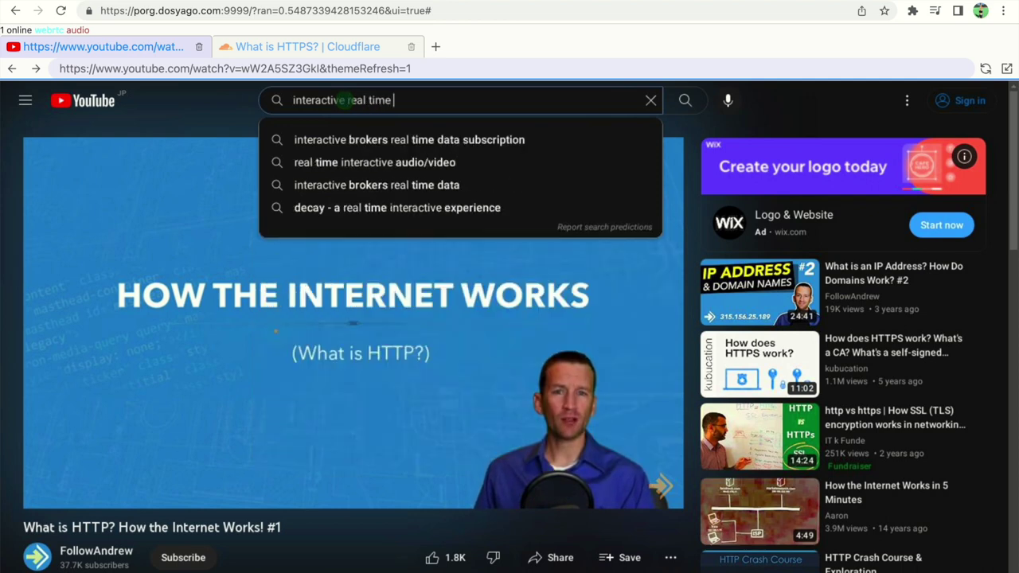
{"action": "type", "text": "streaming"}
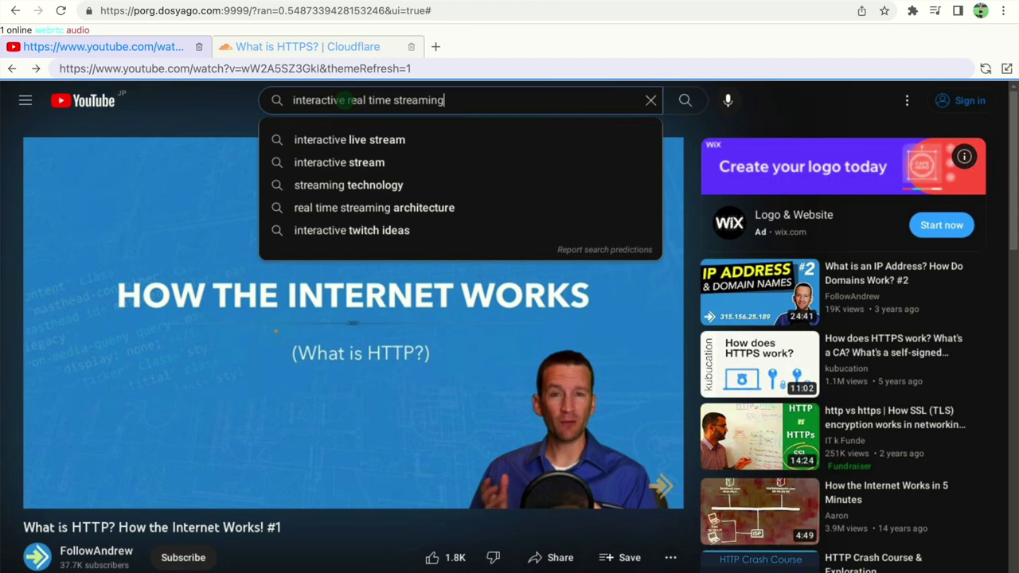
{"action": "key", "text": "Return"}
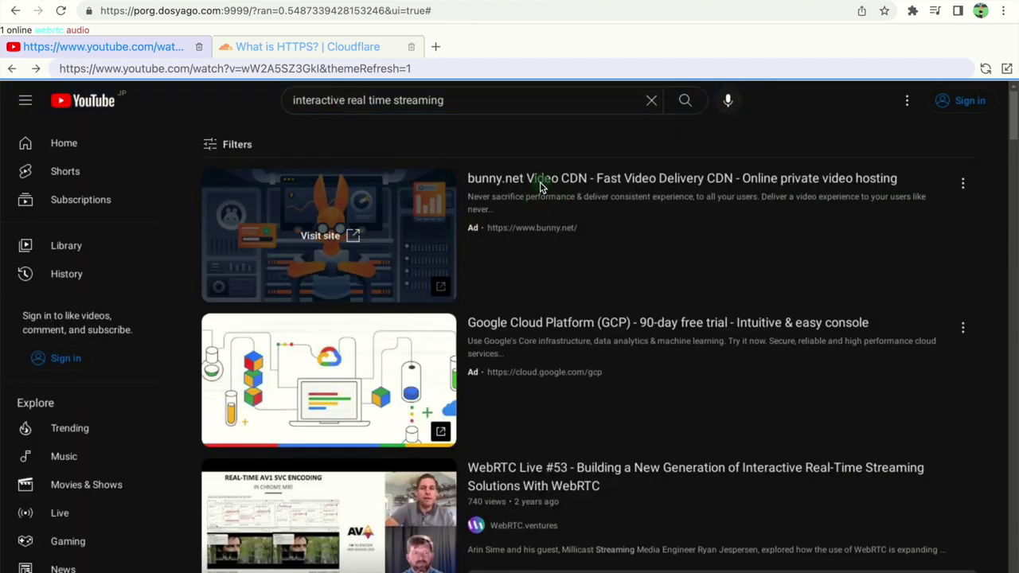
{"action": "scroll", "coordinate": [428, 352], "scroll_direction": "down", "scroll_amount": 5}
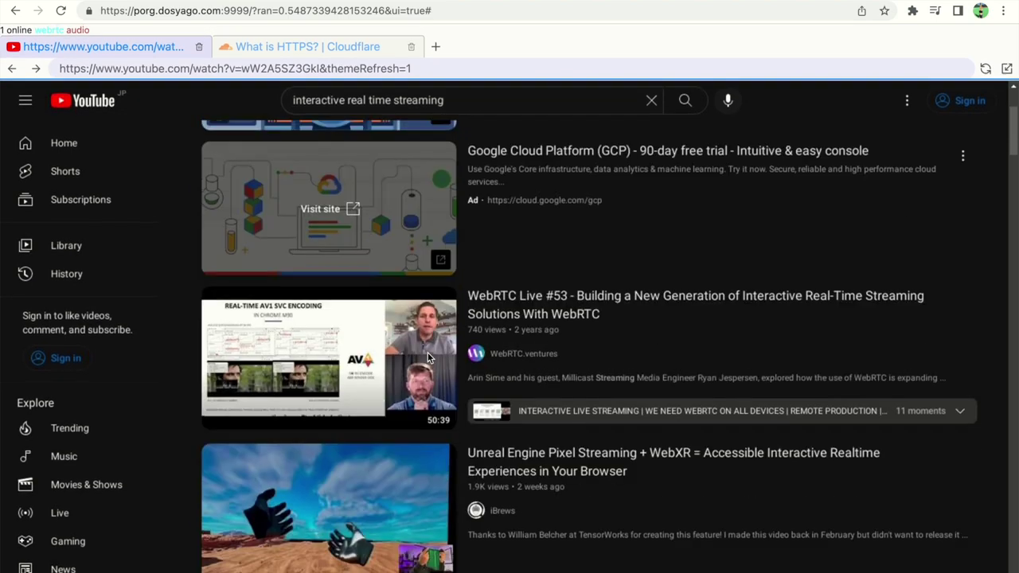
{"action": "scroll", "coordinate": [428, 357], "scroll_direction": "down", "scroll_amount": 11}
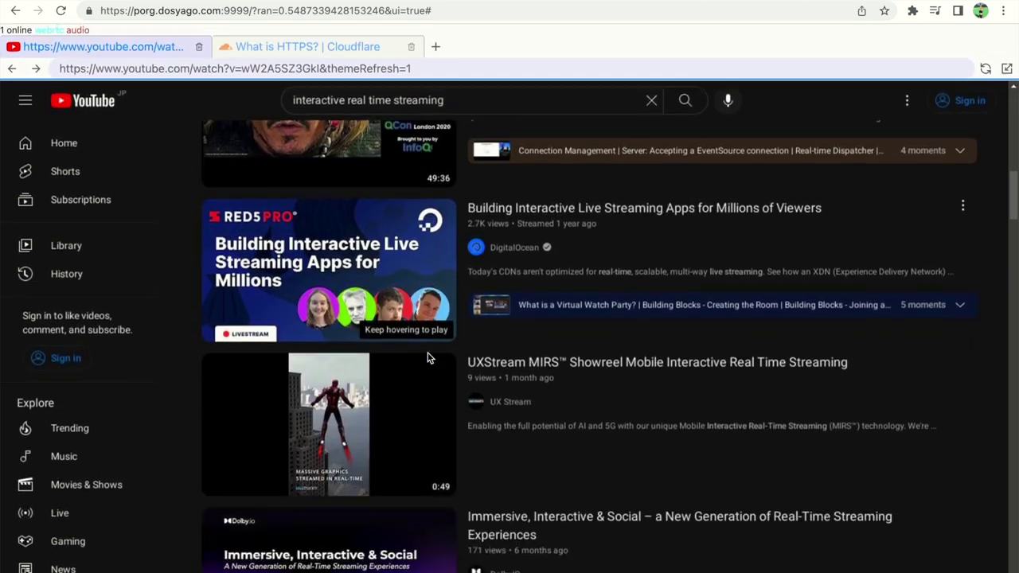
{"action": "scroll", "coordinate": [428, 358], "scroll_direction": "down", "scroll_amount": 1}
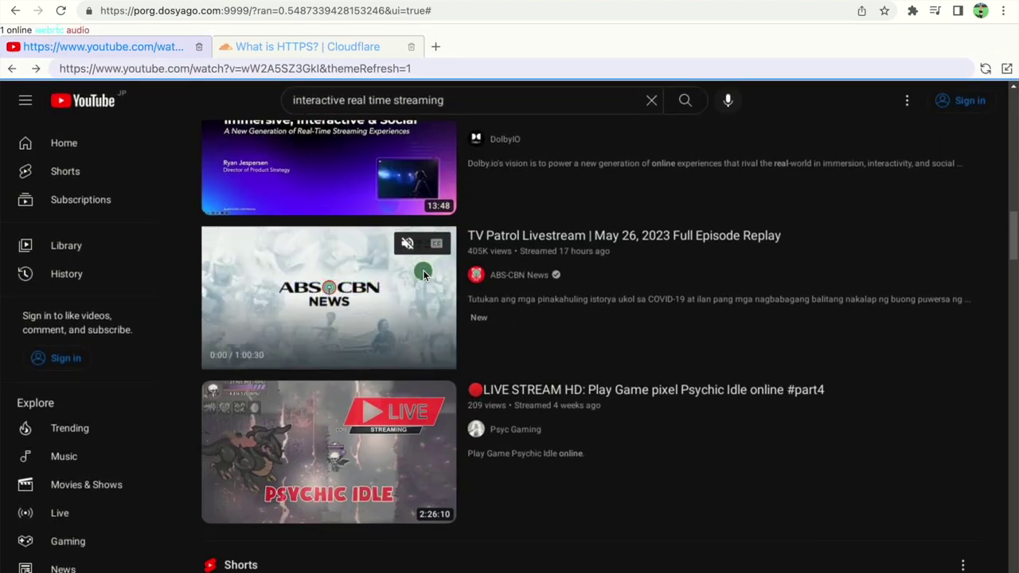
{"action": "scroll", "coordinate": [423, 276], "scroll_direction": "up", "scroll_amount": 15}
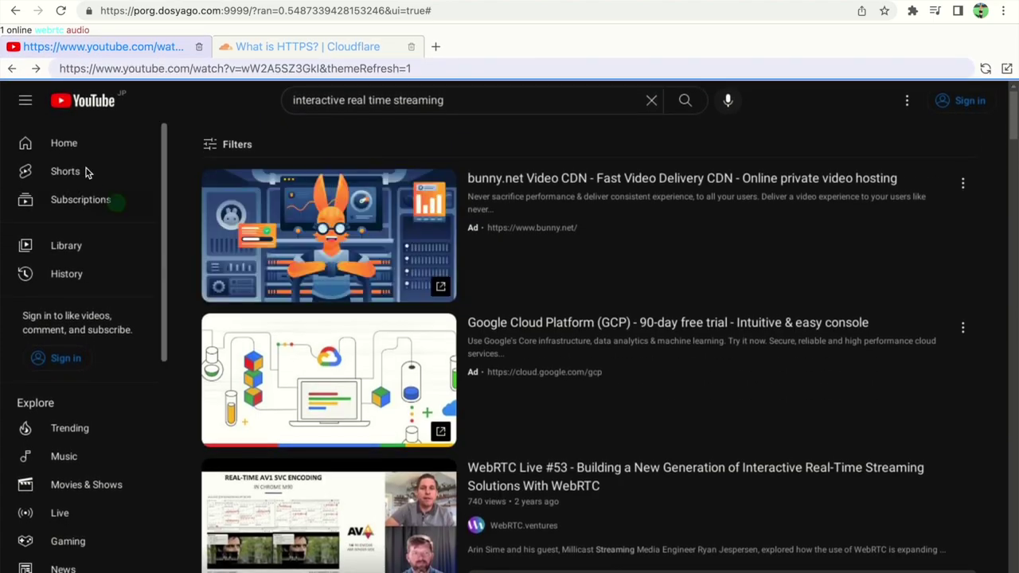
Open the YouTube home page and look through the recommended videos
{"action": "left_click", "coordinate": [71, 146]}
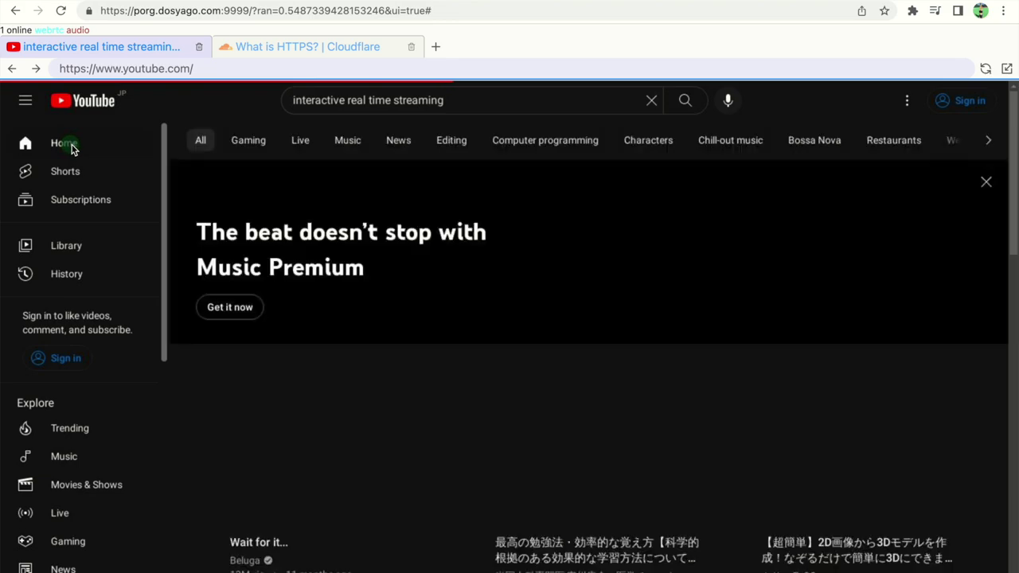
{"action": "scroll", "coordinate": [412, 334], "scroll_direction": "down", "scroll_amount": 5}
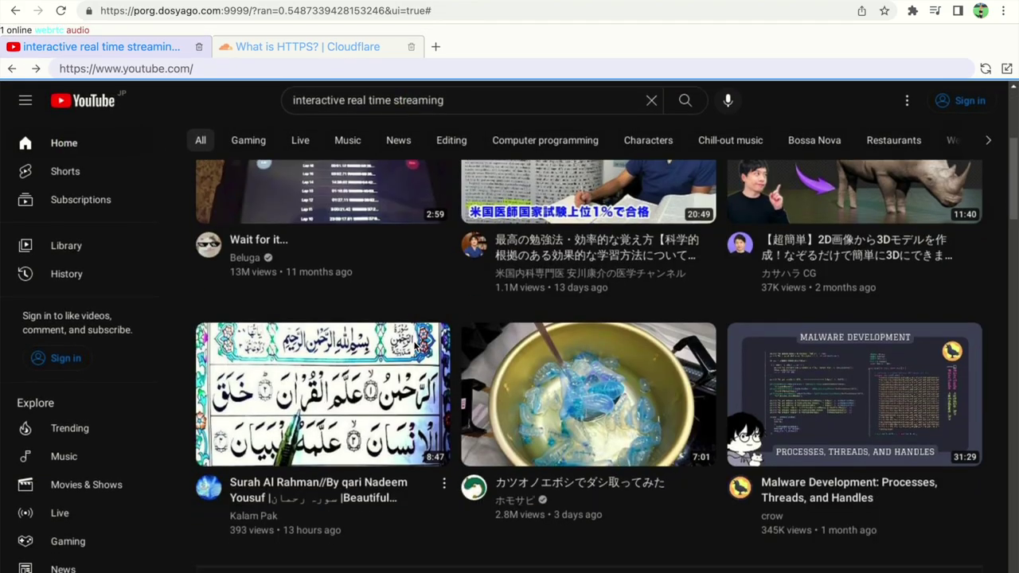
{"action": "scroll", "coordinate": [414, 346], "scroll_direction": "down", "scroll_amount": 3}
{"action": "scroll", "coordinate": [414, 346], "scroll_direction": "up", "scroll_amount": 10}
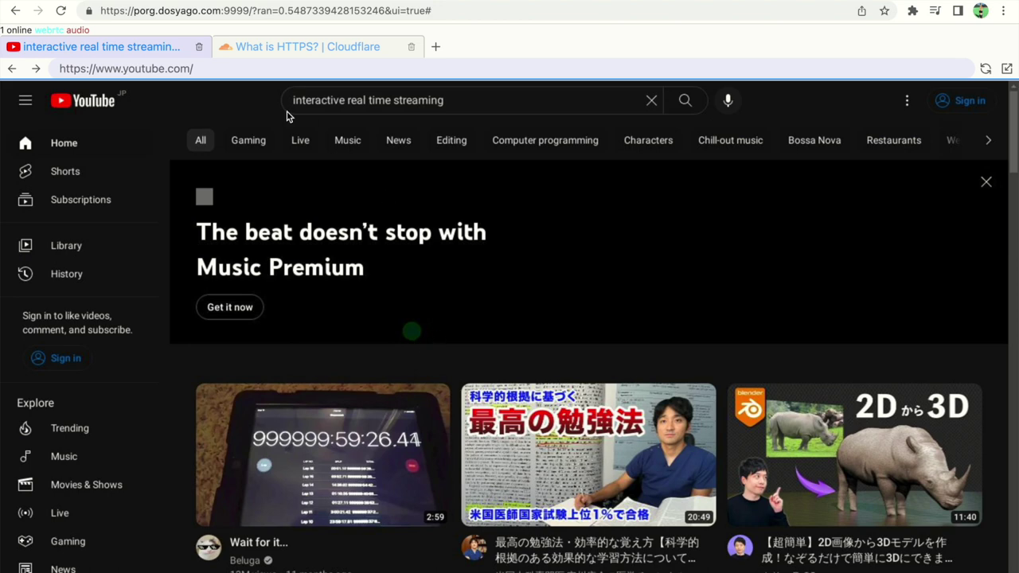
Switch to the Cloudflare "What is HTTPS?" page, read further down it and dismiss the "Keep learning about SSL" banner
{"action": "left_click", "coordinate": [293, 53]}
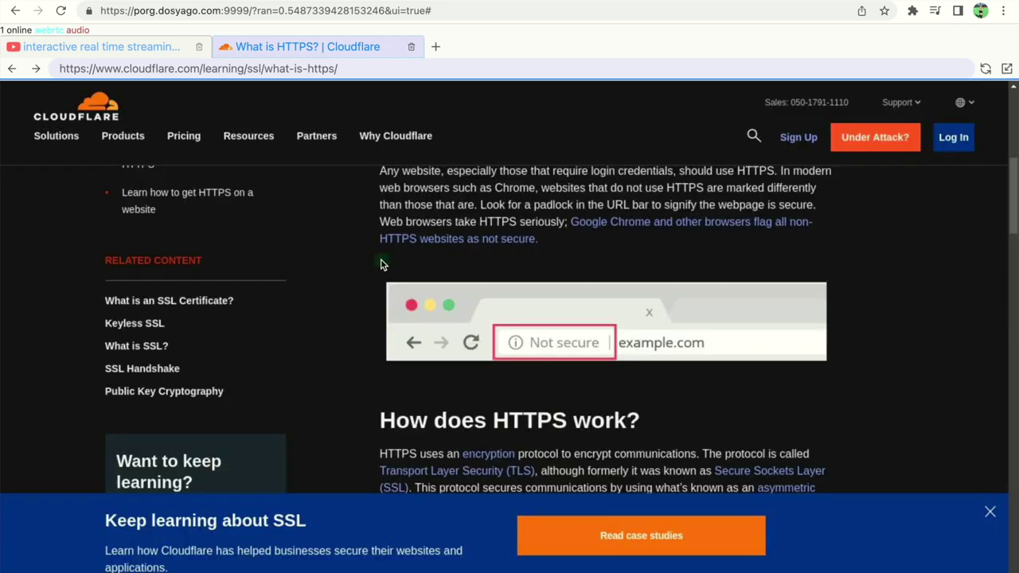
{"action": "scroll", "coordinate": [380, 265], "scroll_direction": "down", "scroll_amount": 15}
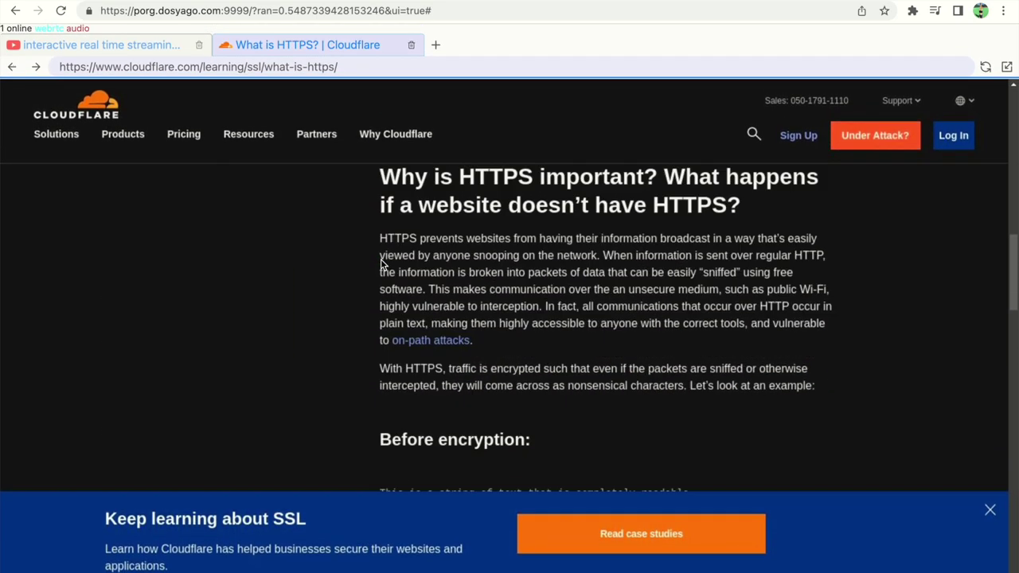
{"action": "left_click", "coordinate": [992, 514]}
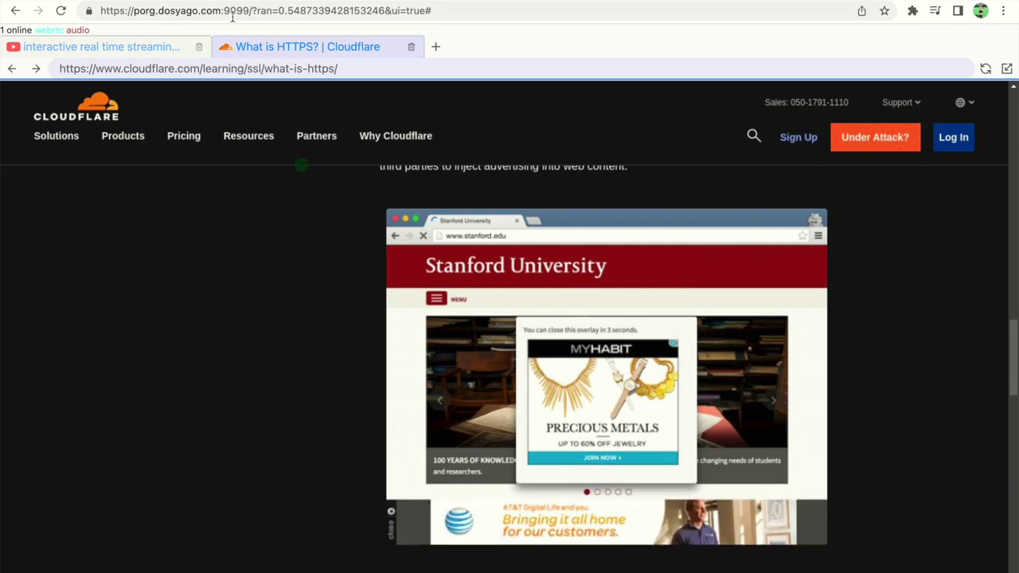
Return to the YouTube home page and look through its recommended videos and Shorts
{"action": "left_click", "coordinate": [112, 50]}
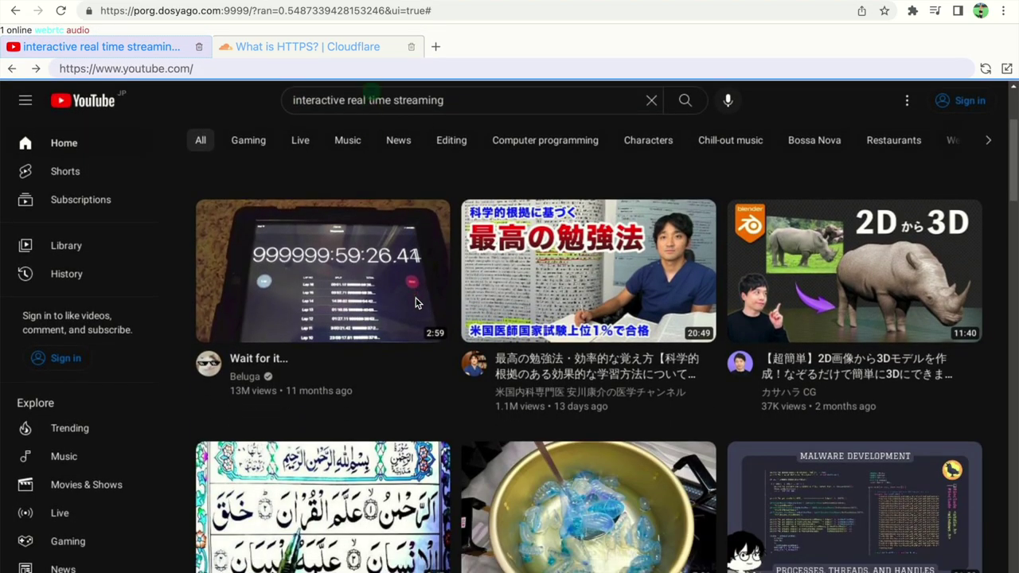
{"action": "scroll", "coordinate": [415, 302], "scroll_direction": "down", "scroll_amount": 4}
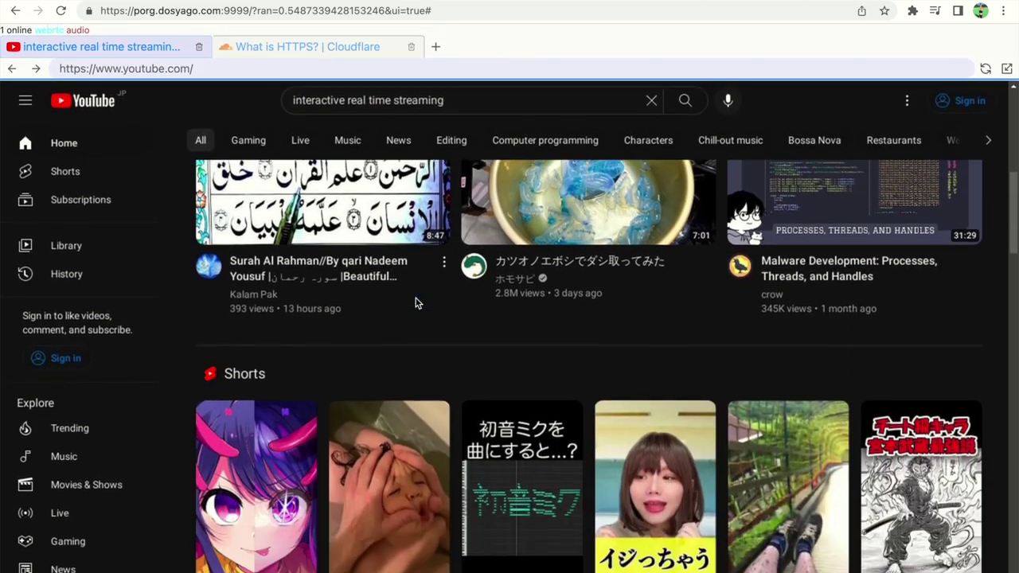
{"action": "scroll", "coordinate": [415, 303], "scroll_direction": "down", "scroll_amount": 1}
{"action": "scroll", "coordinate": [415, 302], "scroll_direction": "down", "scroll_amount": 3}
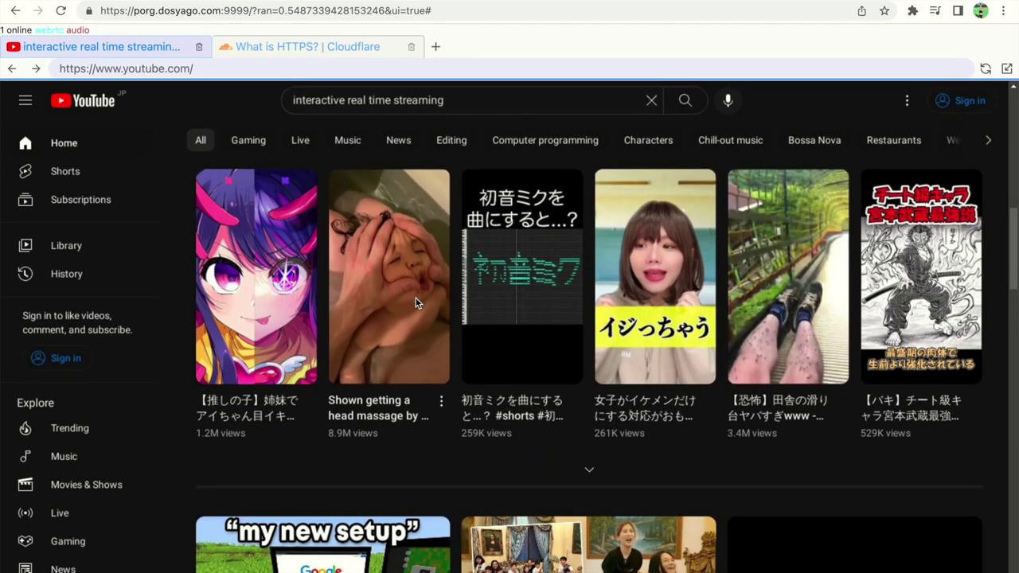
{"action": "scroll", "coordinate": [415, 302], "scroll_direction": "up", "scroll_amount": 4}
{"action": "scroll", "coordinate": [415, 302], "scroll_direction": "up", "scroll_amount": 5}
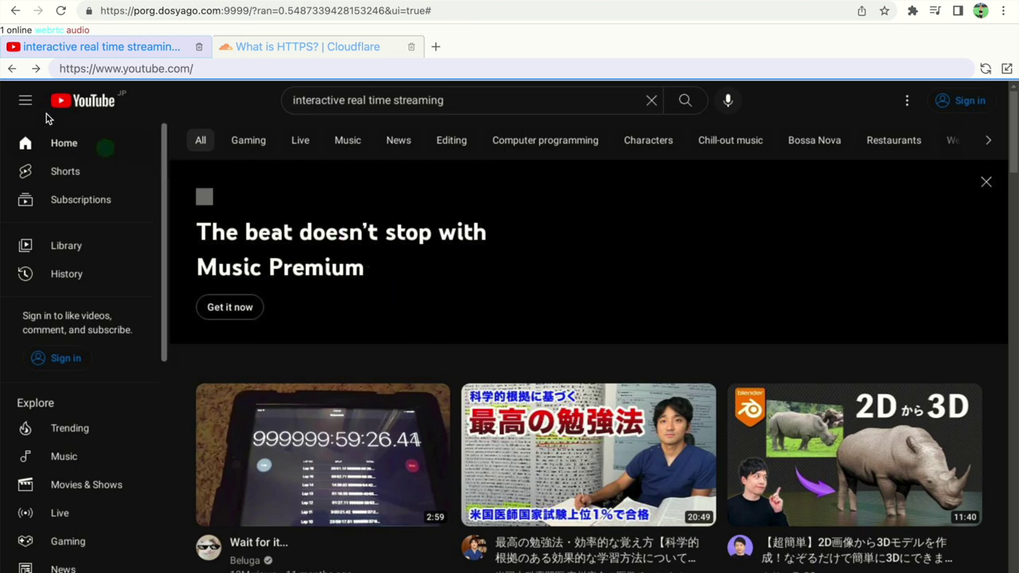
Go back through the browsing history to the "What is HTTP? How the Internet Works! #1" video and unmute it
{"action": "left_click", "coordinate": [12, 69]}
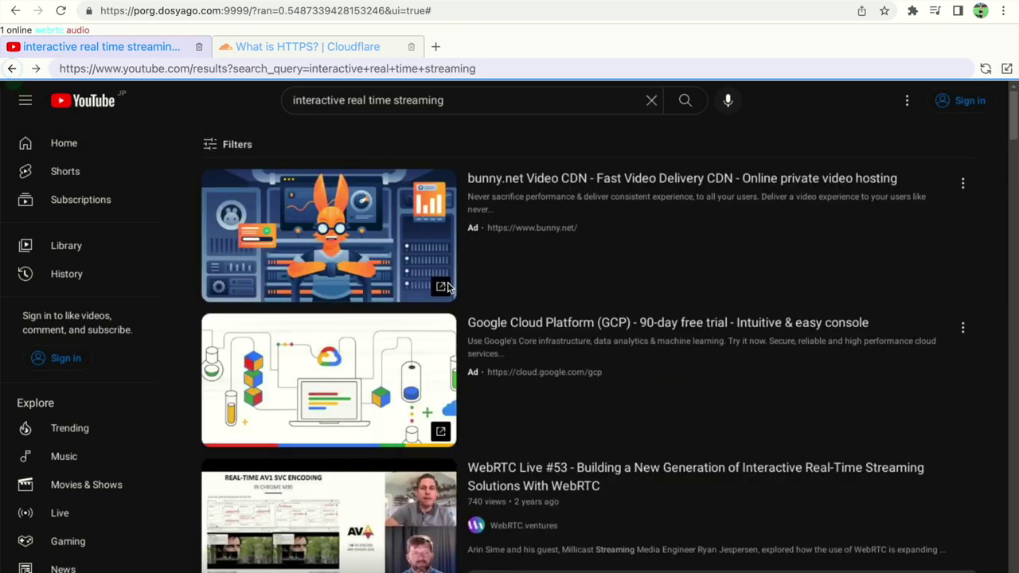
{"action": "left_click", "coordinate": [11, 70]}
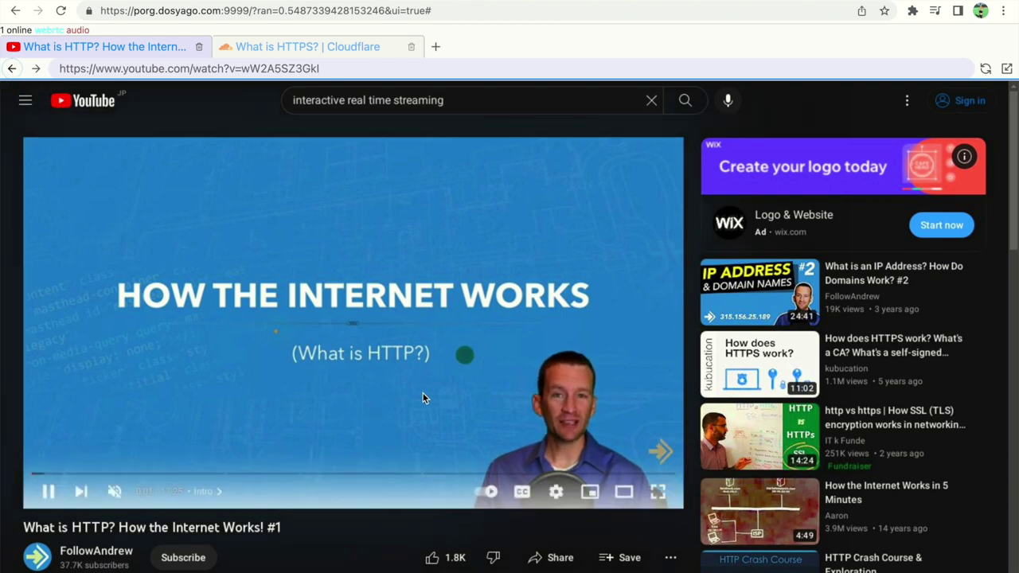
{"action": "key", "text": "Up"}
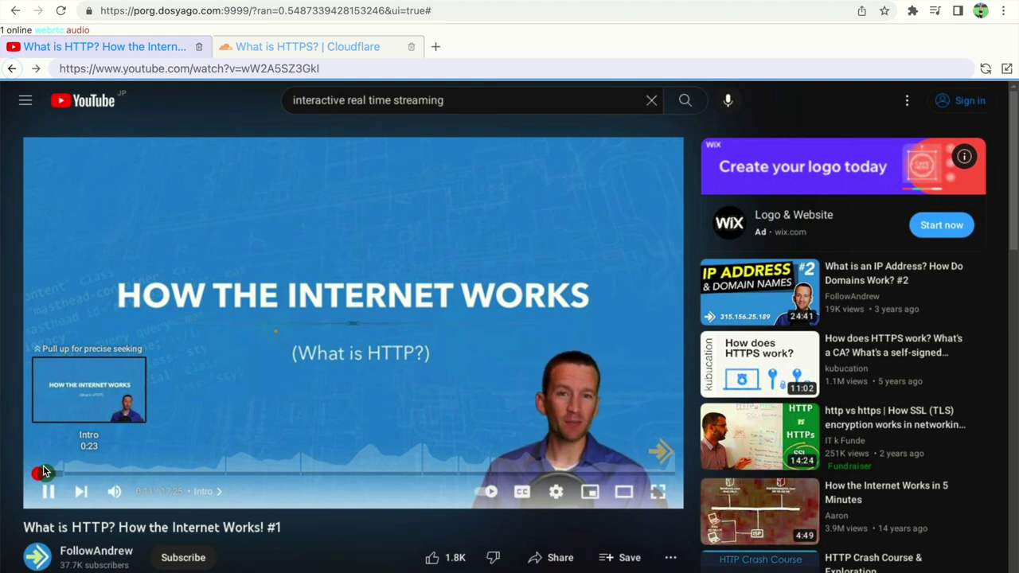
Pause and resume the video, skip ahead to its HTTP BASICS chapter, and pause it there
{"action": "left_click", "coordinate": [50, 492]}
{"action": "left_click", "coordinate": [320, 282]}
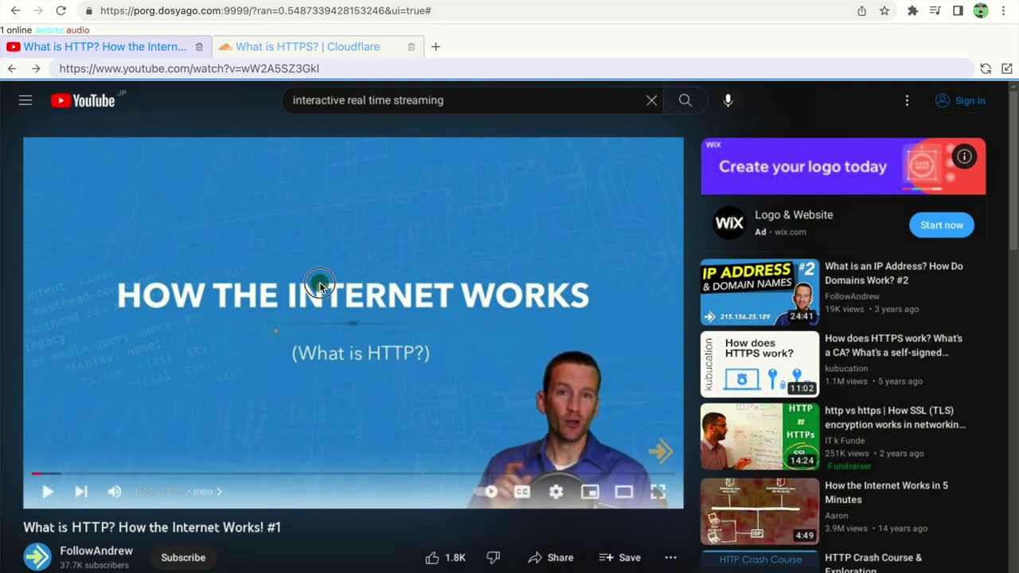
{"action": "left_click", "coordinate": [285, 475]}
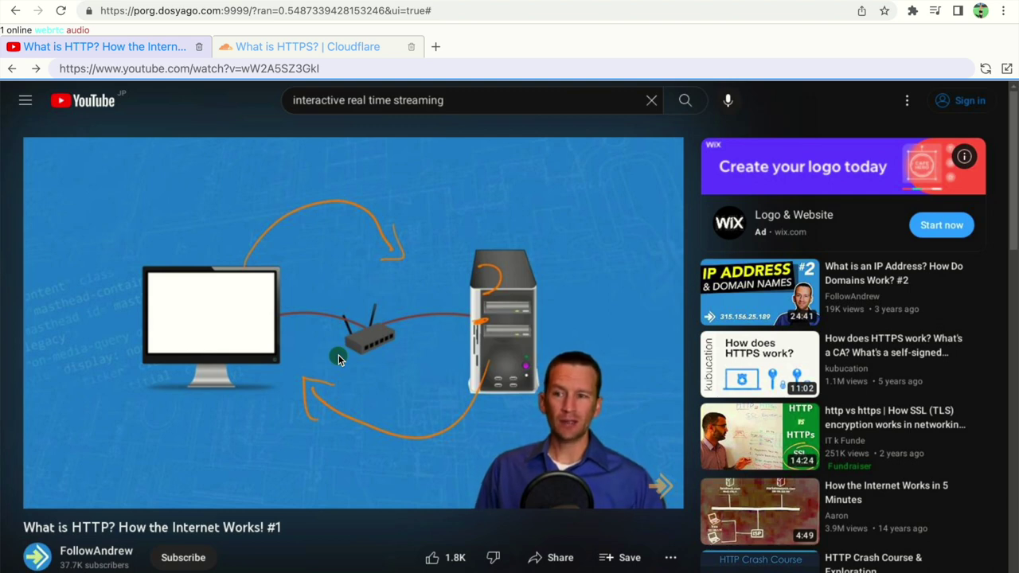
{"action": "left_click", "coordinate": [378, 329]}
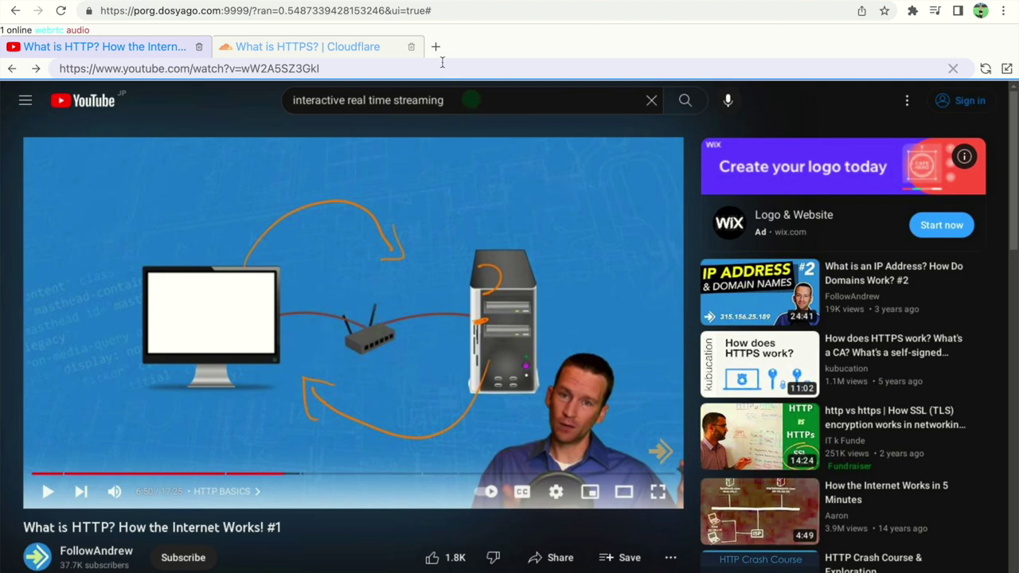
Close the Cloudflare tab, switch to the terminal and stop the running basic-bb-main-service log output
{"action": "left_click", "coordinate": [411, 46]}
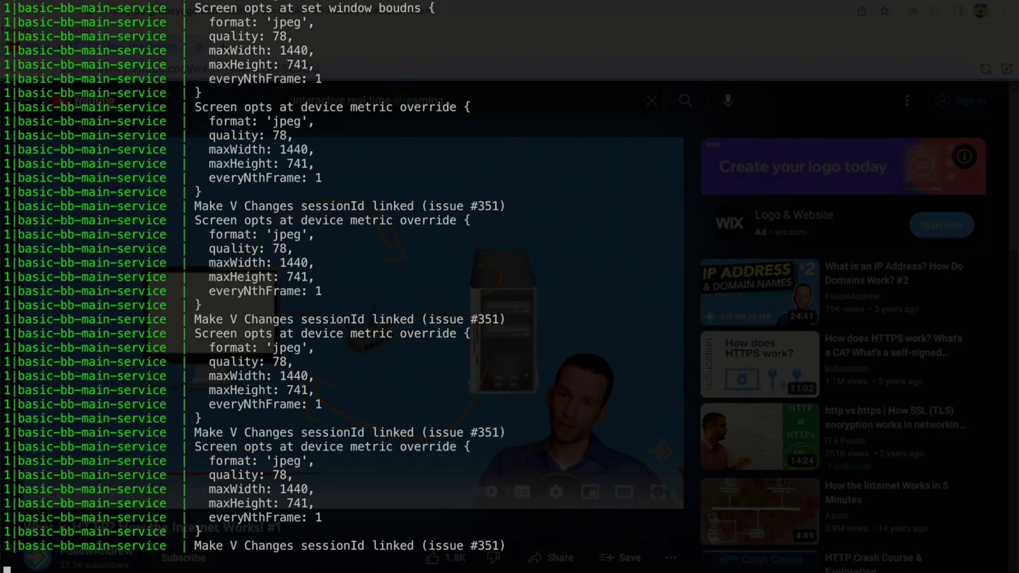
{"action": "key", "text": "ctrl+c"}
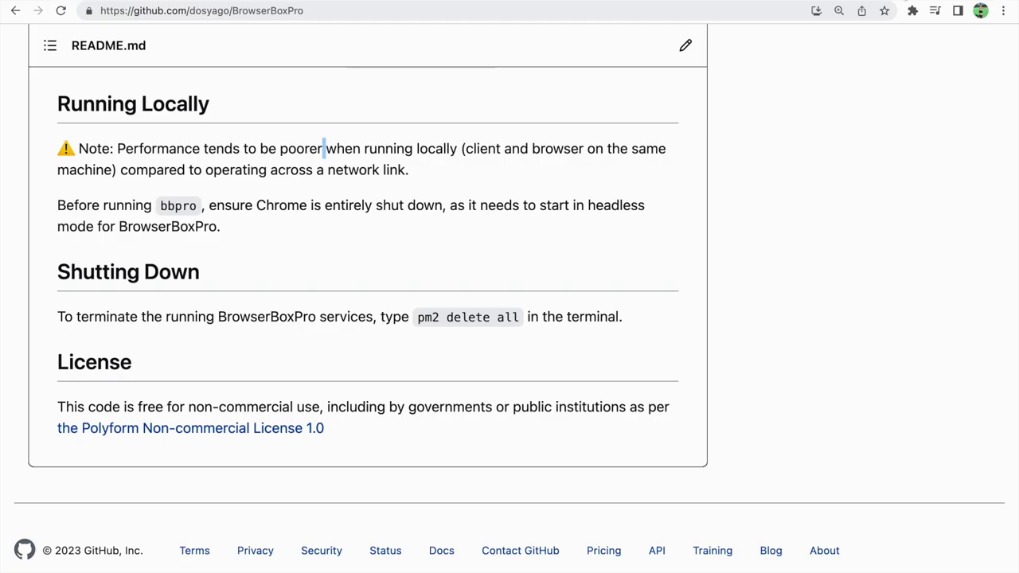
Open dosyago.com from the BrowserBoxPro GitHub repository and read the terms of the 1-Year License Packs
{"action": "scroll", "coordinate": [472, 316], "scroll_direction": "up", "scroll_amount": 20}
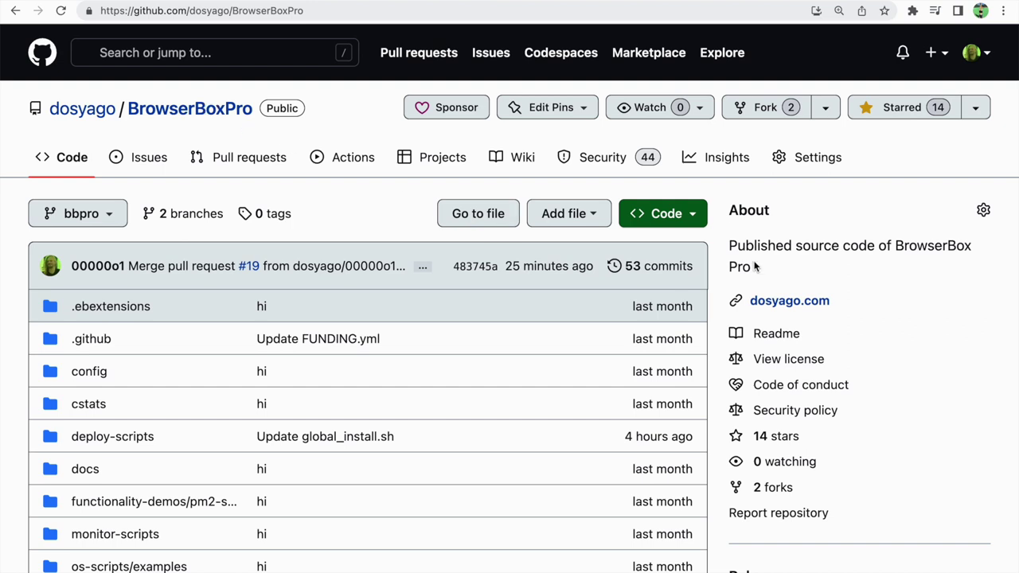
{"action": "left_click", "coordinate": [789, 306]}
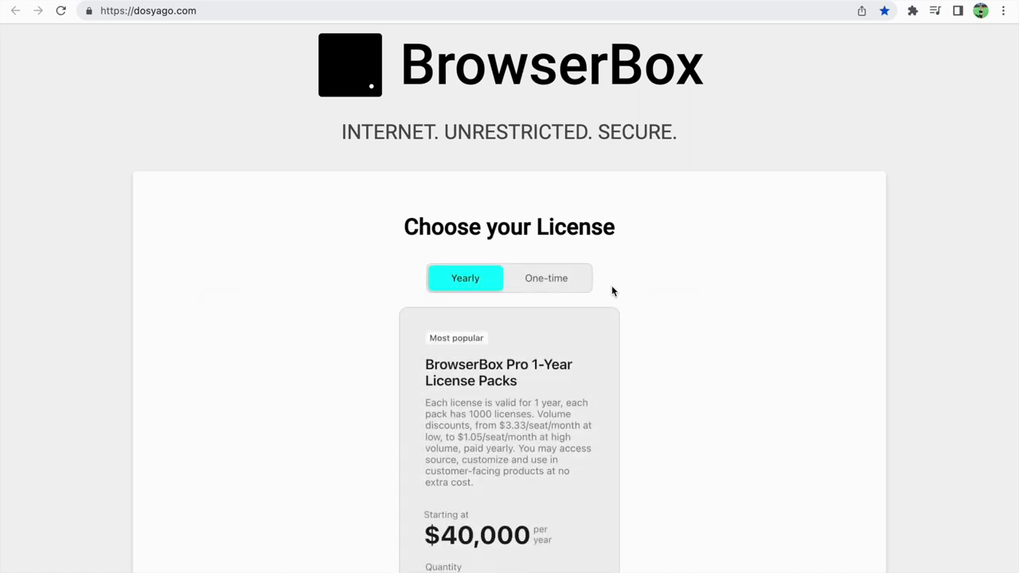
{"action": "scroll", "coordinate": [492, 221], "scroll_direction": "down", "scroll_amount": 2}
{"action": "scroll", "coordinate": [492, 221], "scroll_direction": "down", "scroll_amount": 1}
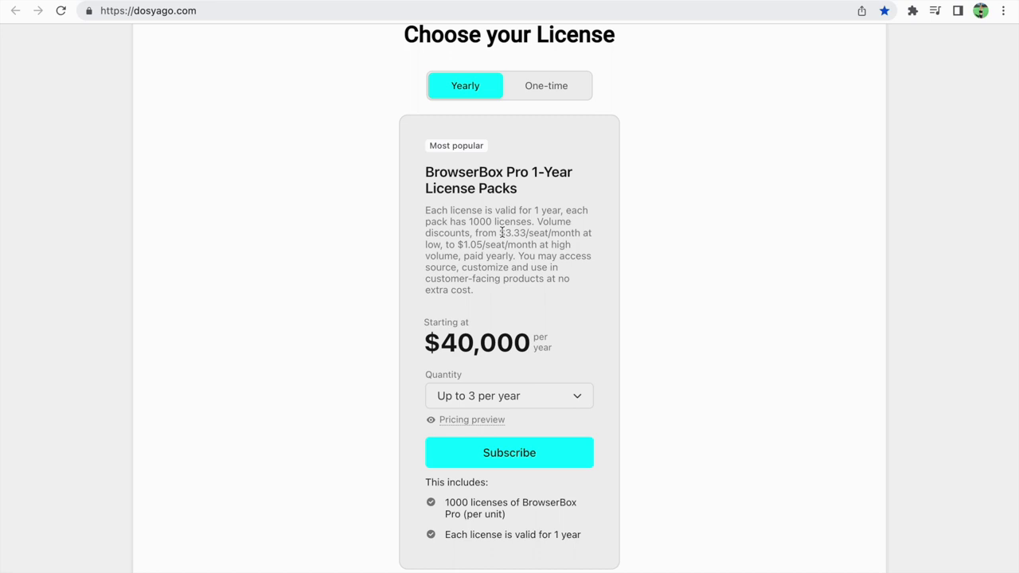
{"action": "left_click_drag", "start_coordinate": [501, 232], "coordinate": [567, 236]}
{"action": "left_click", "coordinate": [500, 297]}
{"action": "scroll", "coordinate": [503, 296], "scroll_direction": "down", "scroll_amount": 2}
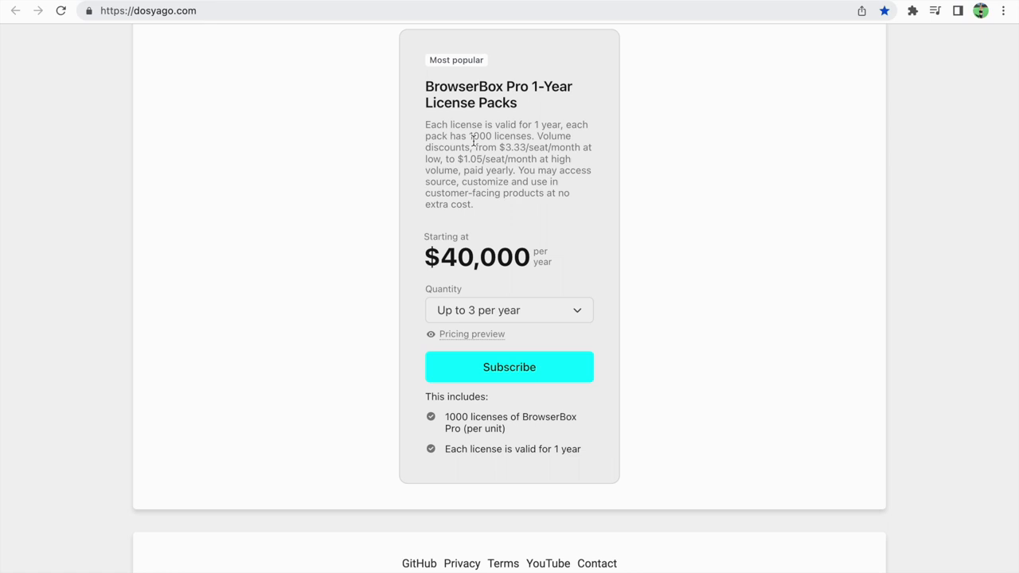
{"action": "left_click_drag", "start_coordinate": [474, 140], "coordinate": [455, 334]}
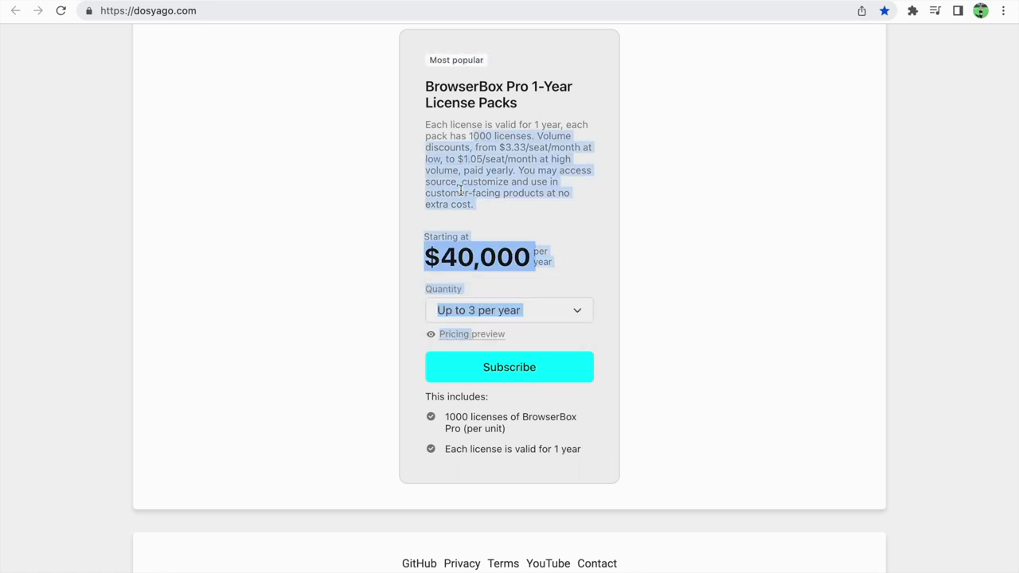
{"action": "left_click", "coordinate": [461, 191]}
{"action": "scroll", "coordinate": [460, 191], "scroll_direction": "down", "scroll_amount": 1}
{"action": "scroll", "coordinate": [467, 192], "scroll_direction": "up", "scroll_amount": 5}
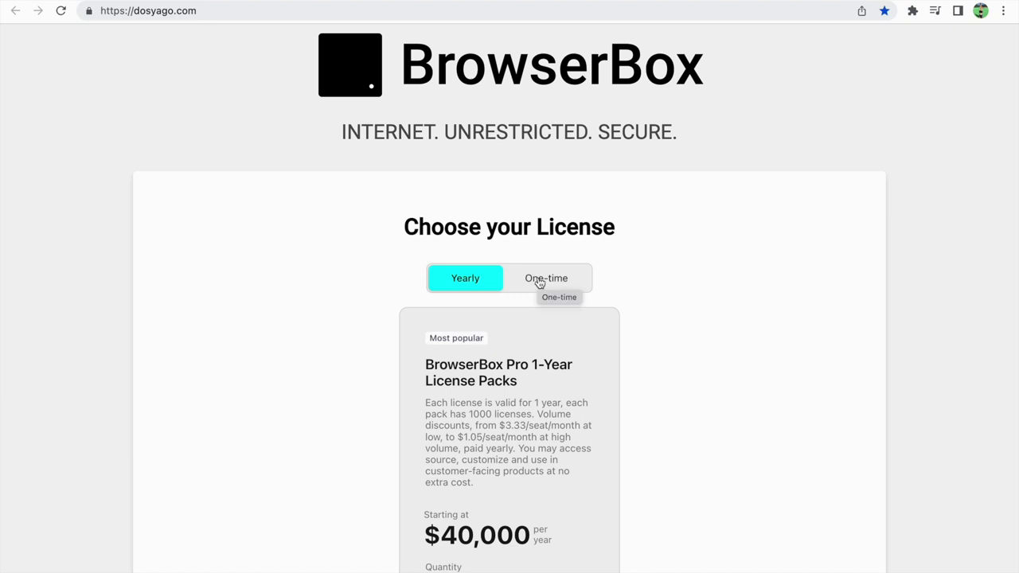
Examine the One-time perpetual license option, and switch back to review the Yearly option
{"action": "left_click", "coordinate": [539, 283]}
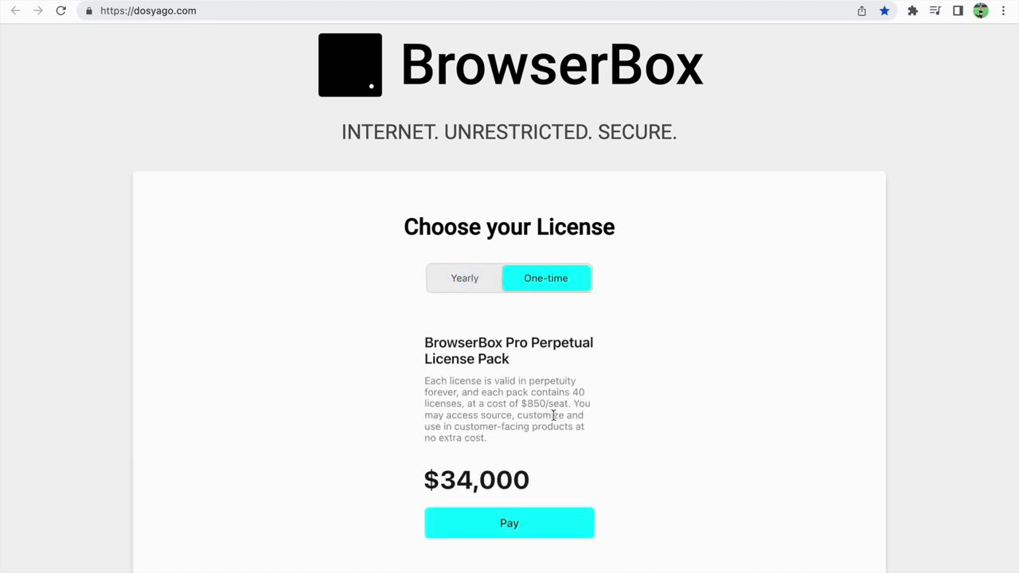
{"action": "scroll", "coordinate": [553, 415], "scroll_direction": "down", "scroll_amount": 1}
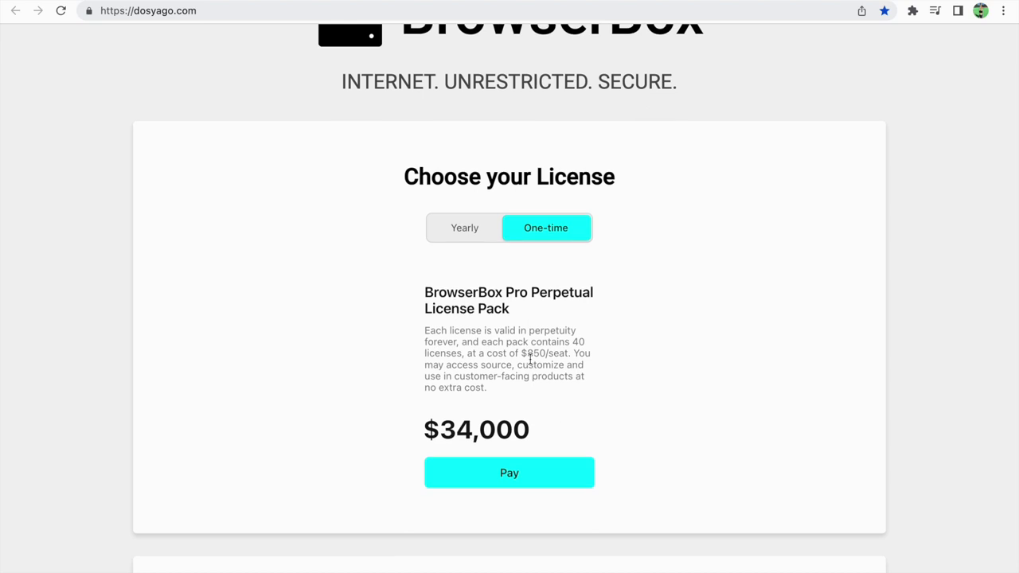
{"action": "left_click", "coordinate": [469, 238]}
{"action": "scroll", "coordinate": [518, 365], "scroll_direction": "down", "scroll_amount": 5}
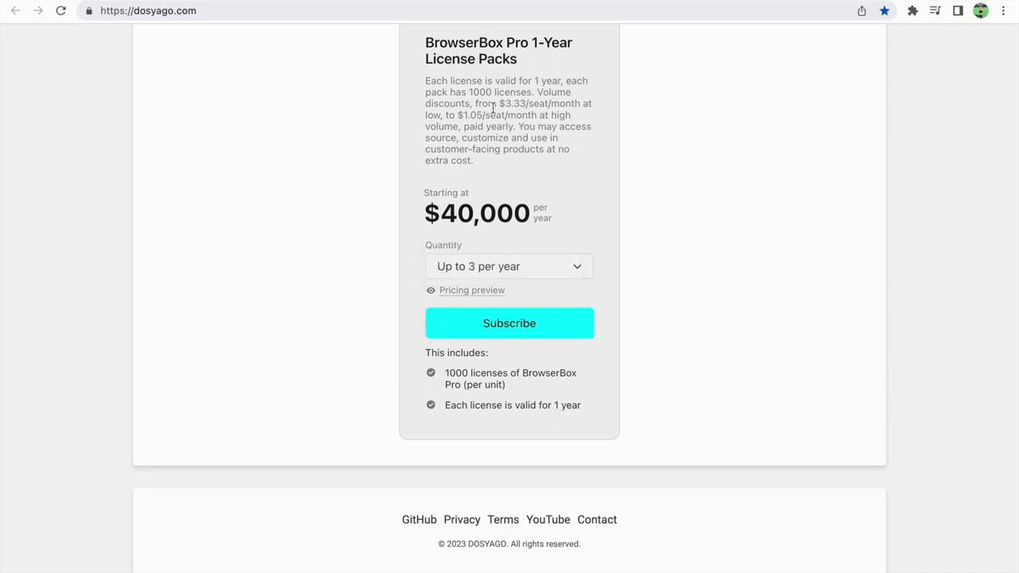
{"action": "scroll", "coordinate": [493, 108], "scroll_direction": "up", "scroll_amount": 5}
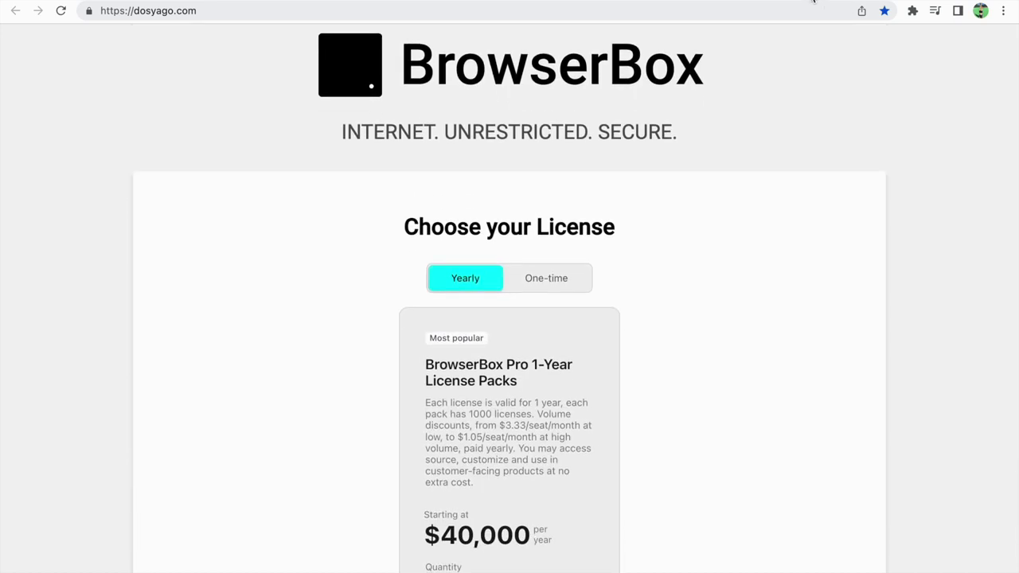